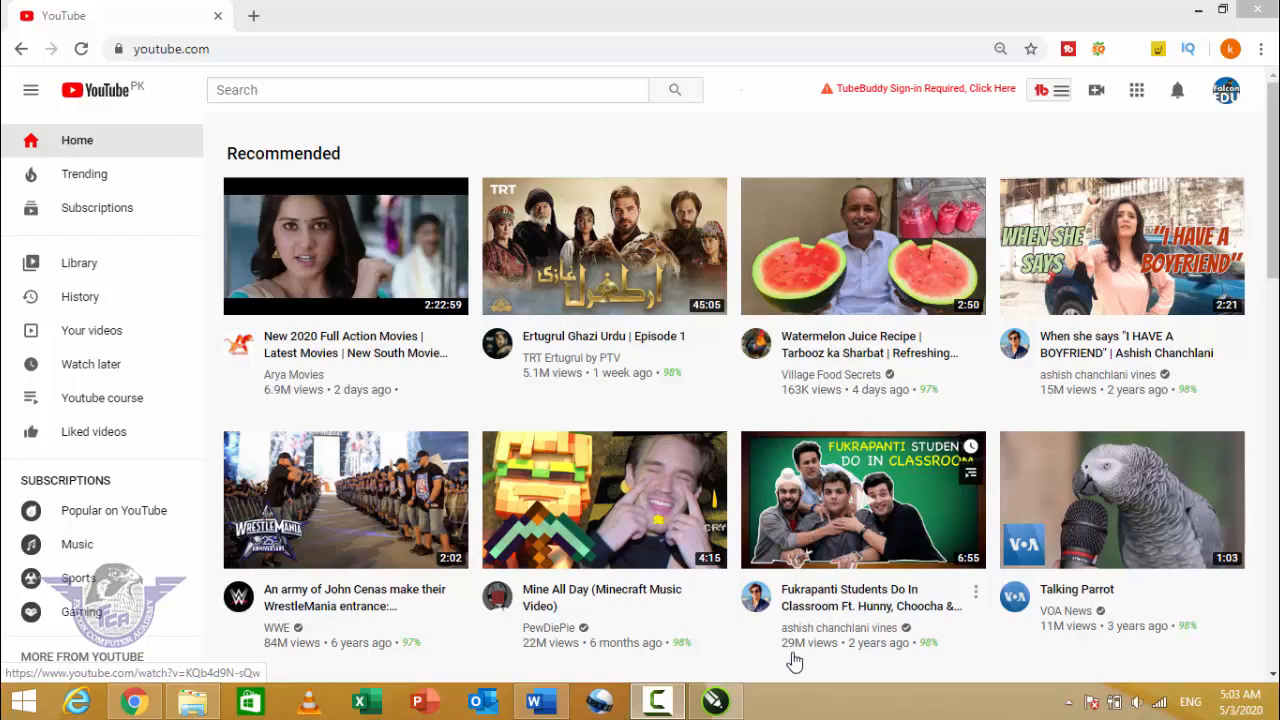
# Switch to the Word document and review the prepared video title, tags, "learn from this video" list and hashtags
pyautogui.moveTo(548, 710)
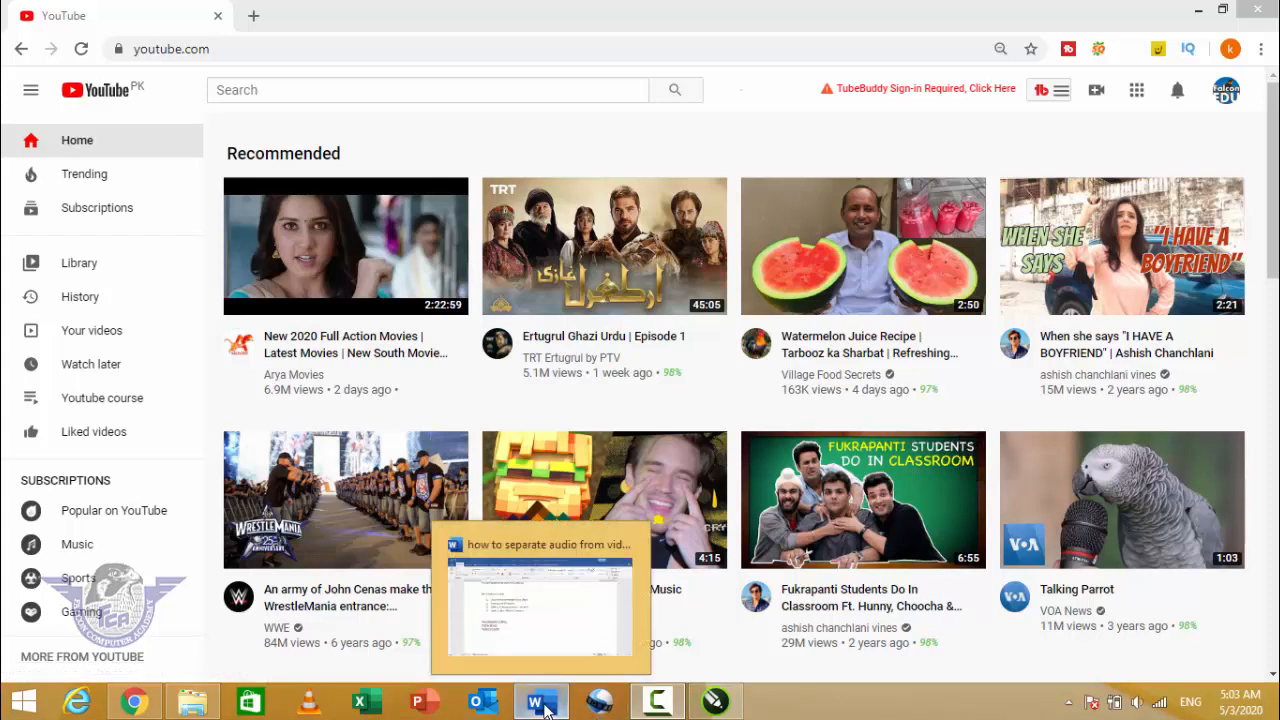
pyautogui.click(603, 540)
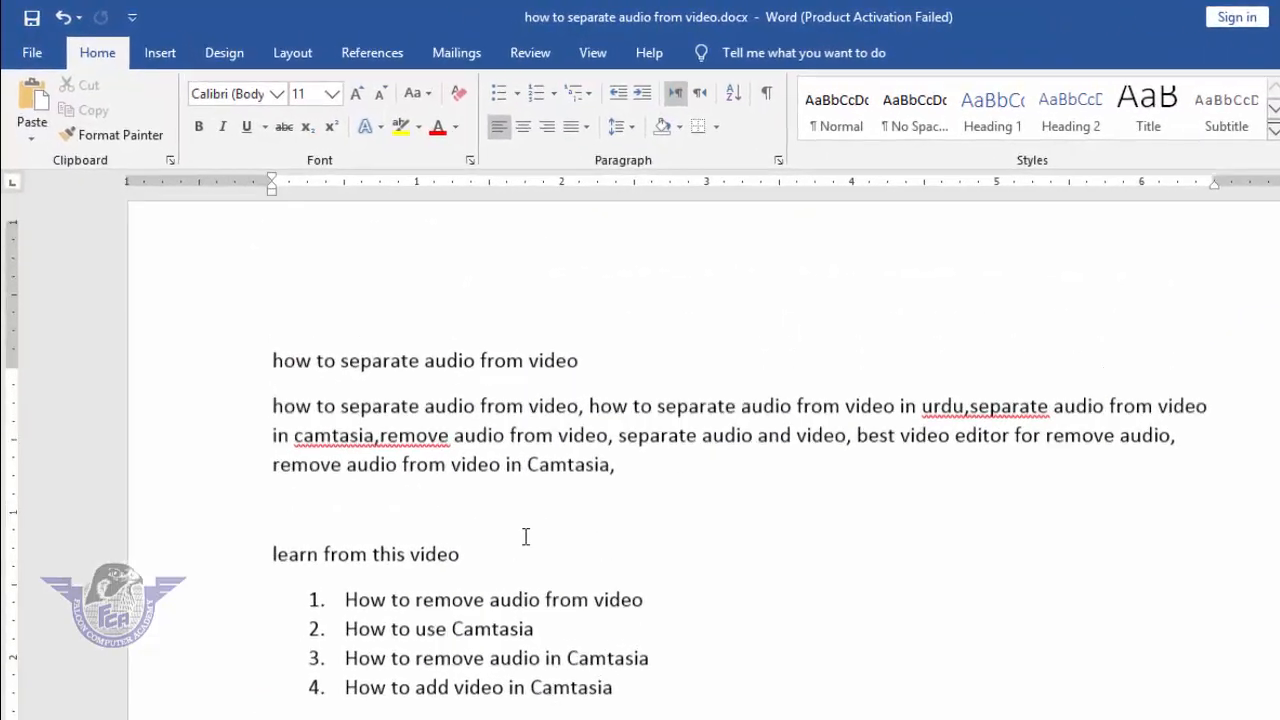
pyautogui.click(518, 220)
pyautogui.click(289, 449)
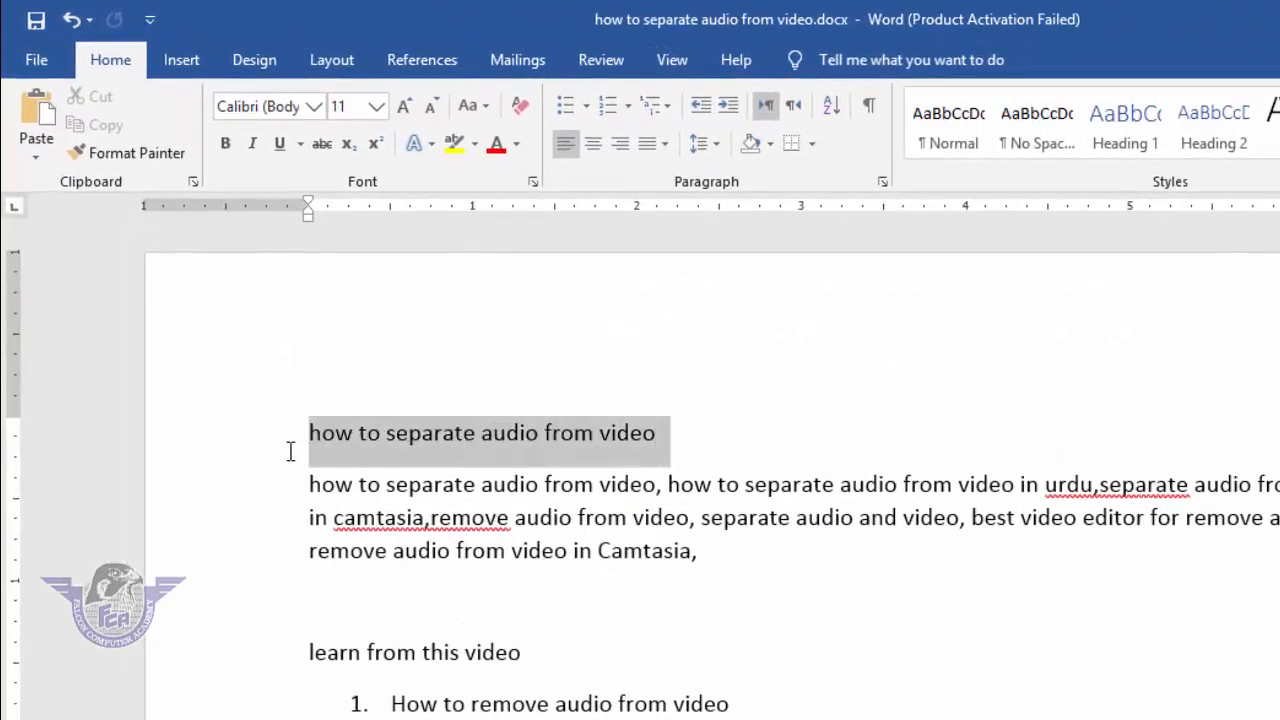
pyautogui.scroll(-3, 553, 641)
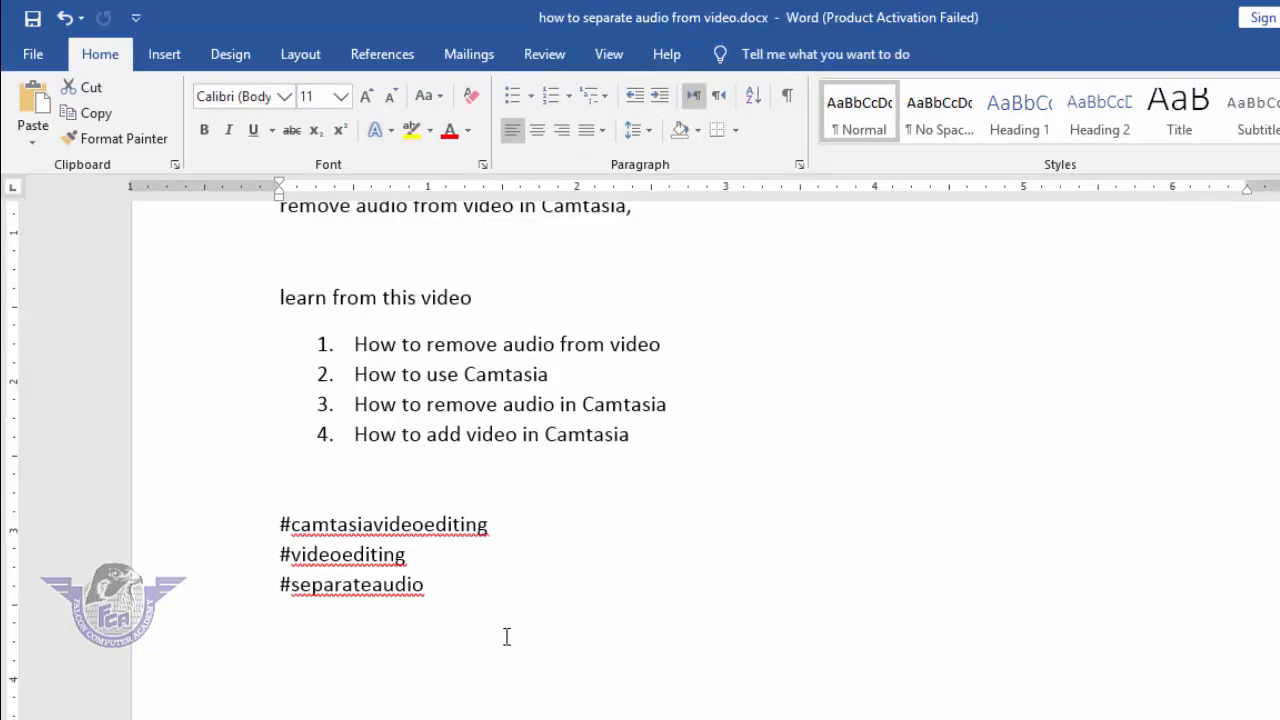
pyautogui.scroll(1, 631, 653)
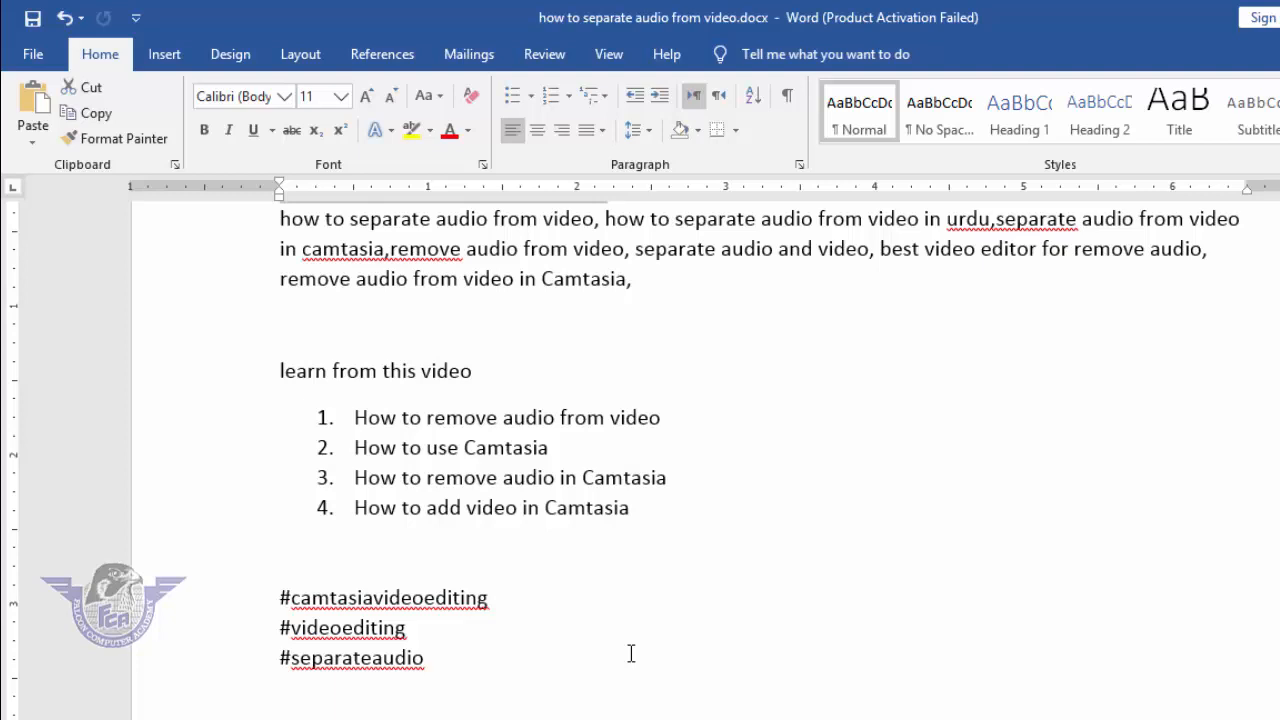
pyautogui.scroll(3, 495, 388)
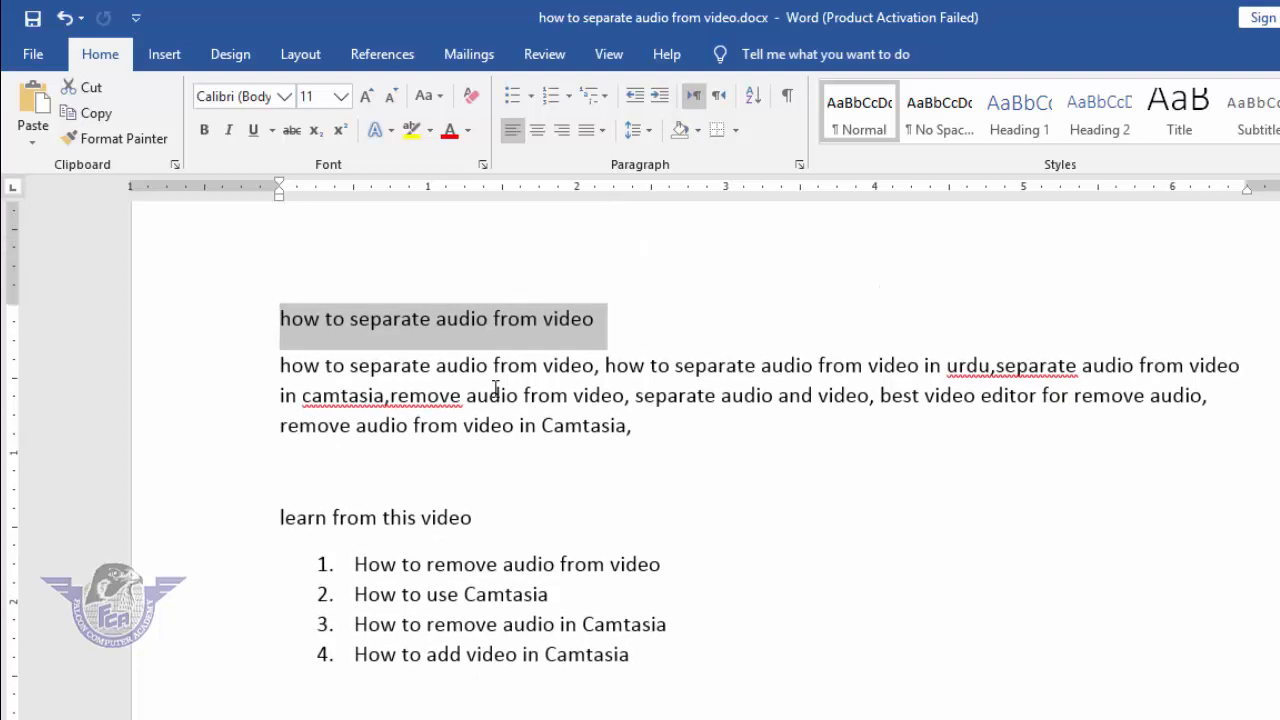
pyautogui.click(510, 333)
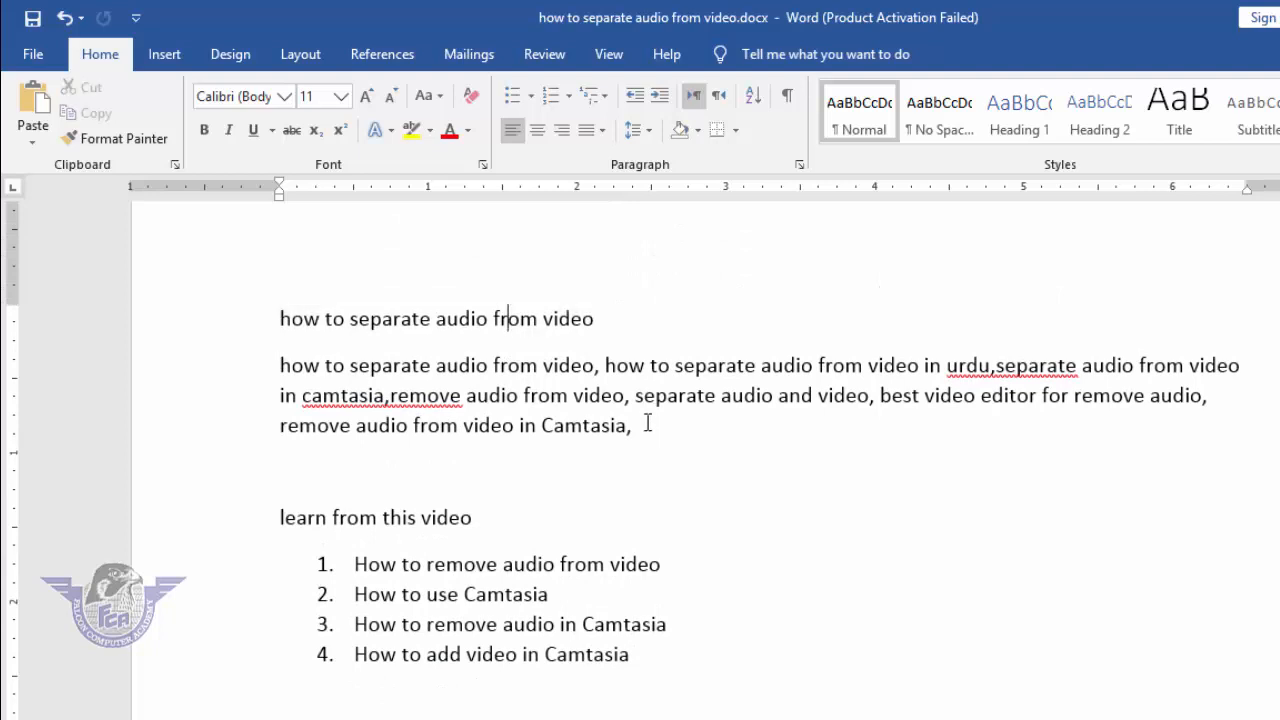
pyautogui.moveTo(631, 425); pyautogui.dragTo(288, 368)
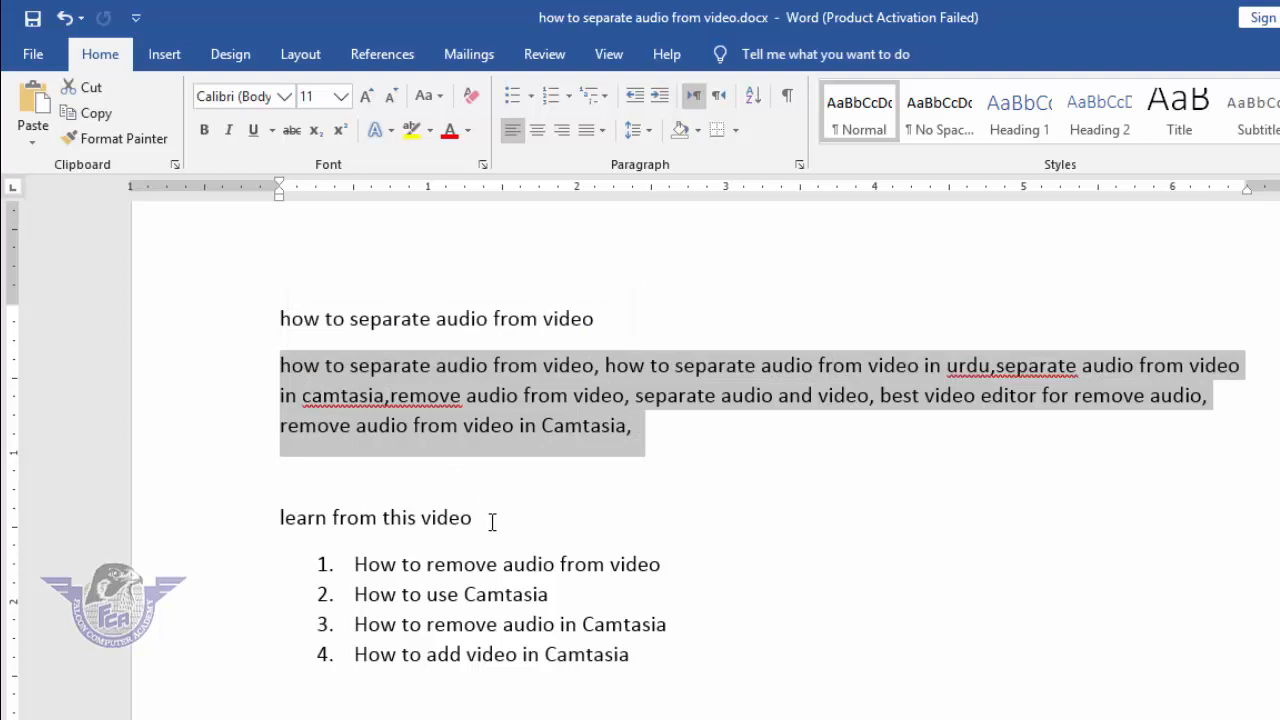
pyautogui.moveTo(420, 518); pyautogui.dragTo(260, 529)
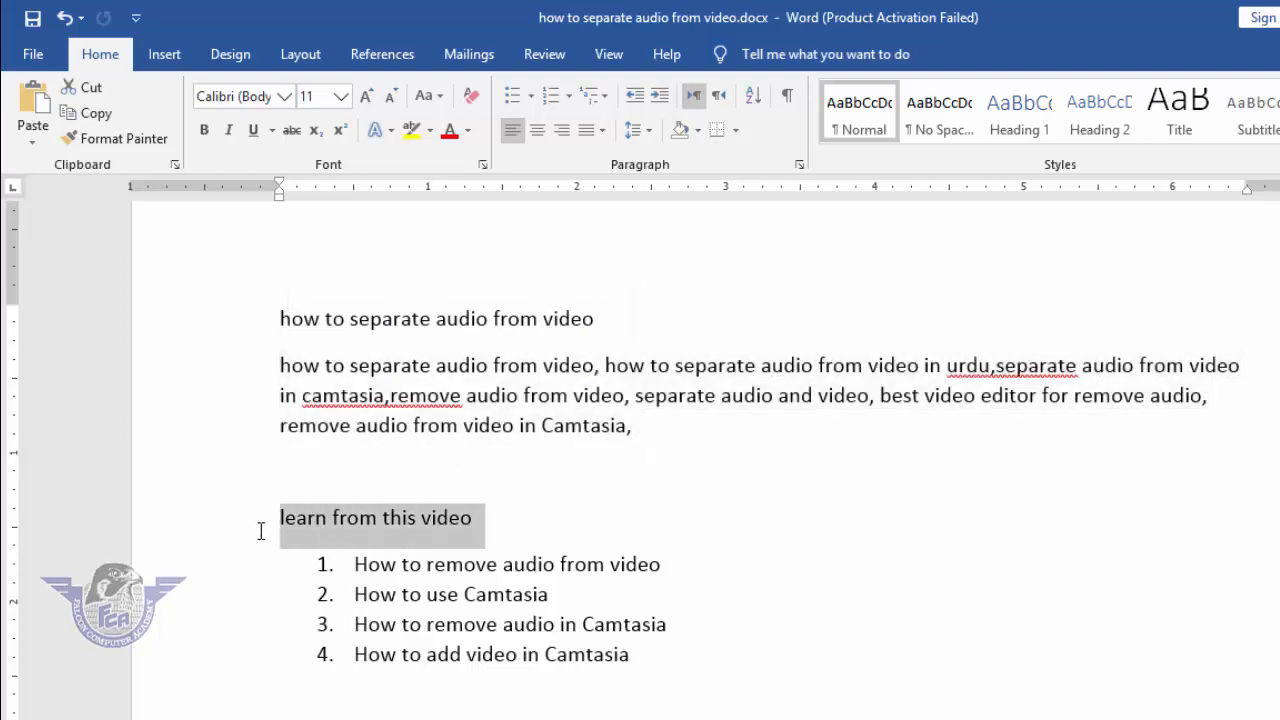
pyautogui.scroll(-3, 429, 655)
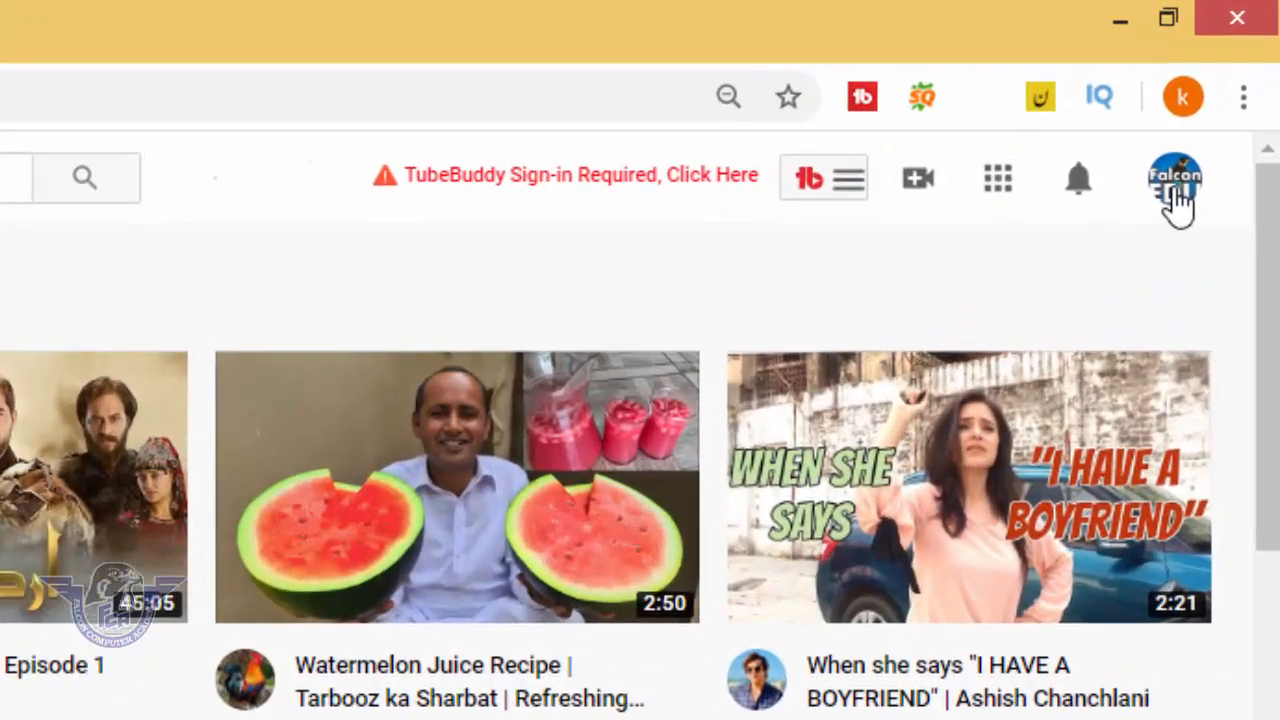
# In YouTube in Chrome, go to YouTube Studio and start a video upload, browsing the data (E:) drive for the file
pyautogui.click(1176, 190)
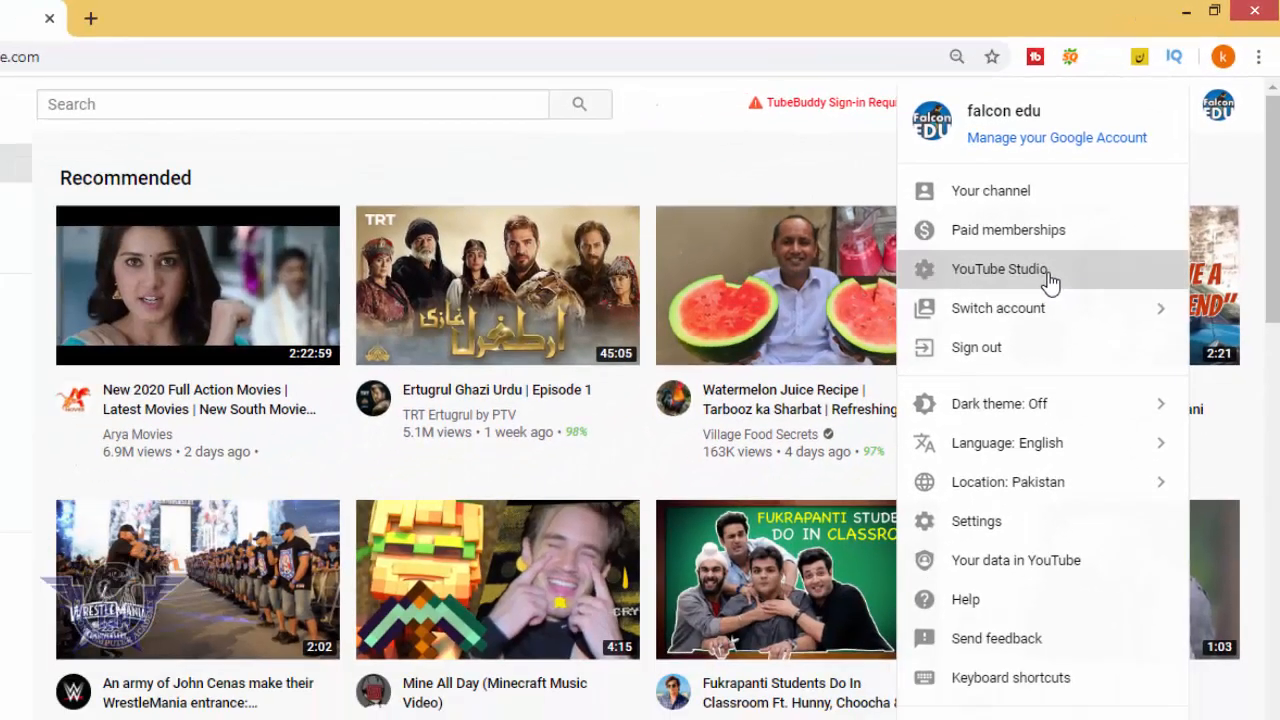
pyautogui.click(888, 482)
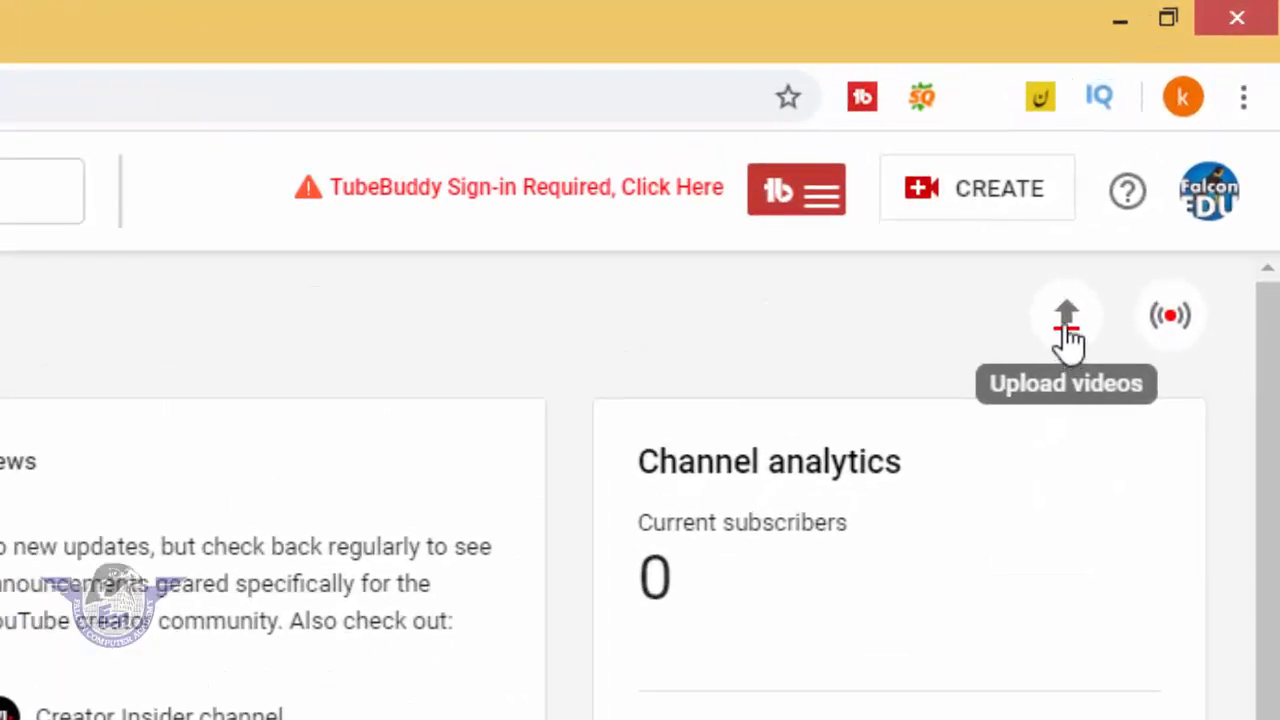
pyautogui.click(1066, 330)
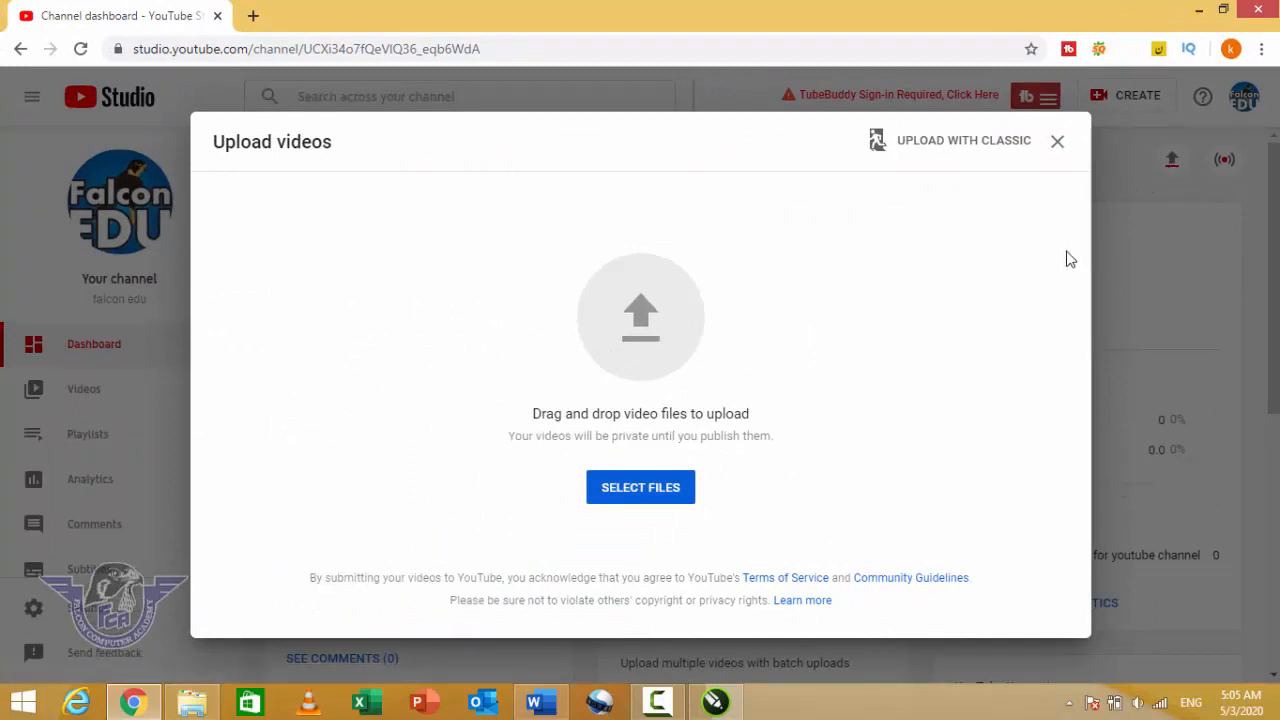
pyautogui.click(664, 497)
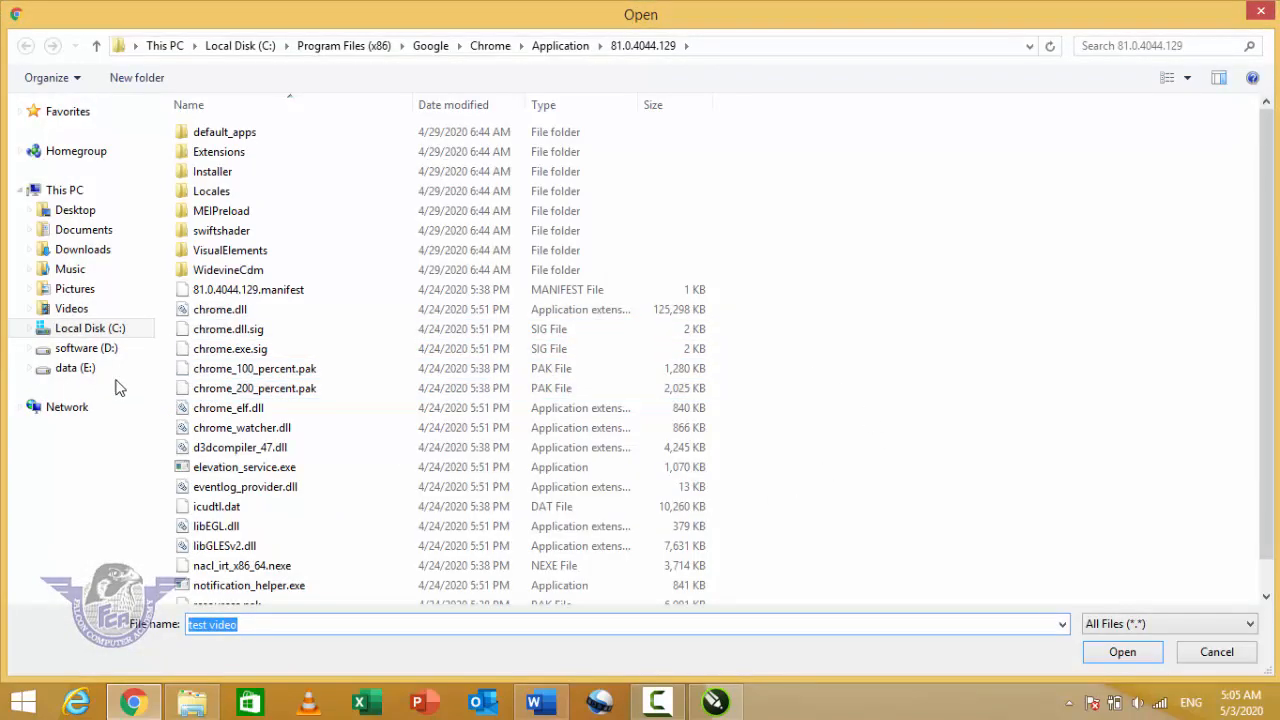
pyautogui.click(75, 372)
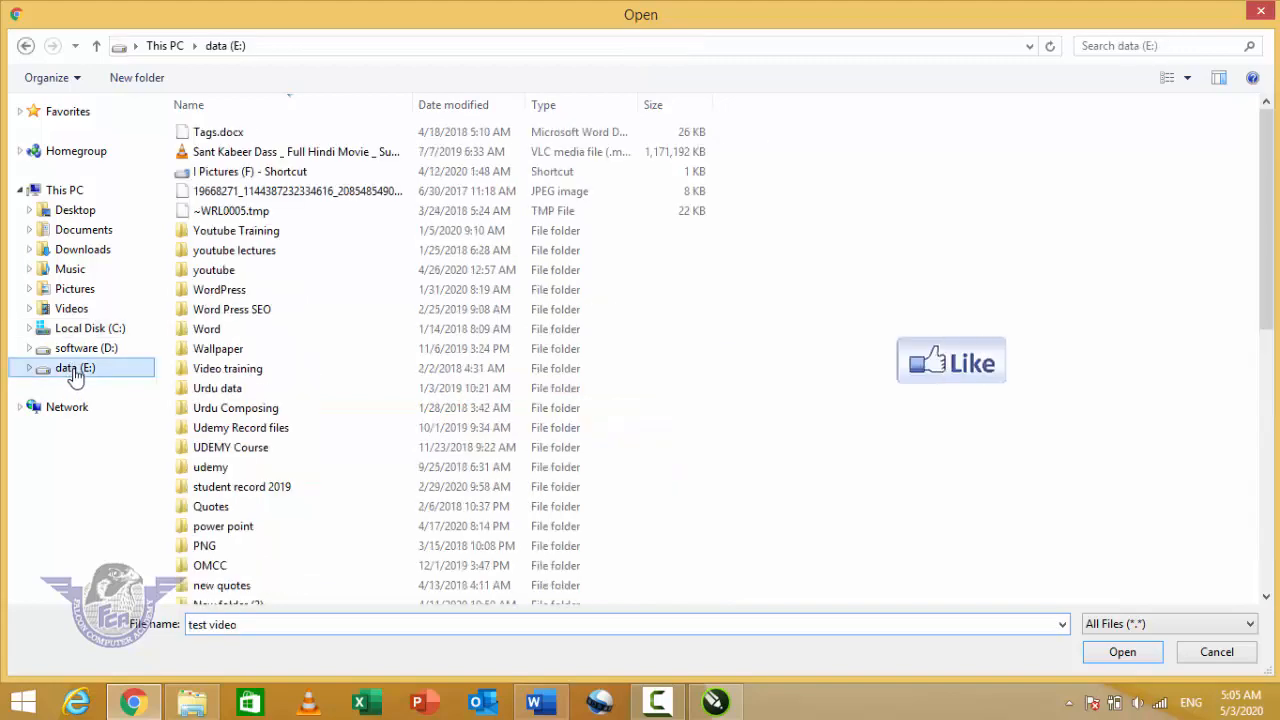
pyautogui.write('mo')
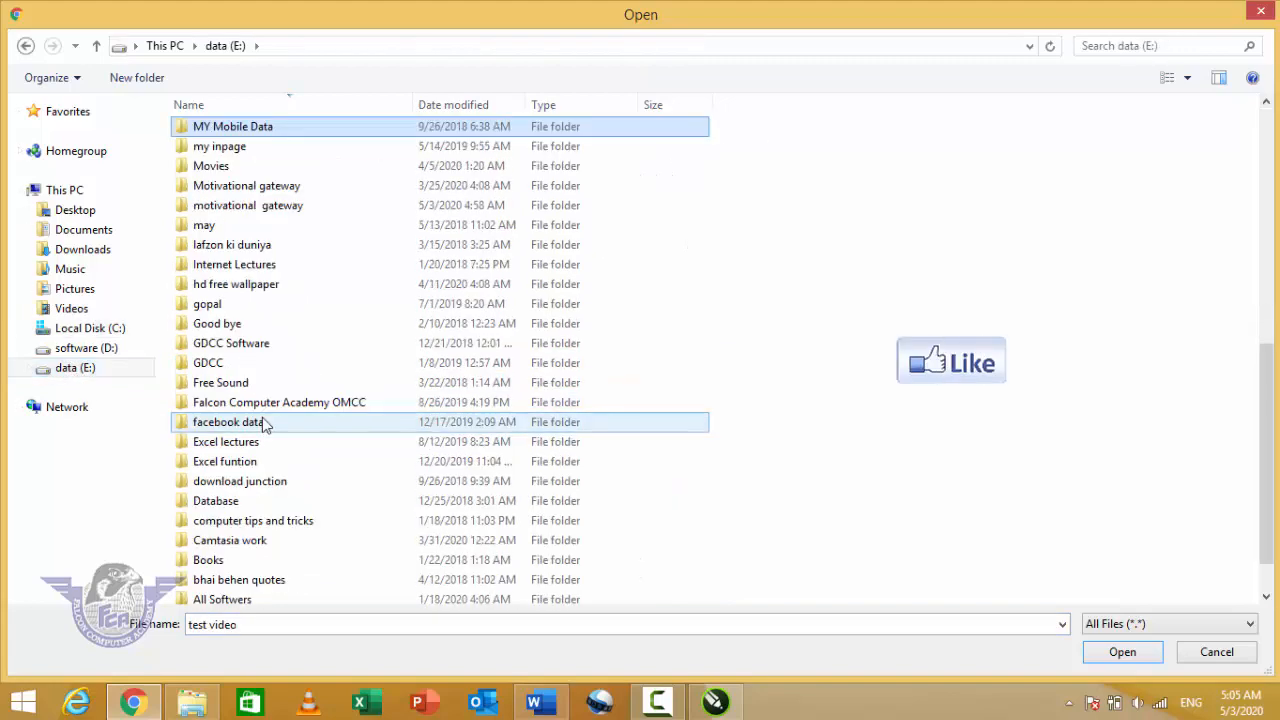
pyautogui.press('Return')
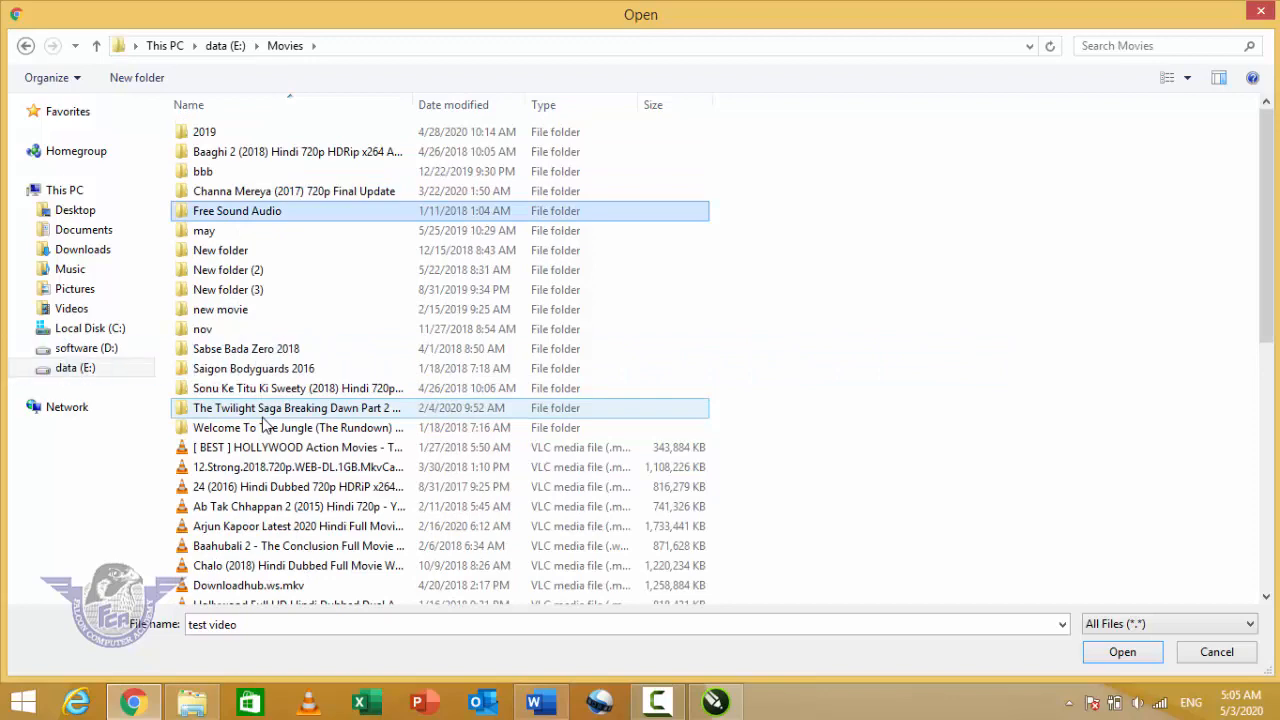
pyautogui.press('BackSpace')
# Select test video.mp4 in the test video folder inside motivational gateway > falcon edu on the E: drive
pyautogui.press('m')
pyautogui.press('m')
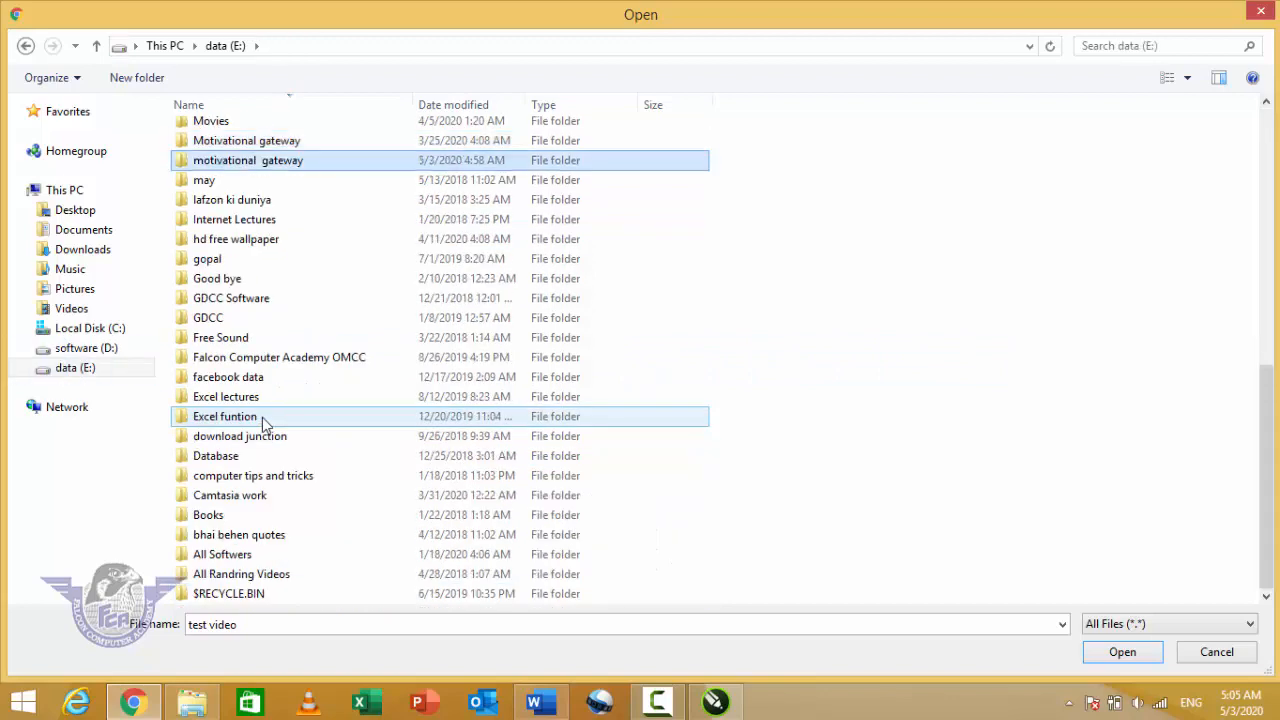
pyautogui.press('Return')
pyautogui.press('f')
pyautogui.press('a')
pyautogui.press('l')
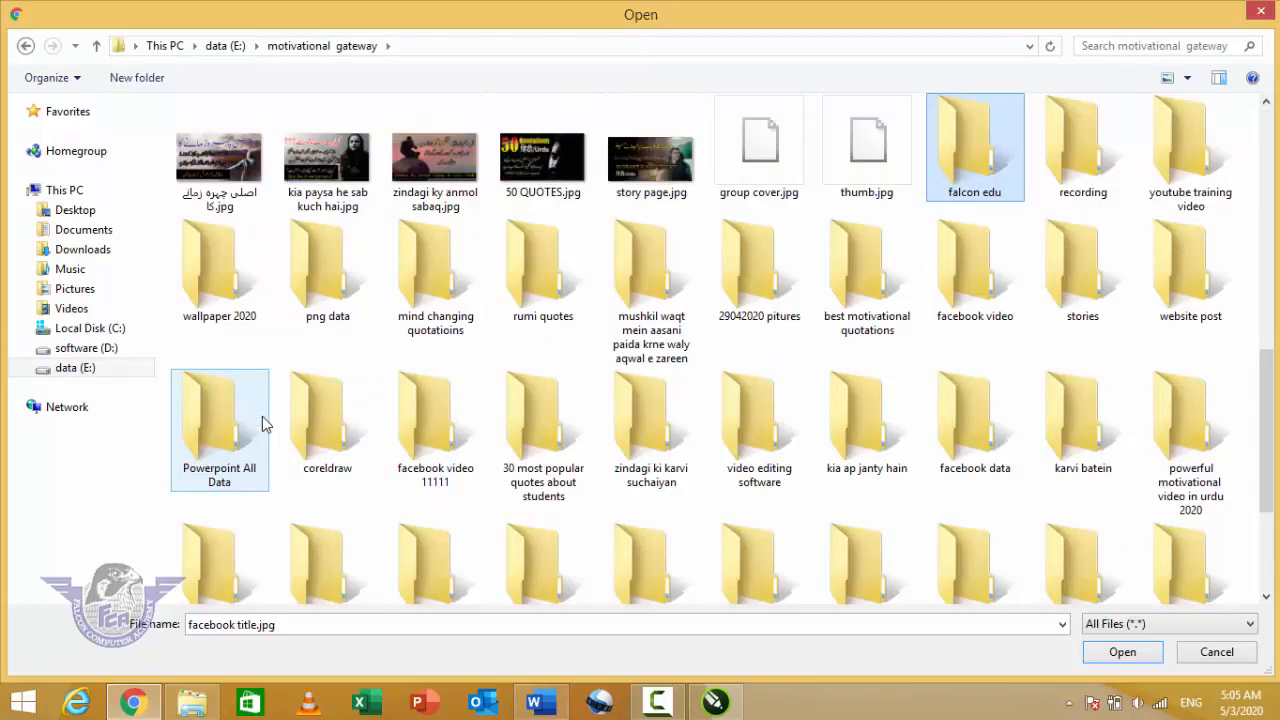
pyautogui.doubleClick(975, 160)
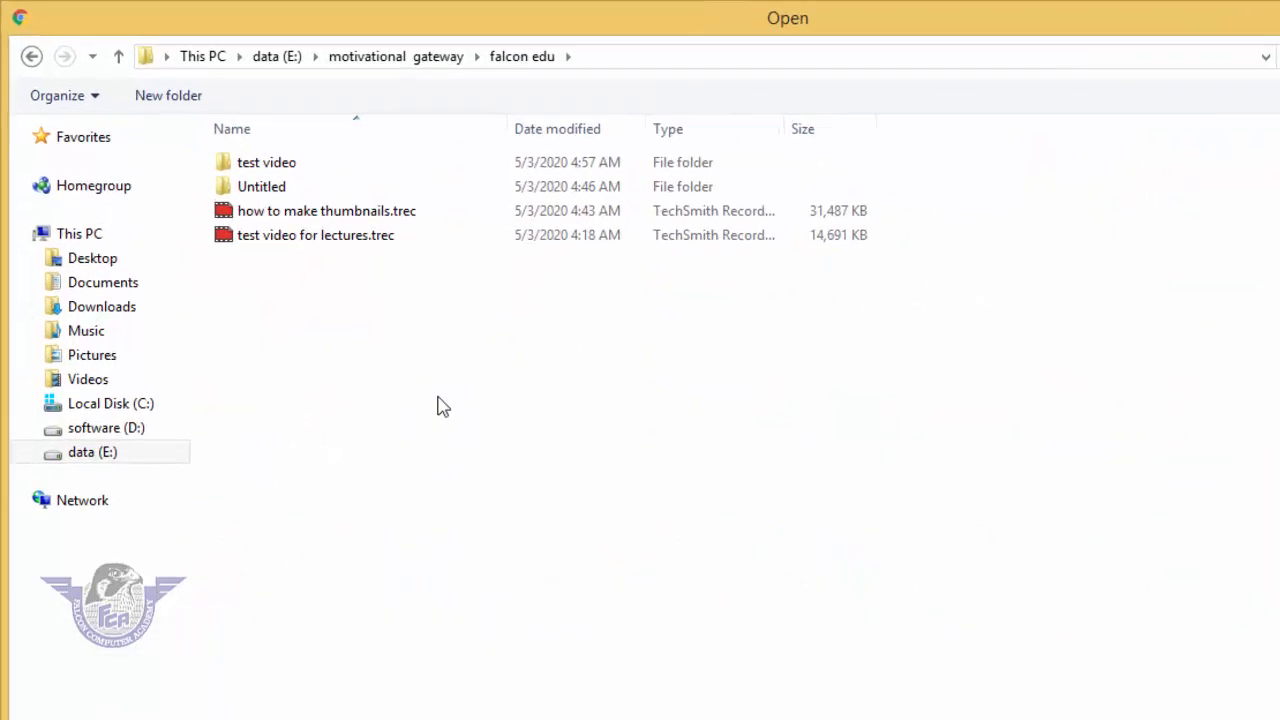
pyautogui.doubleClick(265, 165)
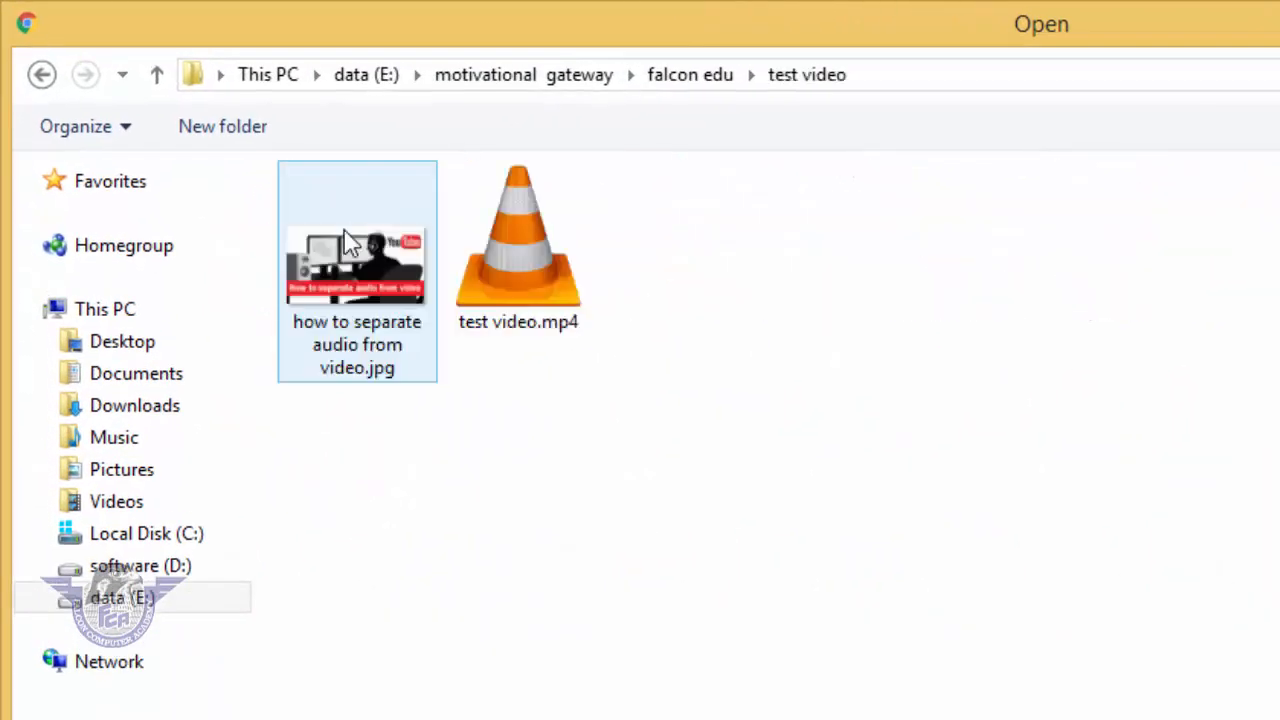
pyautogui.click(526, 330)
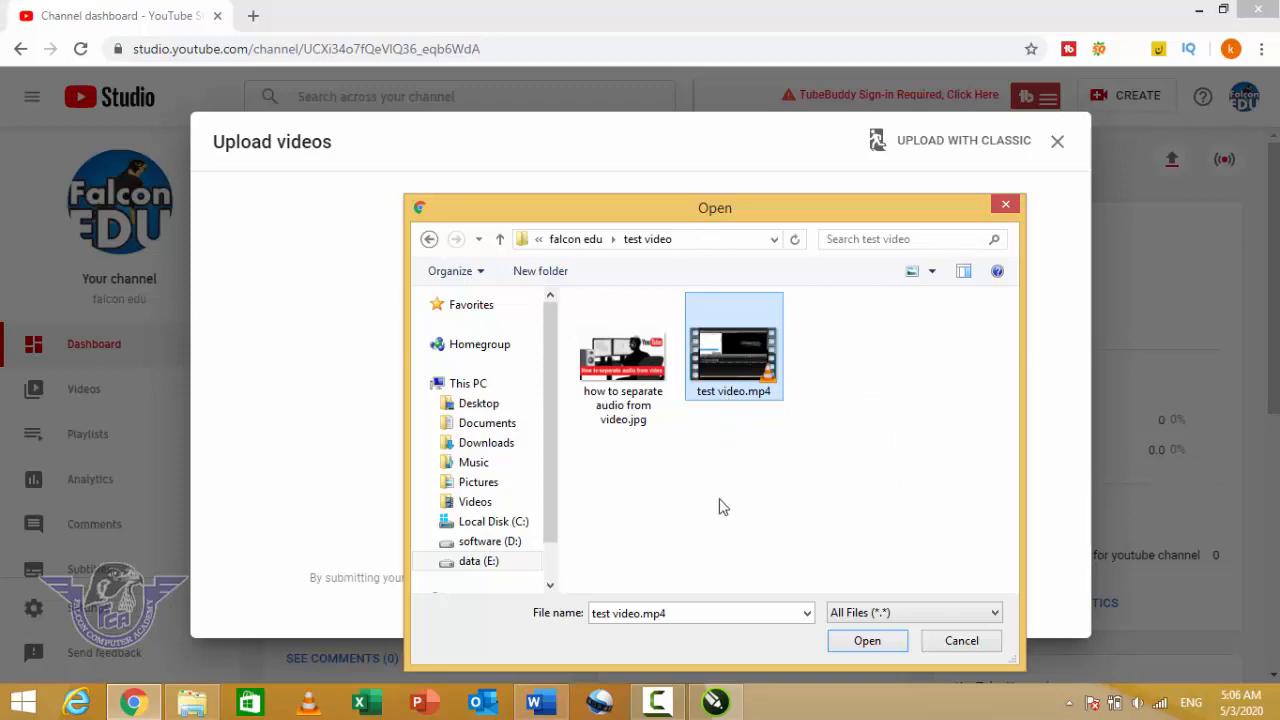
# Switch to the Word document and copy its first line, "how to separate audio from video"
pyautogui.click(534, 702)
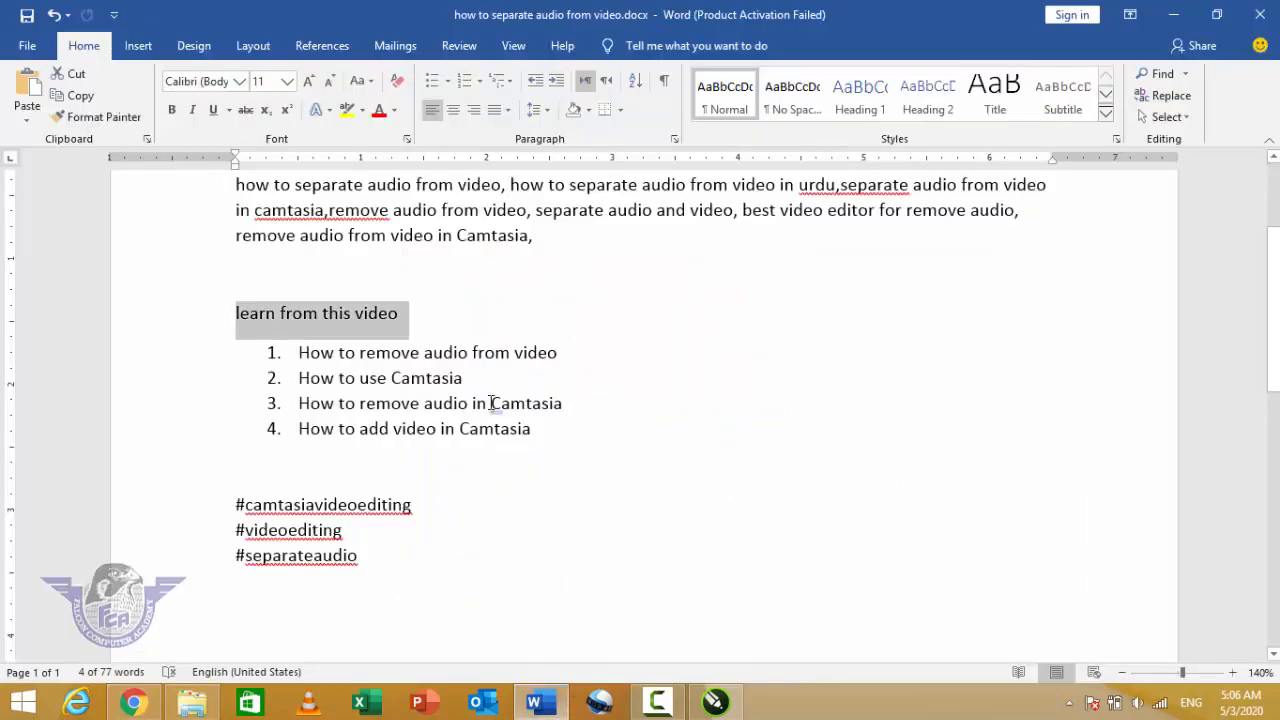
pyautogui.scroll(4, 470, 355)
pyautogui.moveTo(526, 330); pyautogui.dragTo(286, 330)
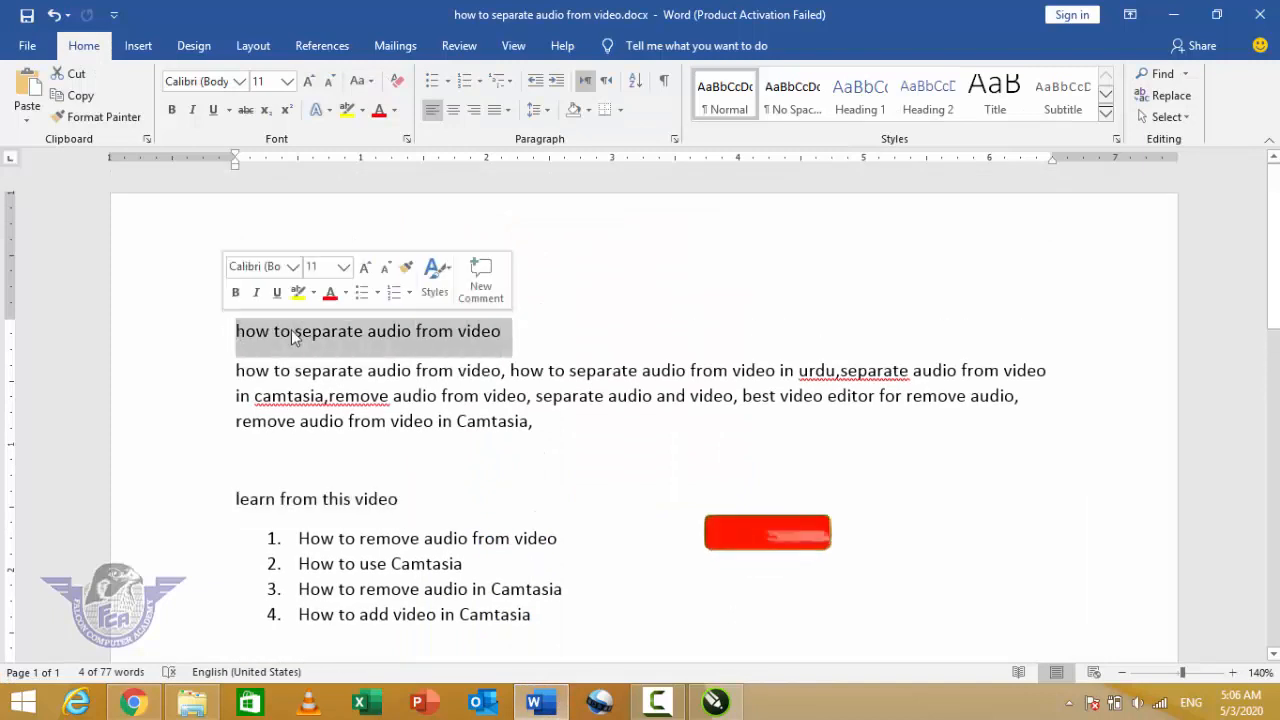
pyautogui.rightClick(295, 337)
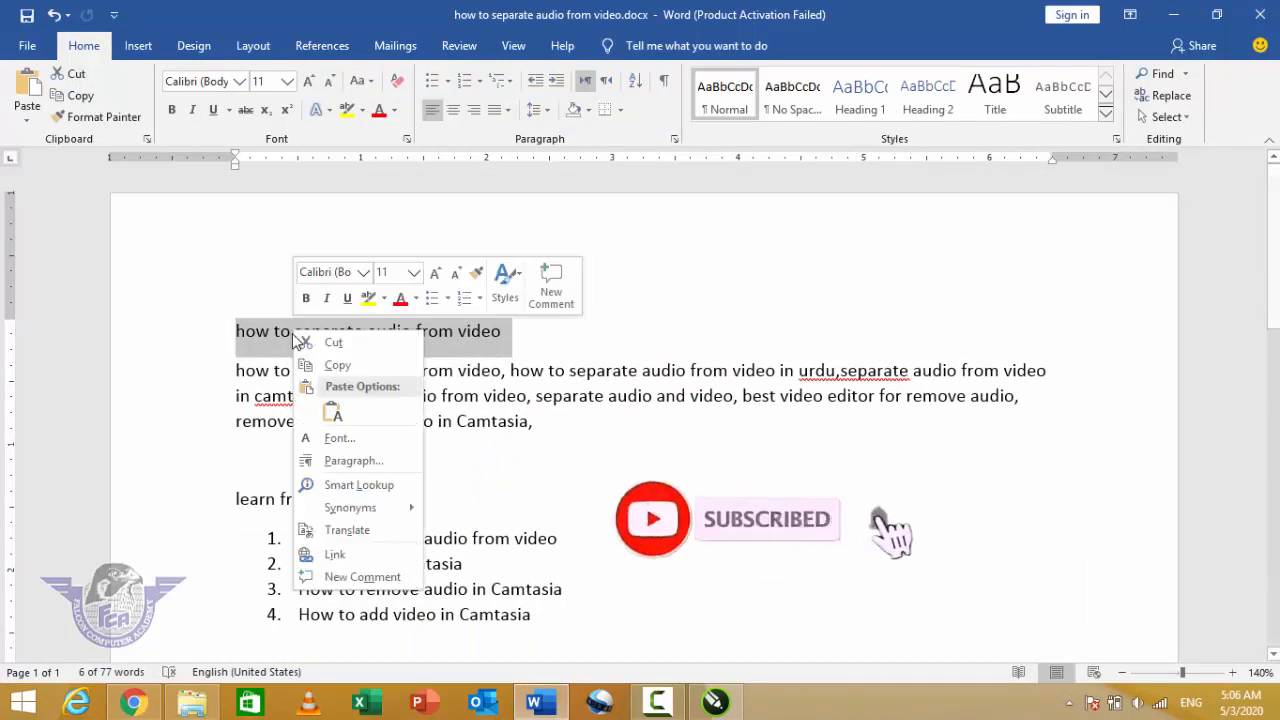
pyautogui.click(340, 364)
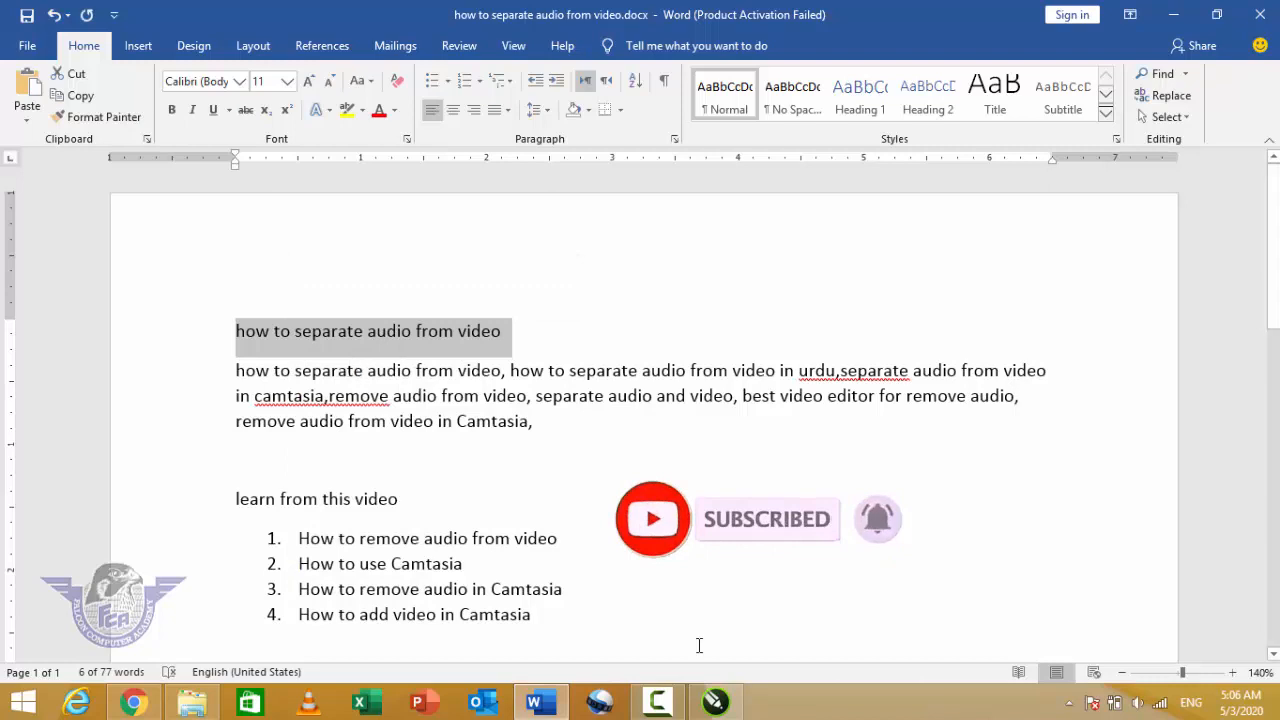
# Back in Chrome, rename test video.mp4 to "how to separate audio from video.mp4" in the file dialog and upload it
pyautogui.click(133, 703)
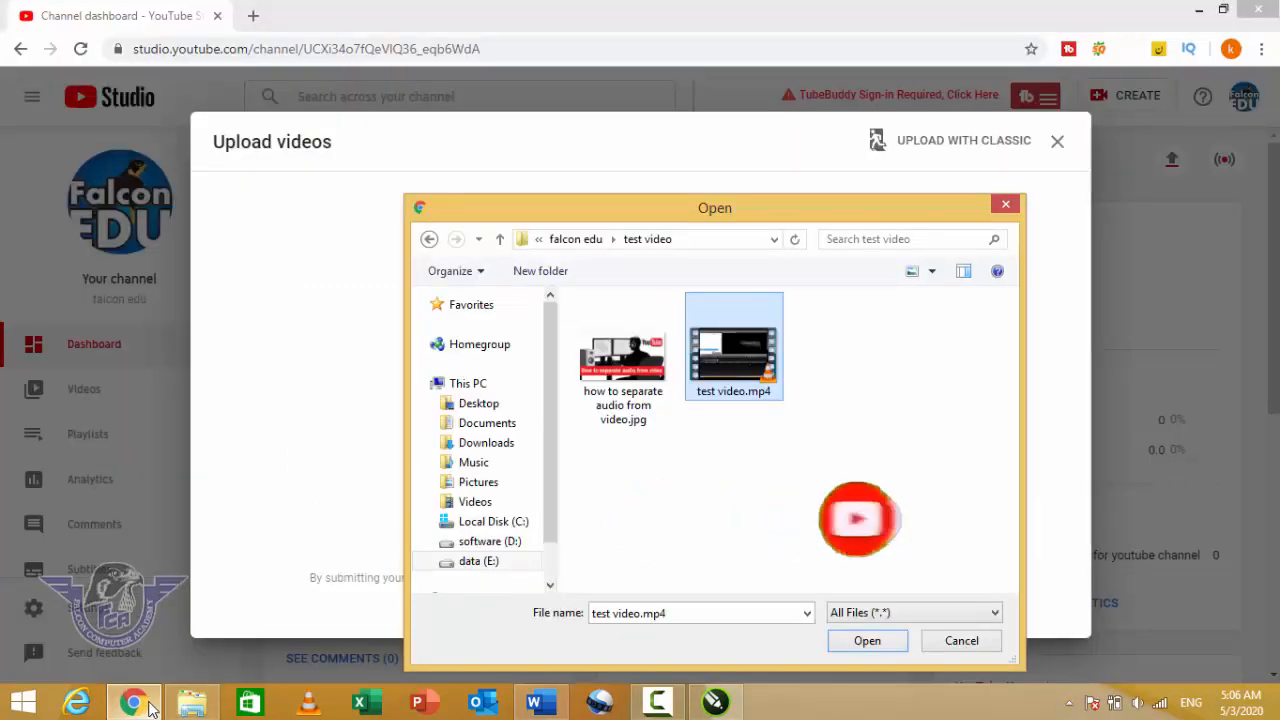
pyautogui.rightClick(725, 374)
pyautogui.click(790, 642)
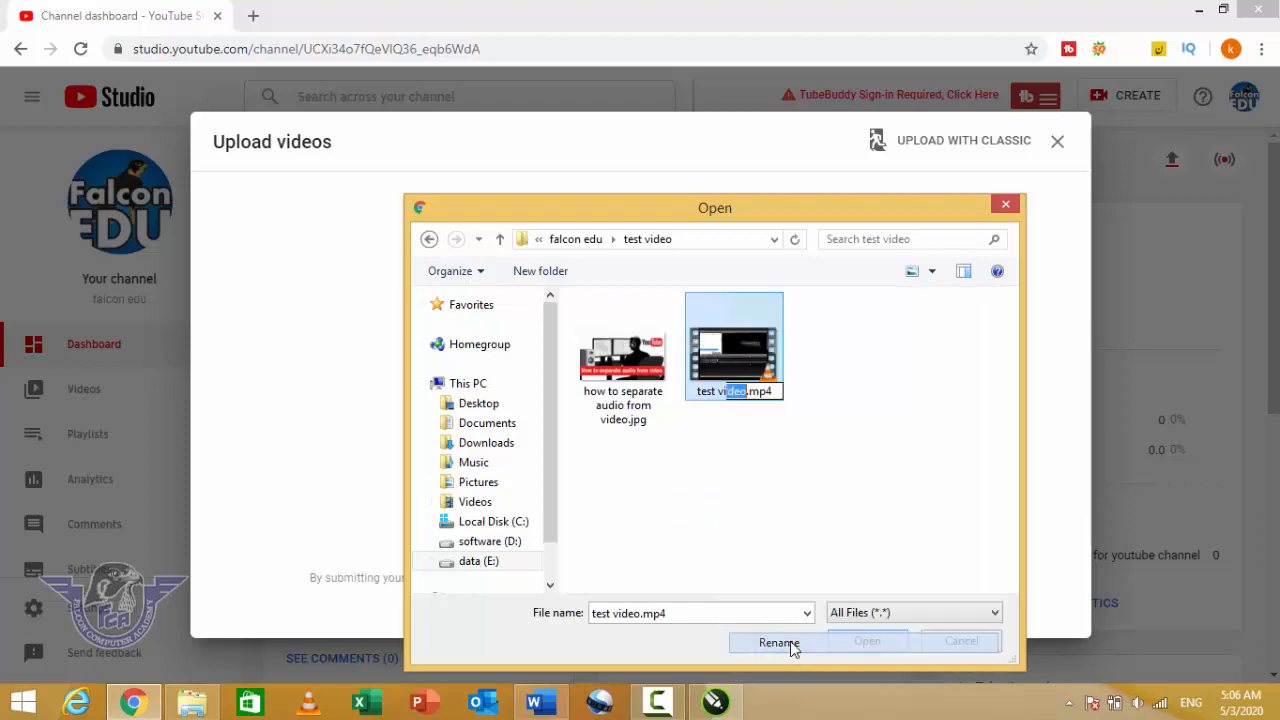
pyautogui.write('how to separate audio from video')
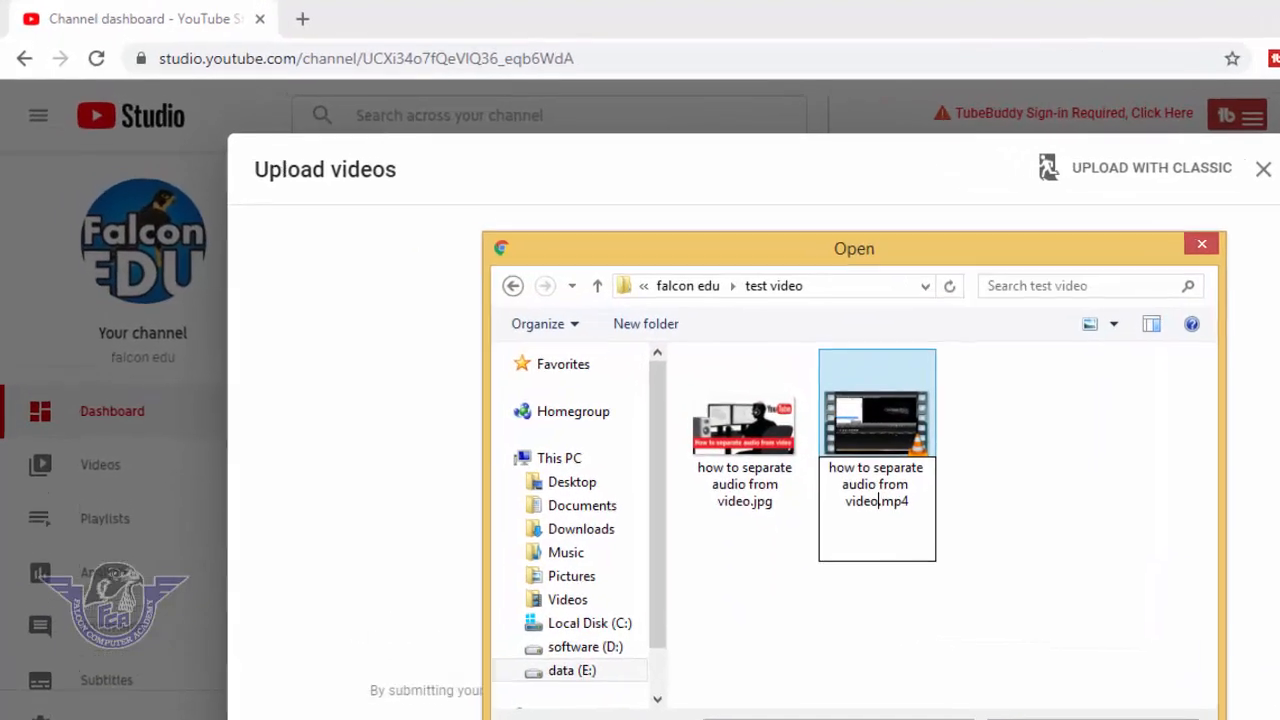
pyautogui.press('Return')
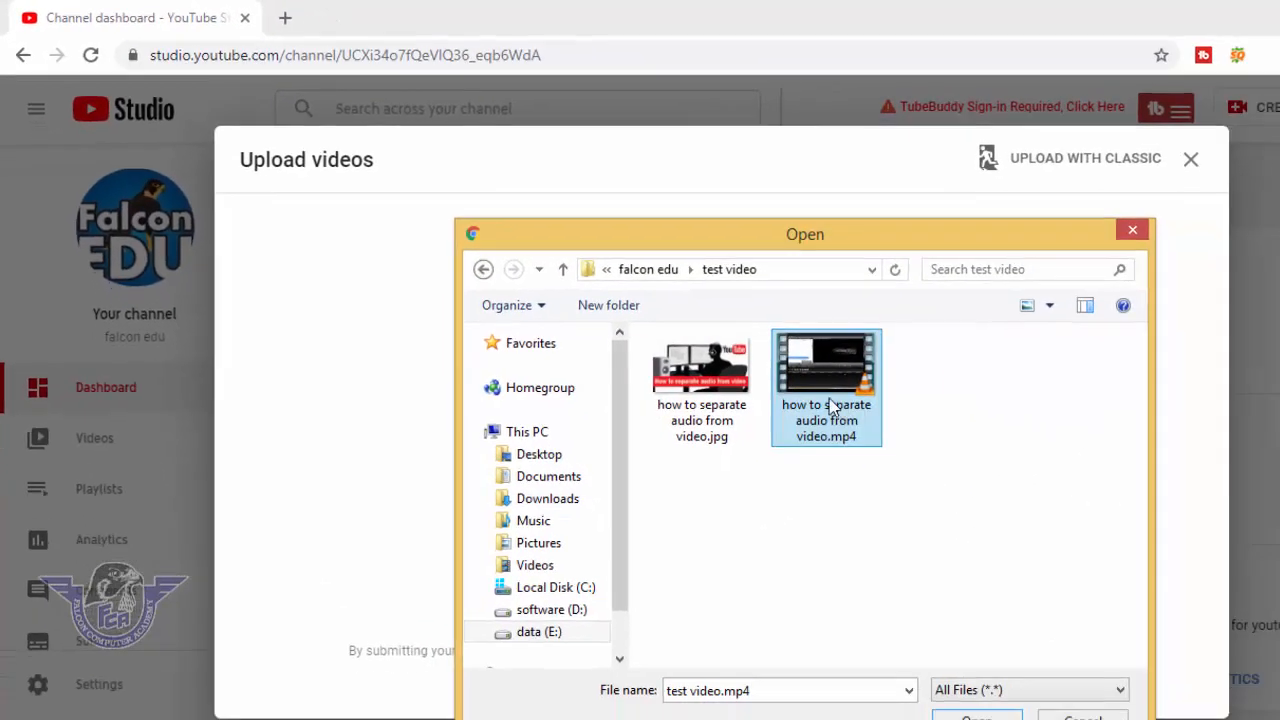
pyautogui.click(986, 490)
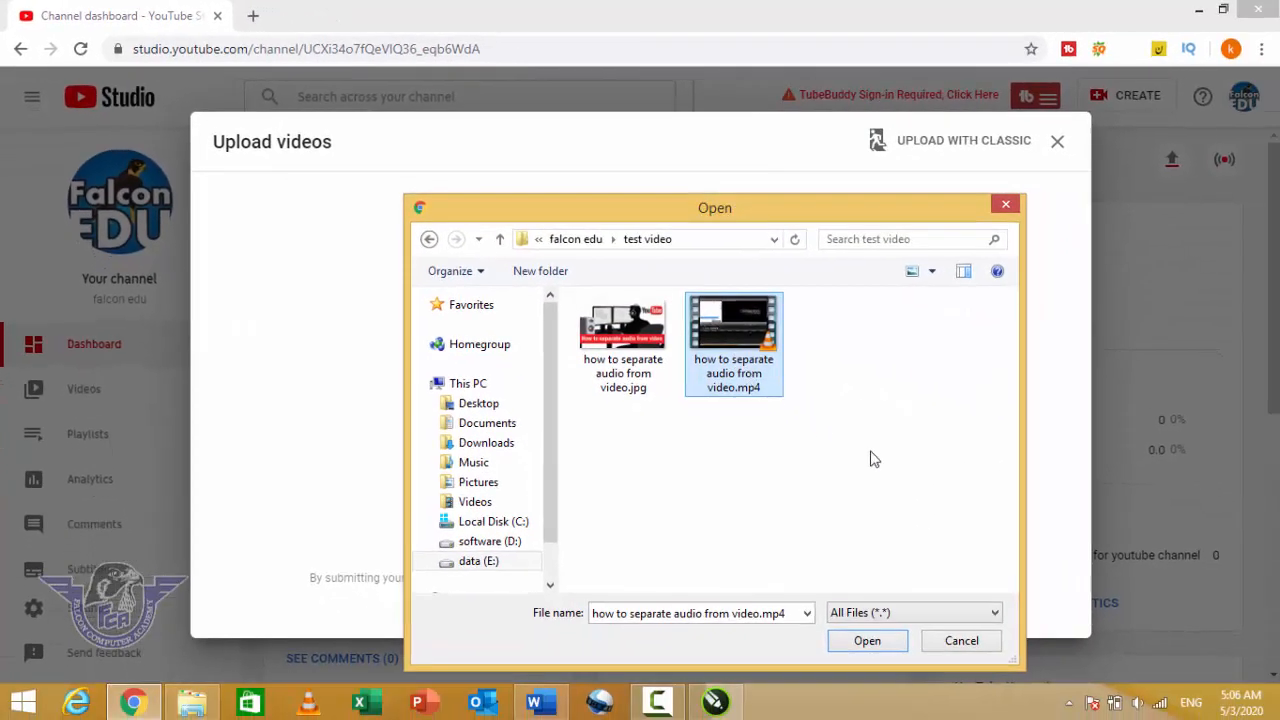
pyautogui.click(869, 643)
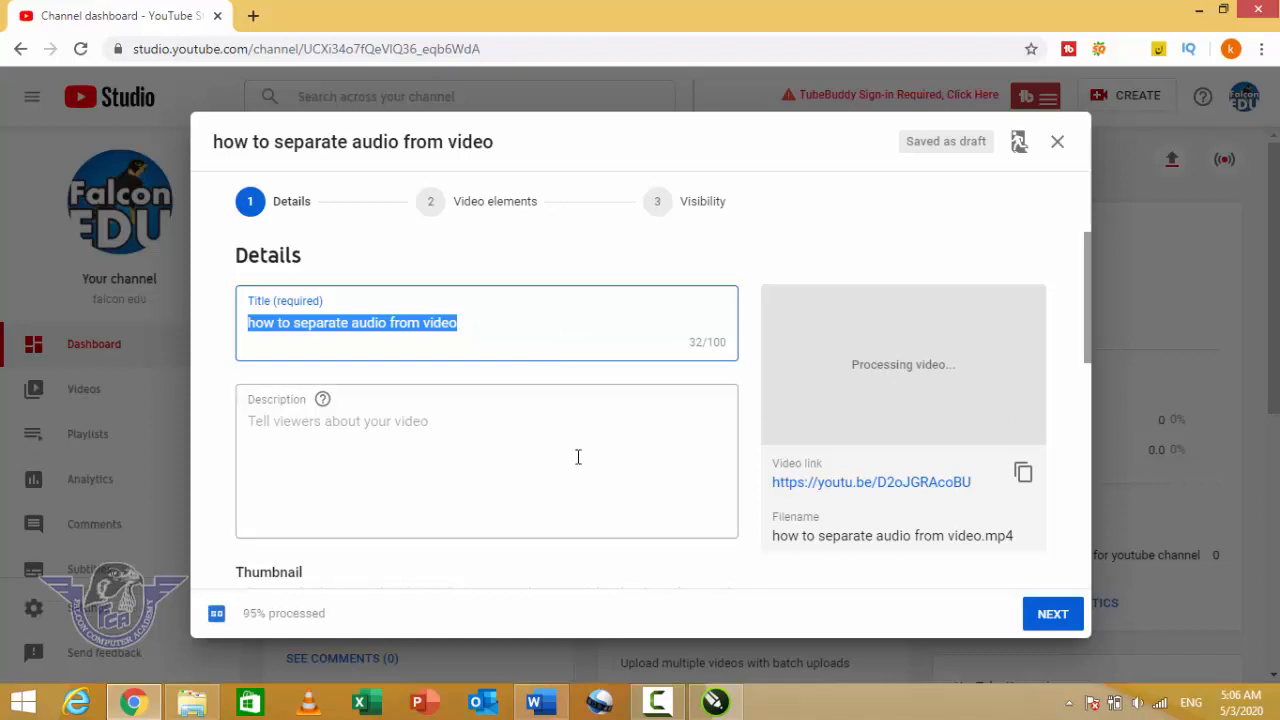
# Extend the video title to "how to separate audio from video | remove audio from video in camtasia"
pyautogui.click(484, 320)
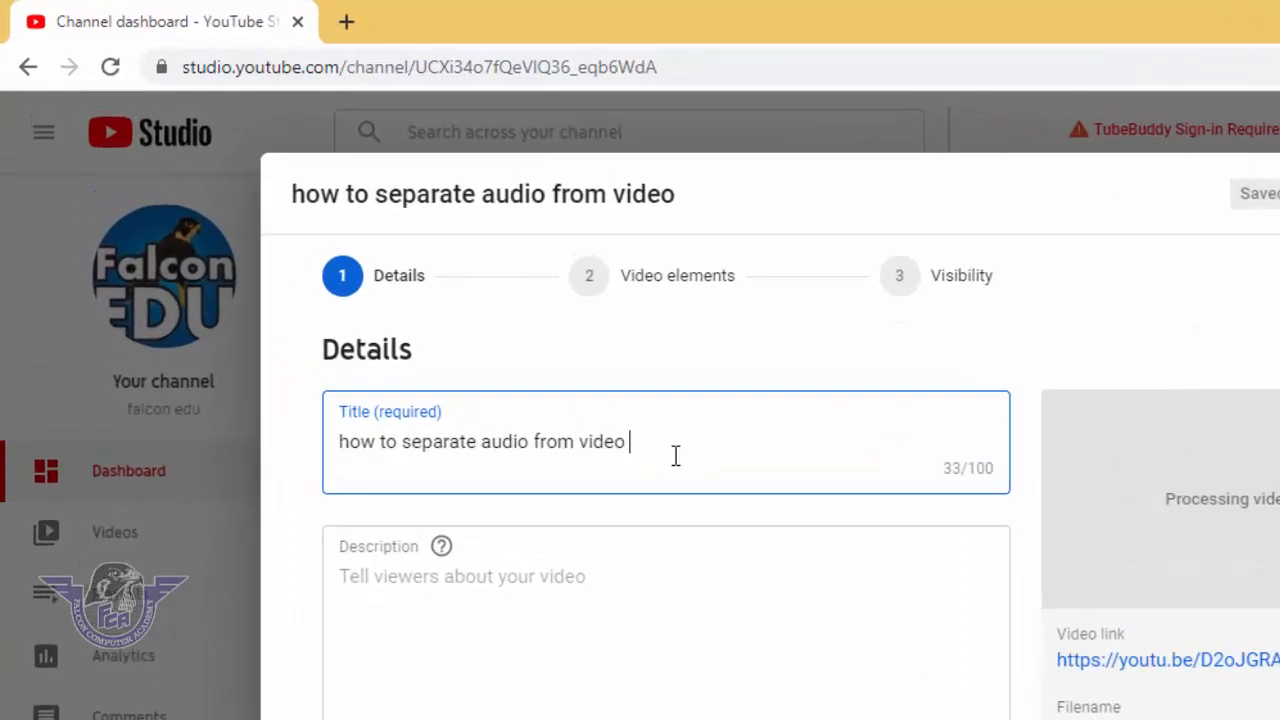
pyautogui.write('| ')
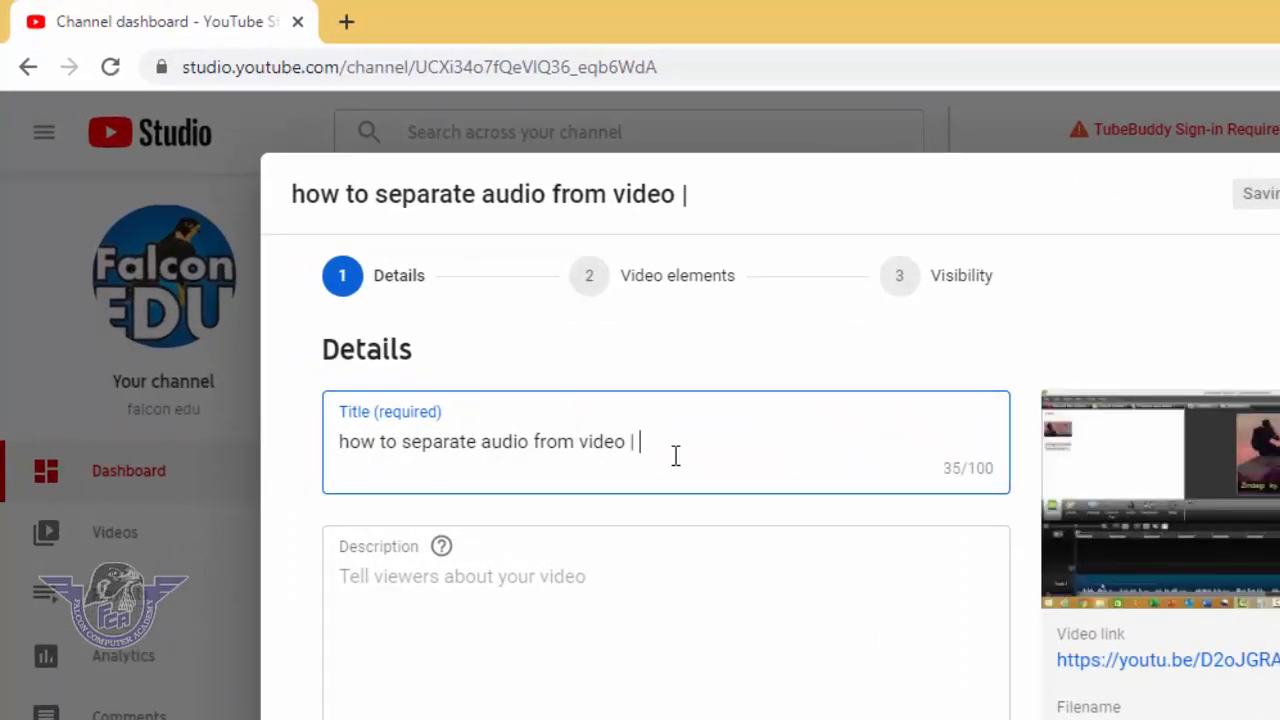
pyautogui.write('remove audio ')
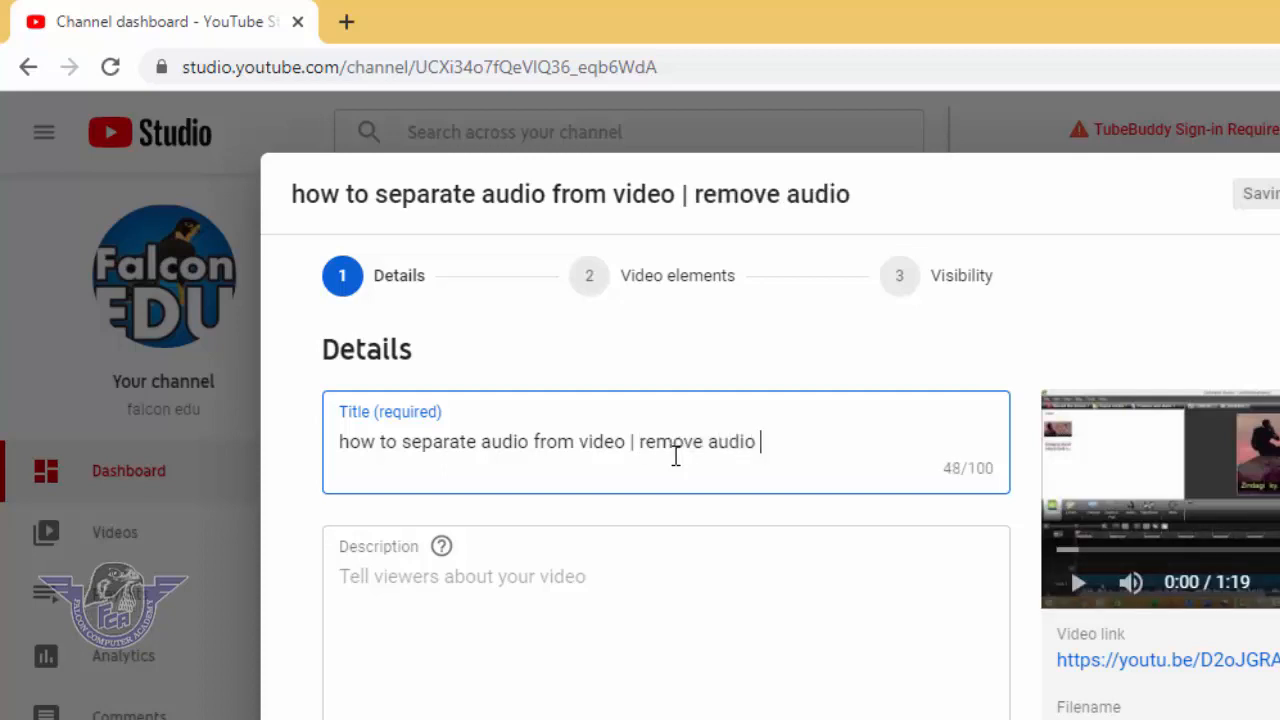
pyautogui.write('from vid')
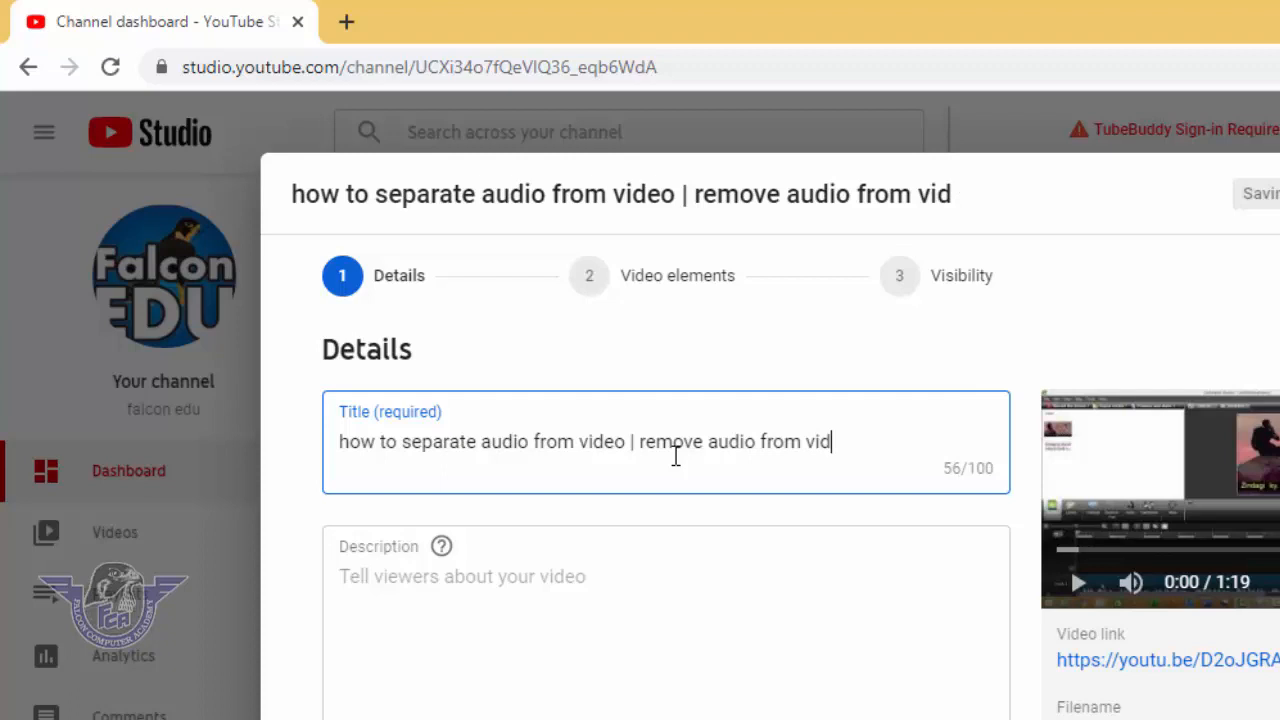
pyautogui.write('eo in camt')
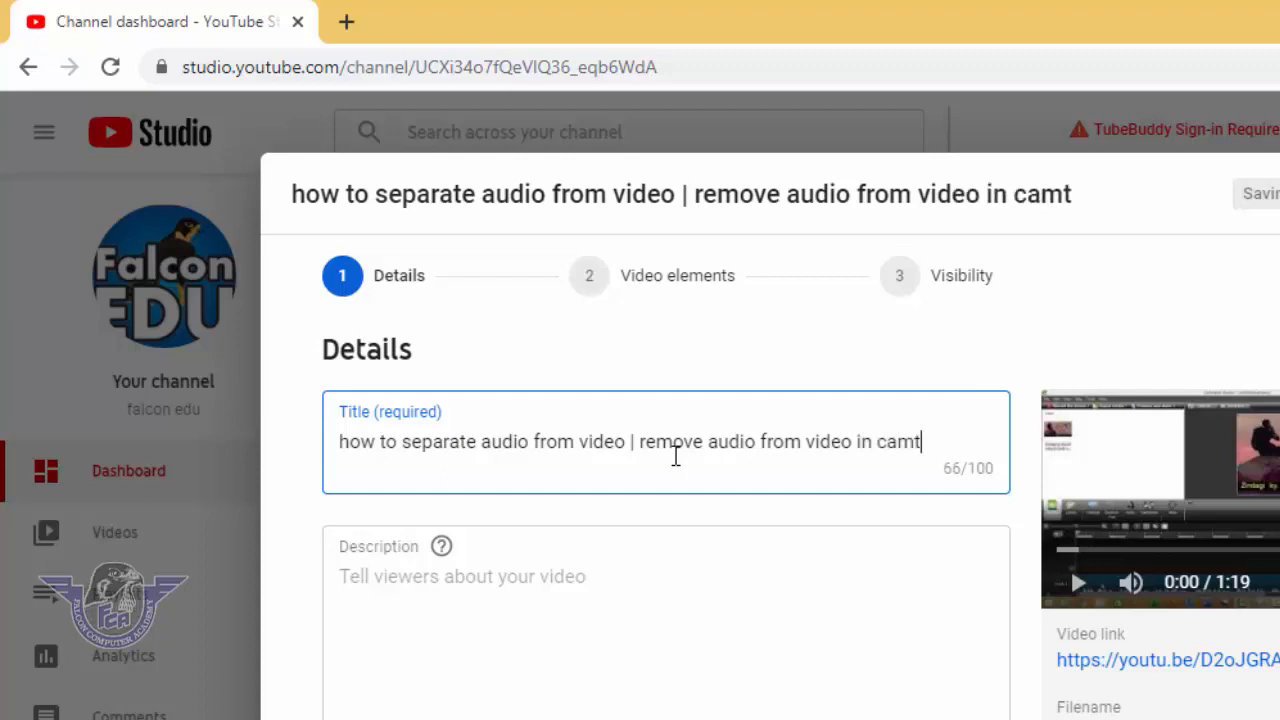
pyautogui.write('asia')
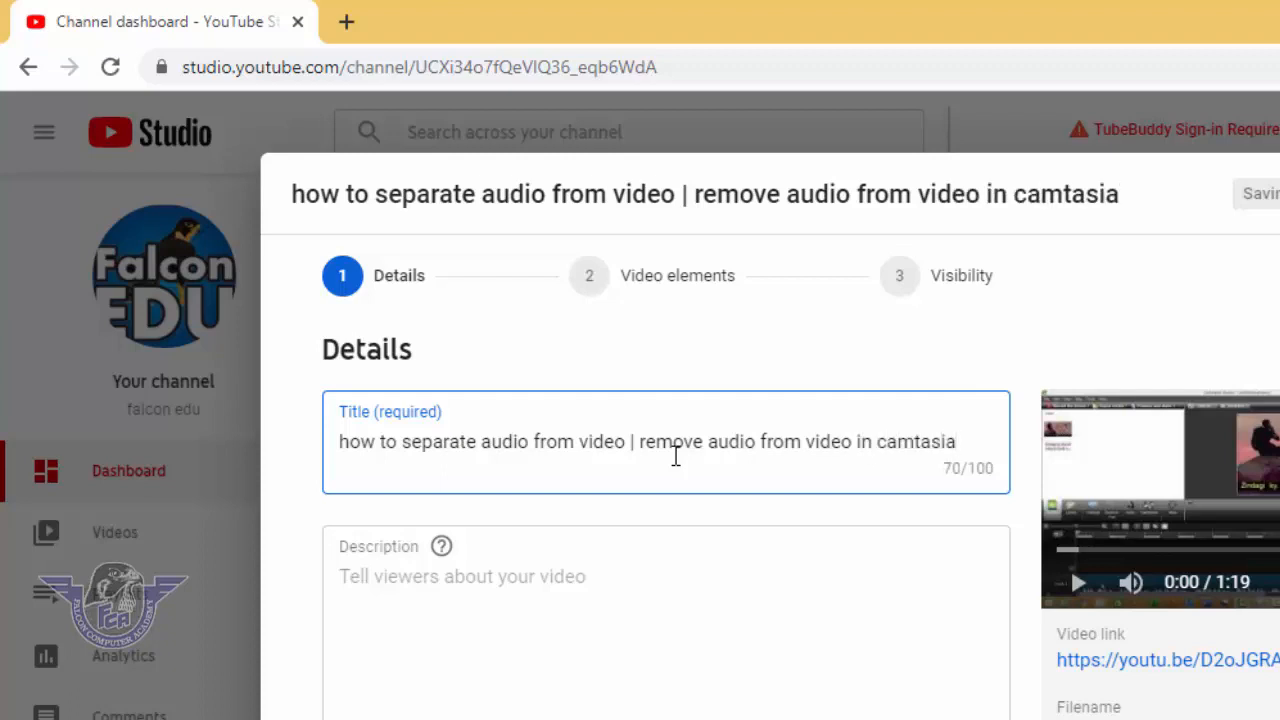
# Start the video description with the line "Hello dear student." and begin a new line below it
pyautogui.click(621, 612)
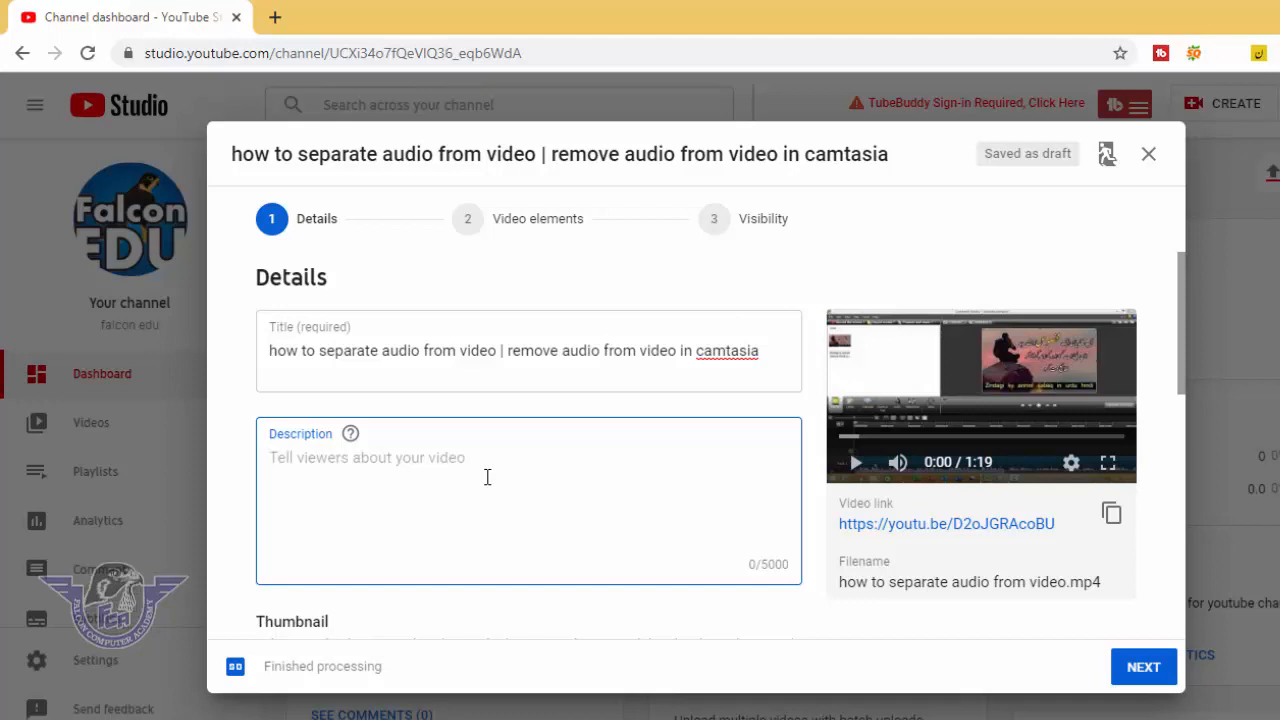
pyautogui.write('He')
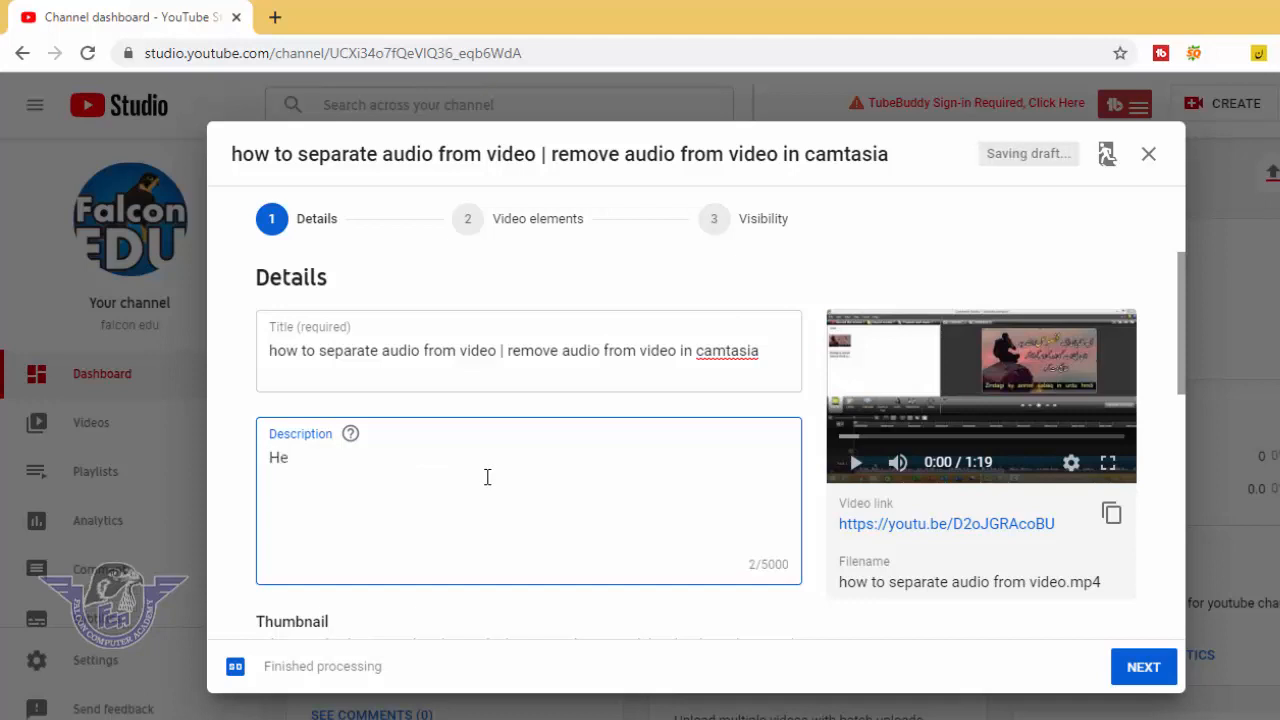
pyautogui.write('llo dear student.')
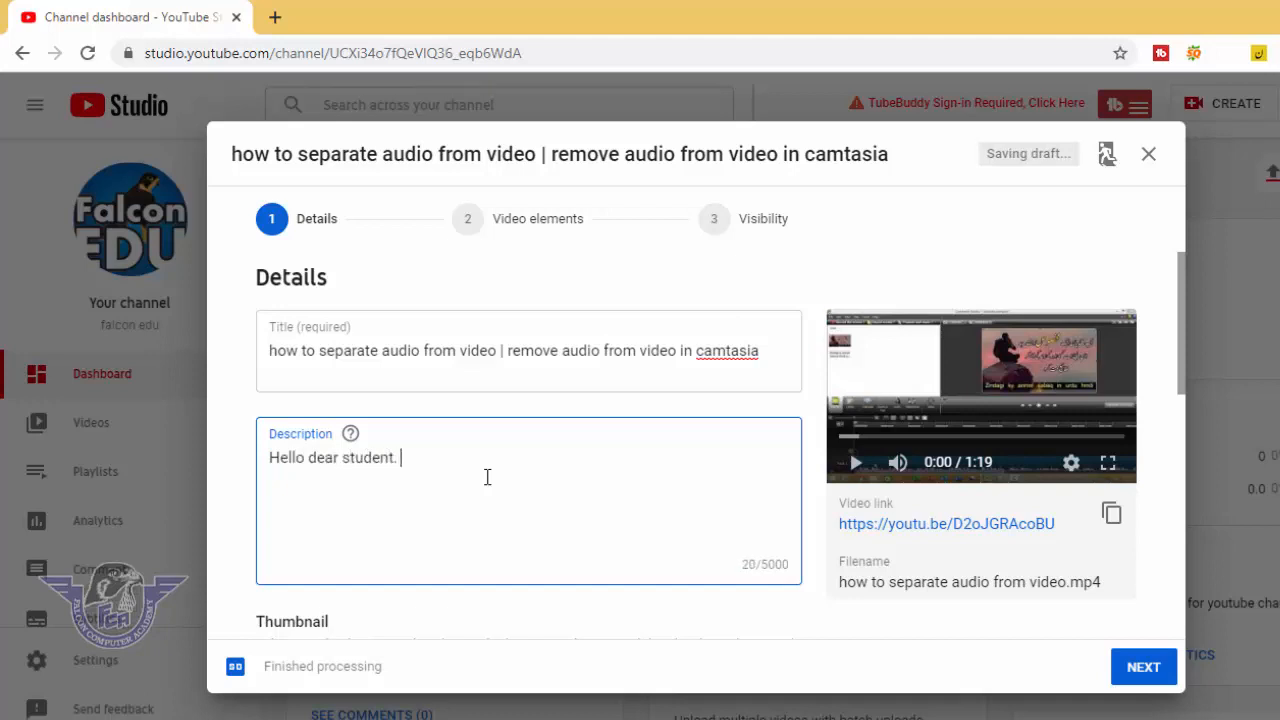
pyautogui.press('Return')
# Add "is video meim hum parhne waly hian ko audio kis trha sy alag kr skty hain camtasia mein." to the description, followed by a blank line
pyautogui.write('is video mein')
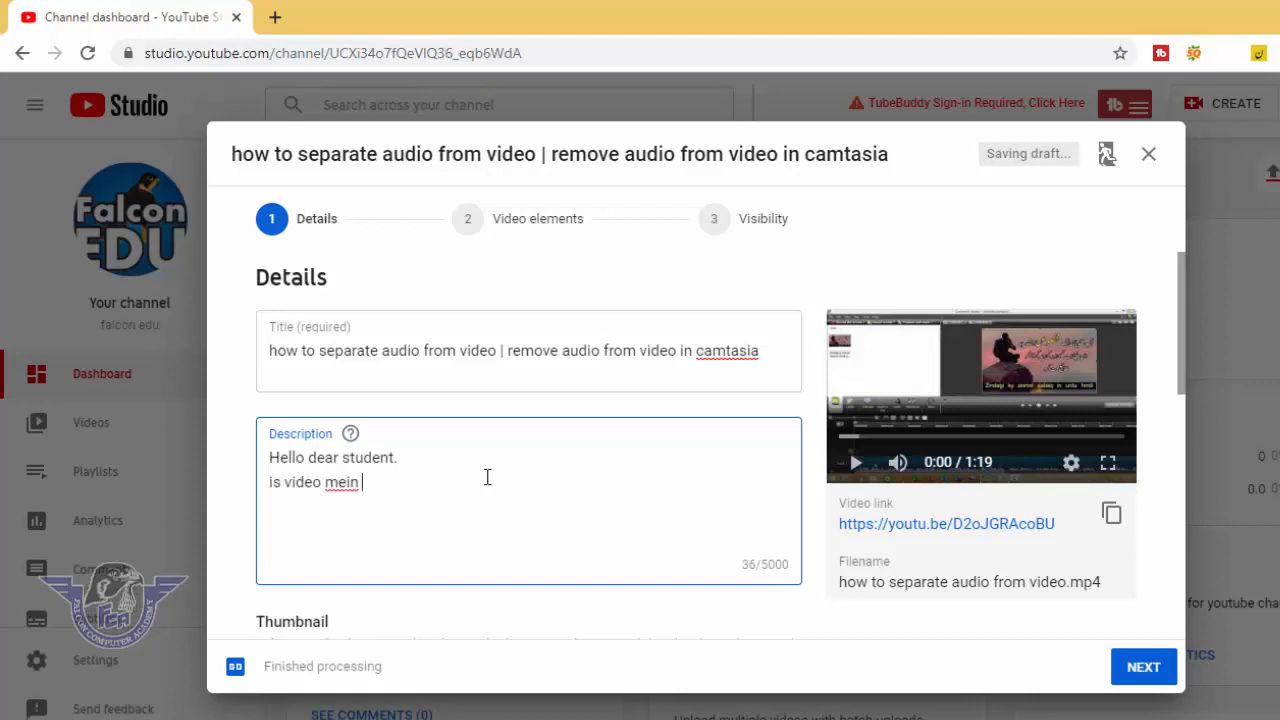
pyautogui.press('BackSpace')
pyautogui.press('BackSpace')
pyautogui.press('BackSpace')
pyautogui.write('im hum parhne wa')
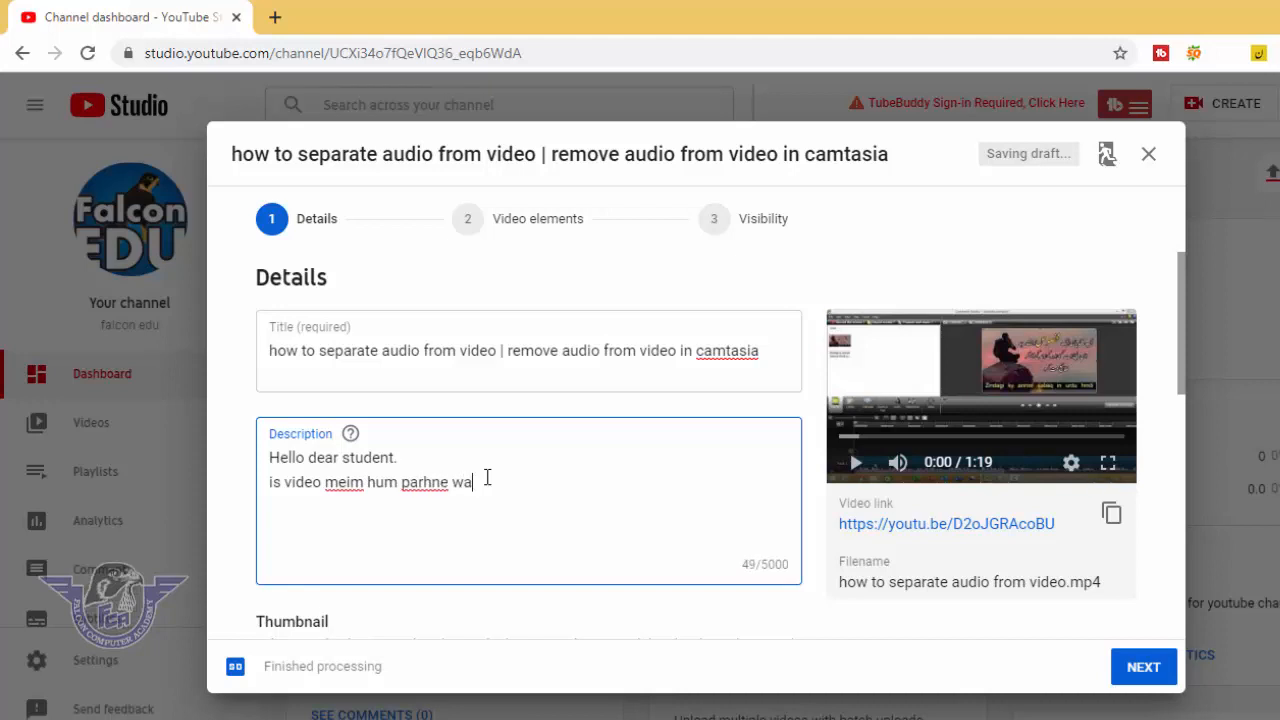
pyautogui.write('ly hian ko ')
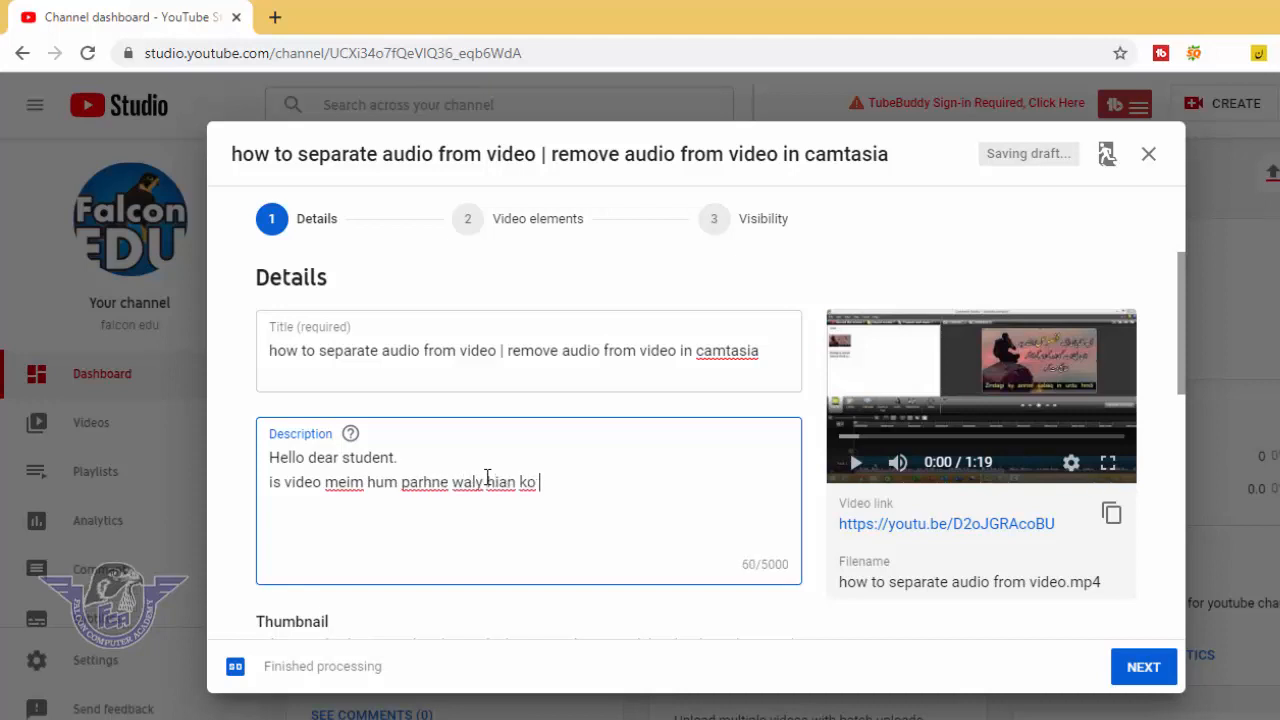
pyautogui.write('ad')
pyautogui.press('BackSpace')
pyautogui.write('udio ')
pyautogui.write('koj')
pyautogui.press('BackSpace')
pyautogui.press('BackSpace')
pyautogui.write('is trha sy alag ')
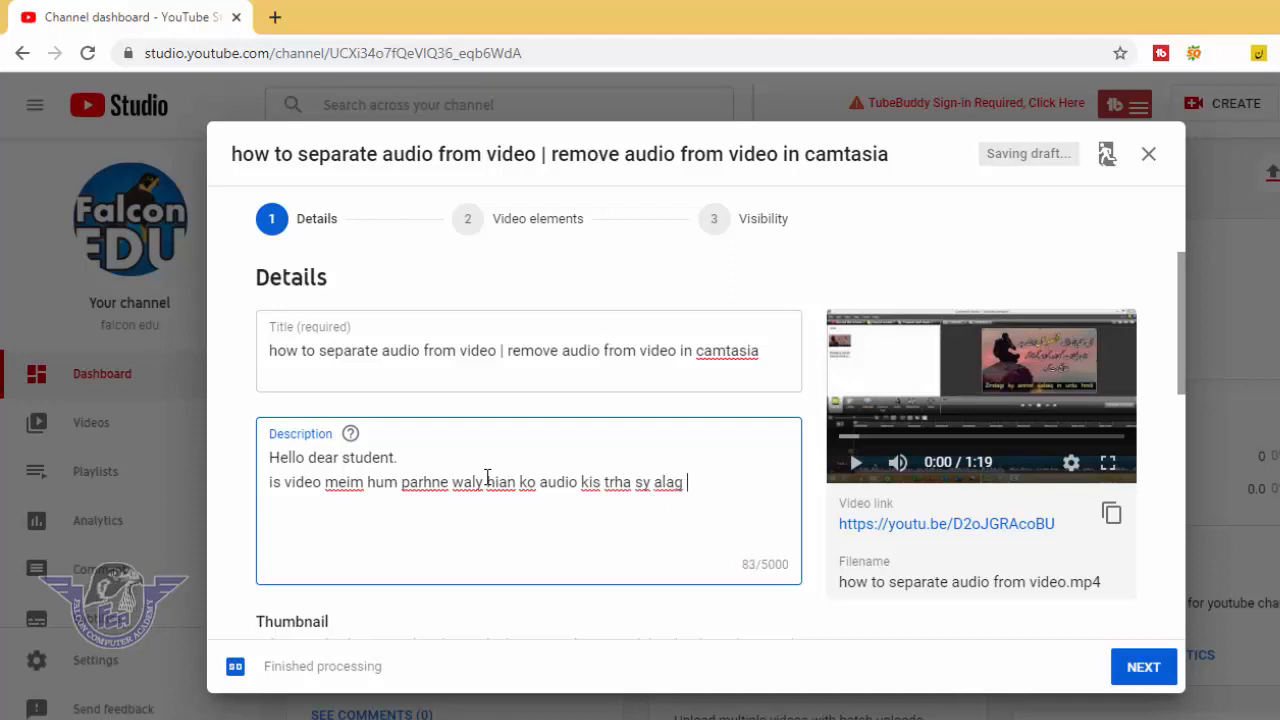
pyautogui.write('kr skty hain c')
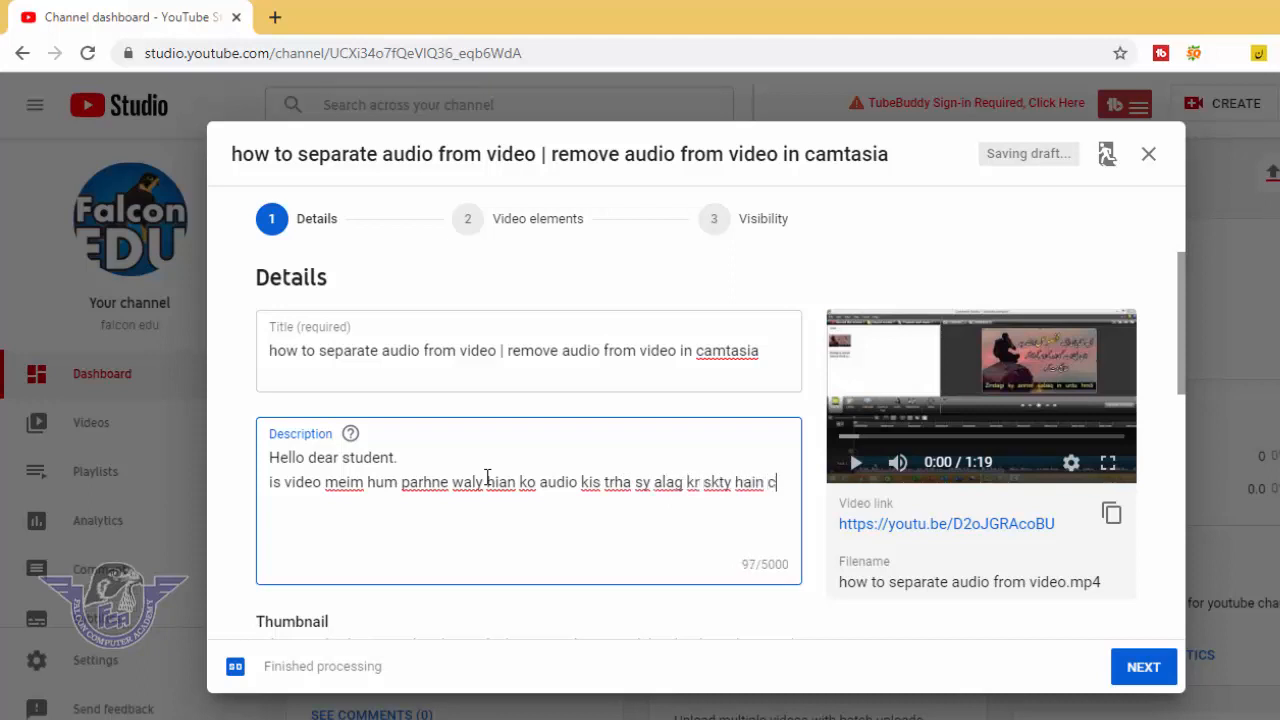
pyautogui.write('amtasia')
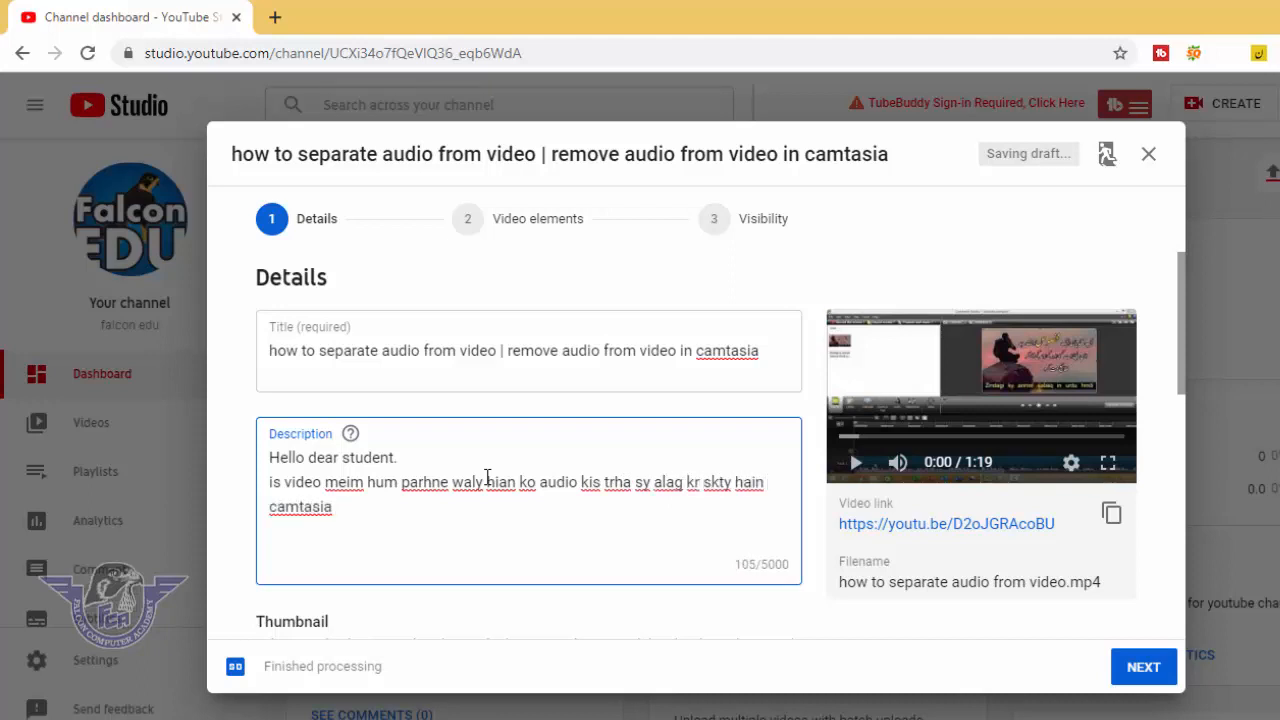
pyautogui.write(' mein.')
pyautogui.press('Return')
pyautogui.press('Return')
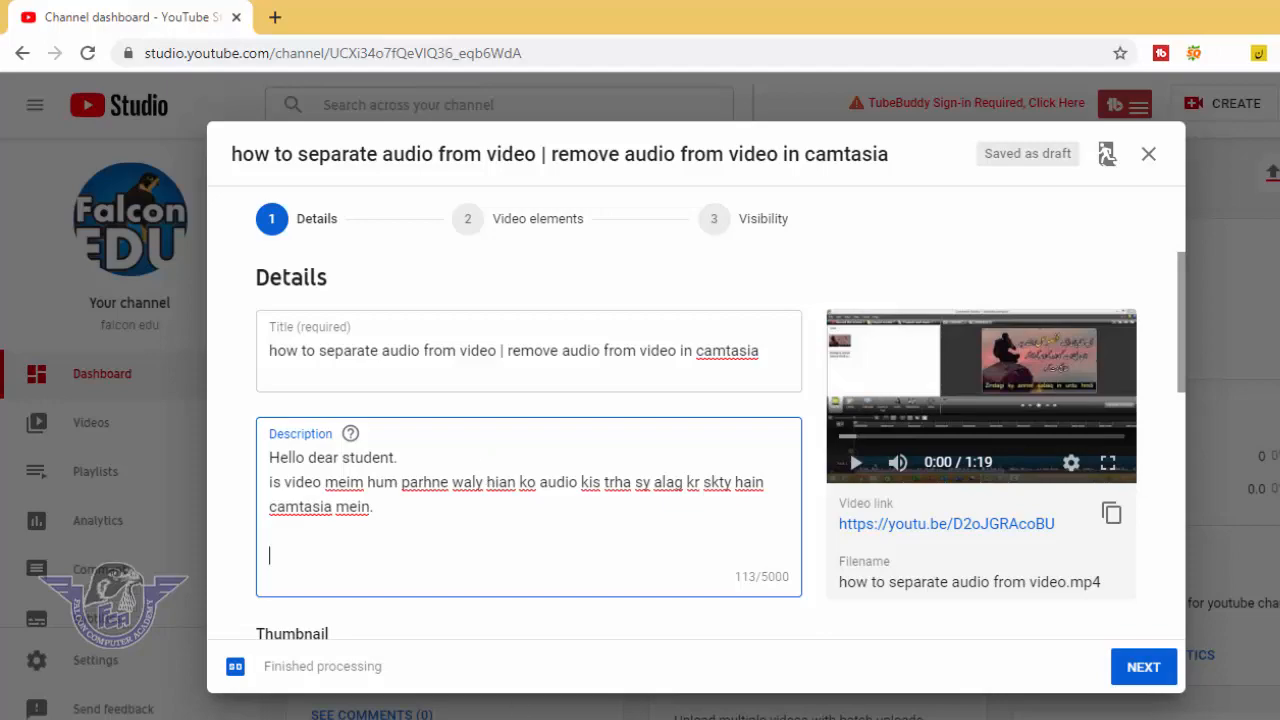
# Switch to the Word document and copy the "learn from this video" heading with its four numbered lines
pyautogui.click(530, 719)
pyautogui.moveTo(577, 669); pyautogui.dragTo(287, 550)
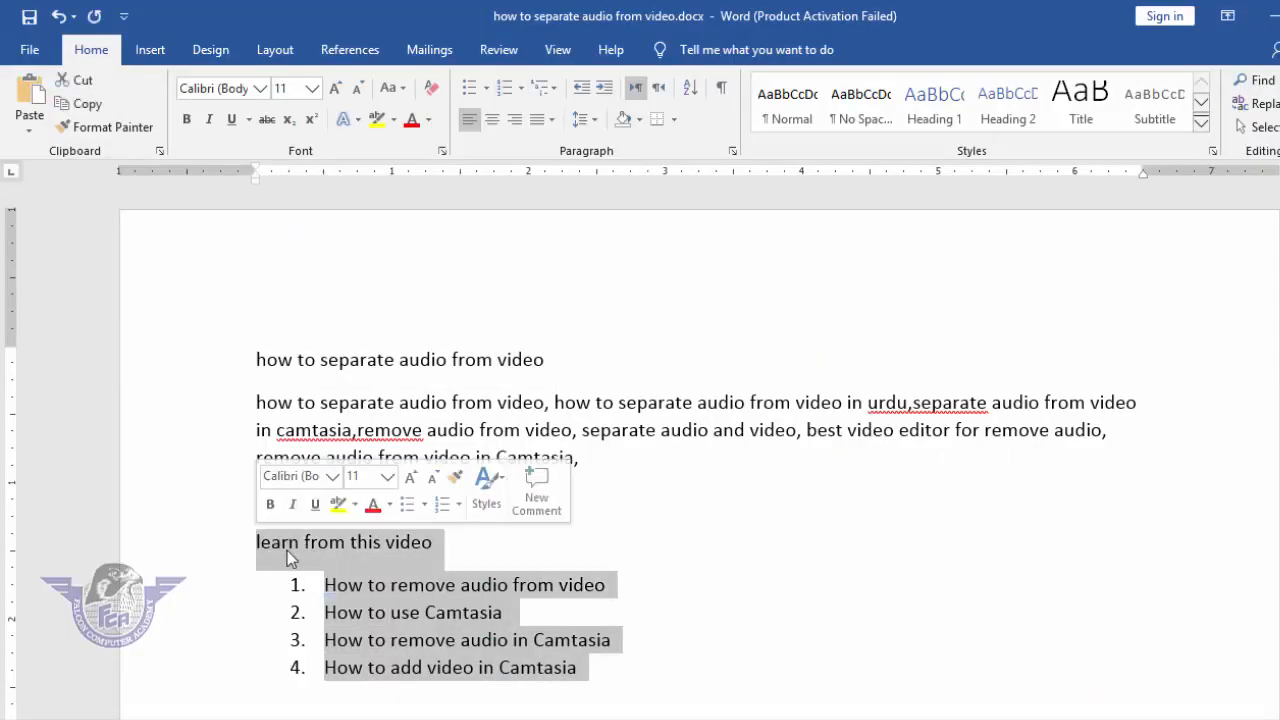
pyautogui.rightClick(287, 550)
pyautogui.click(331, 305)
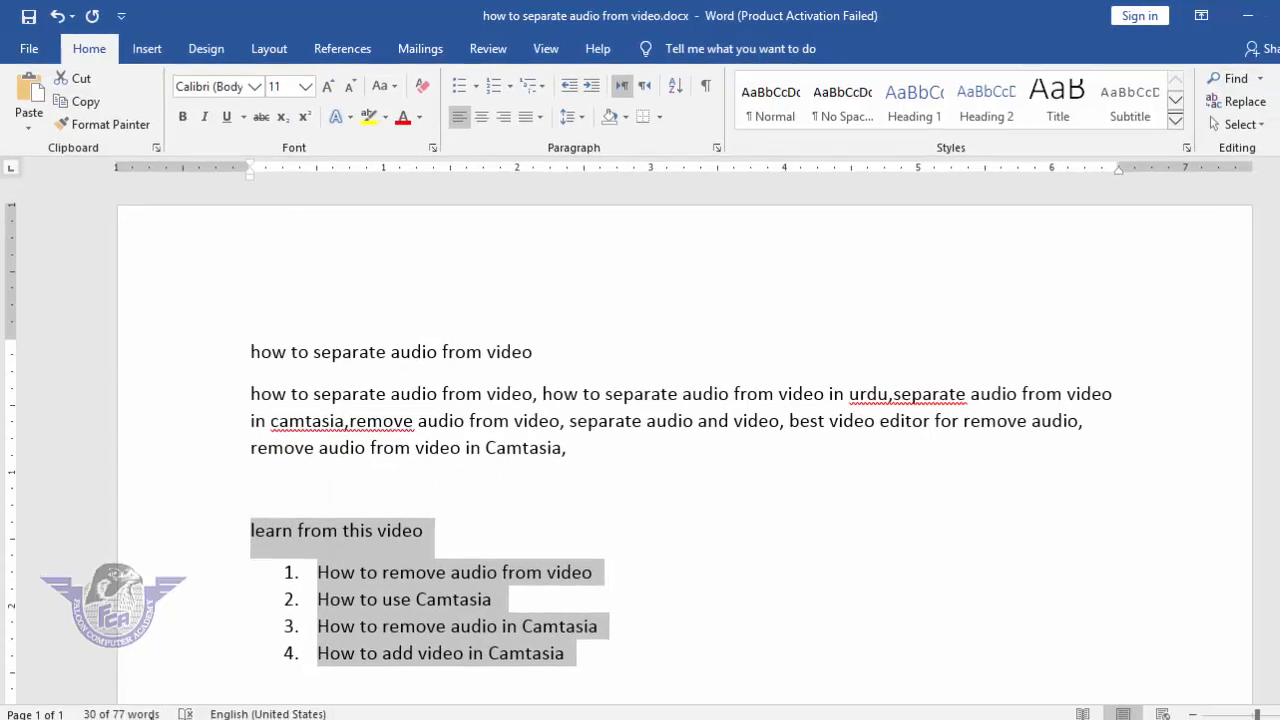
# Back in Chrome, paste the copied "learn from this video" list into the description, separated by a blank line above and below
pyautogui.click(133, 710)
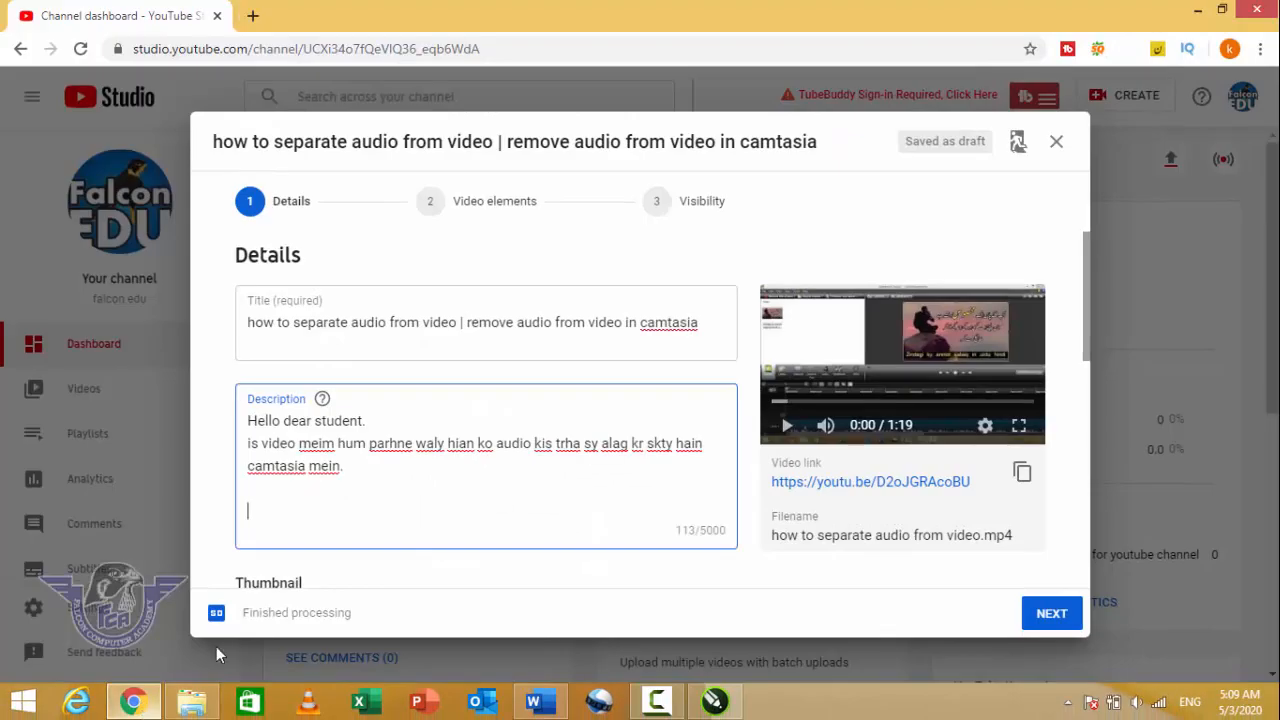
pyautogui.rightClick(281, 502)
pyautogui.click(325, 346)
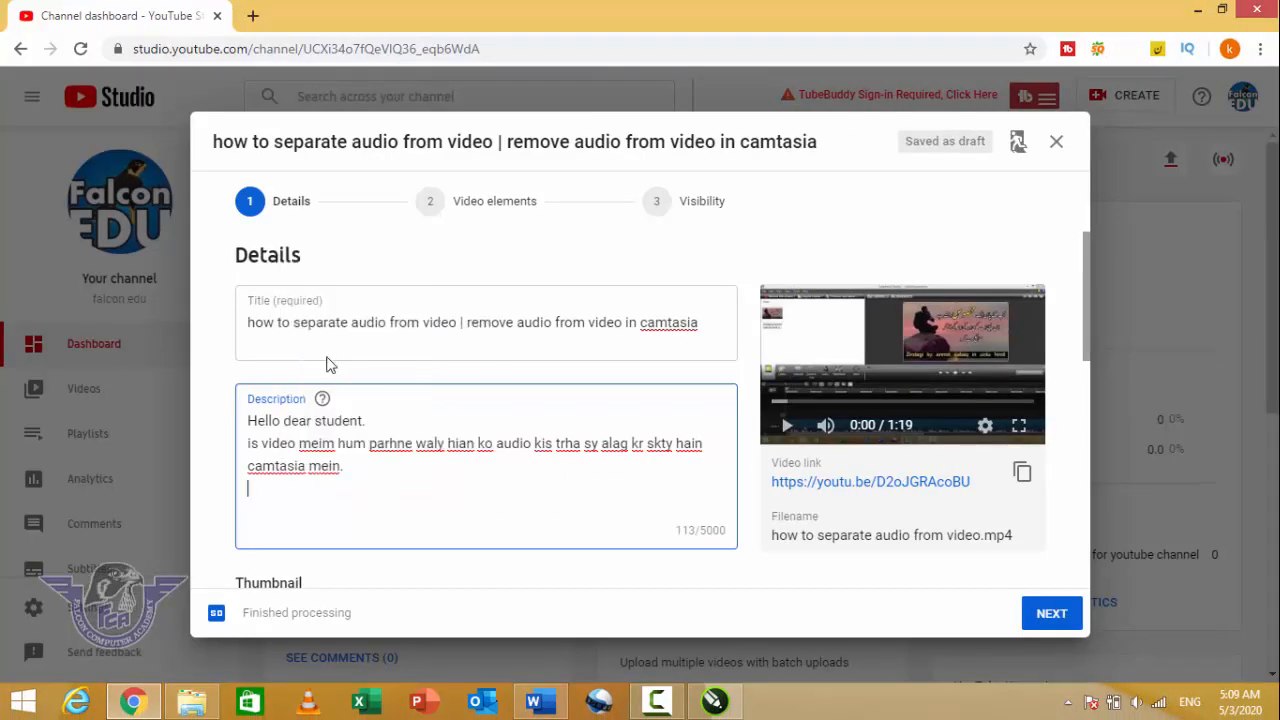
pyautogui.click(356, 467)
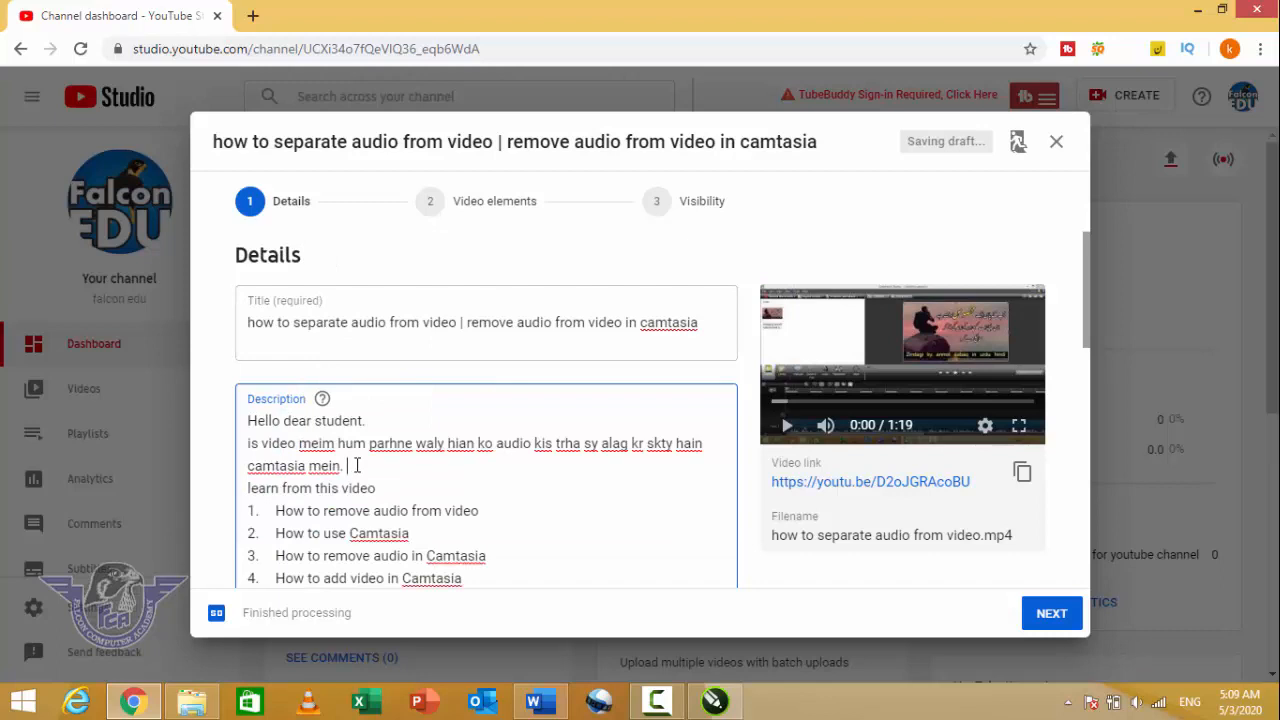
pyautogui.press('Return')
pyautogui.scroll(-2, 340, 435)
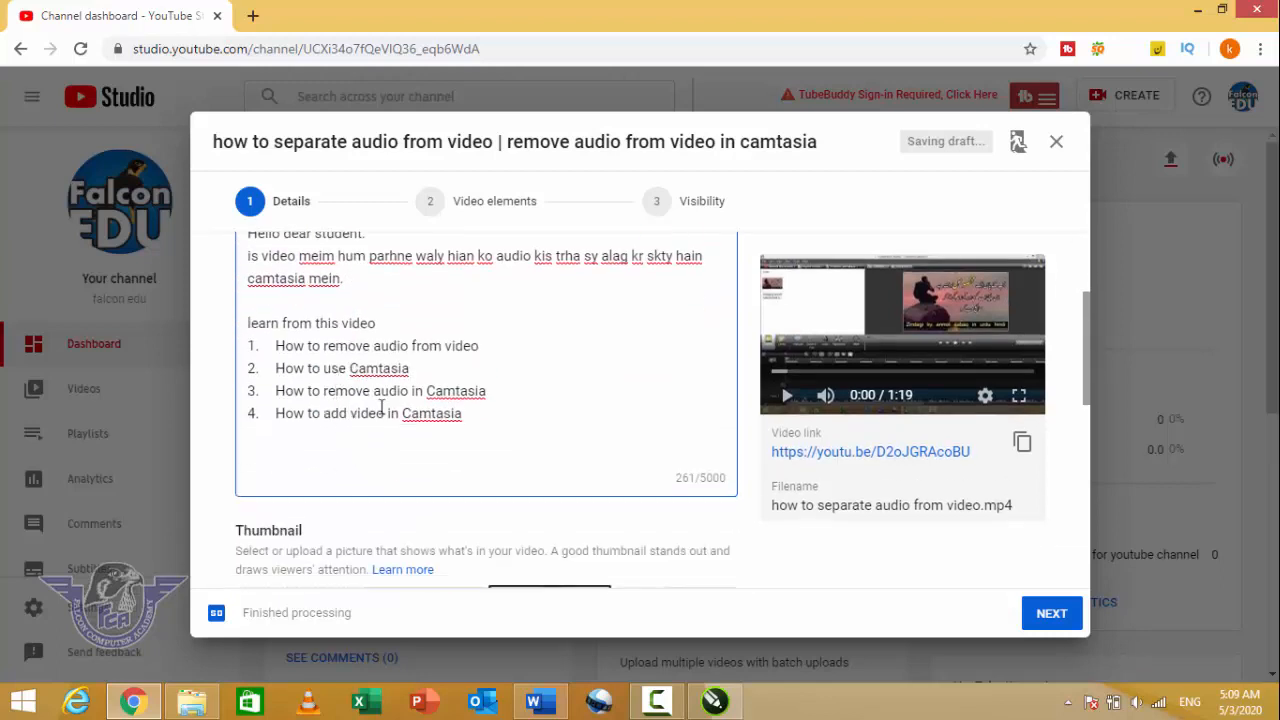
pyautogui.press('Return')
pyautogui.press('Return')
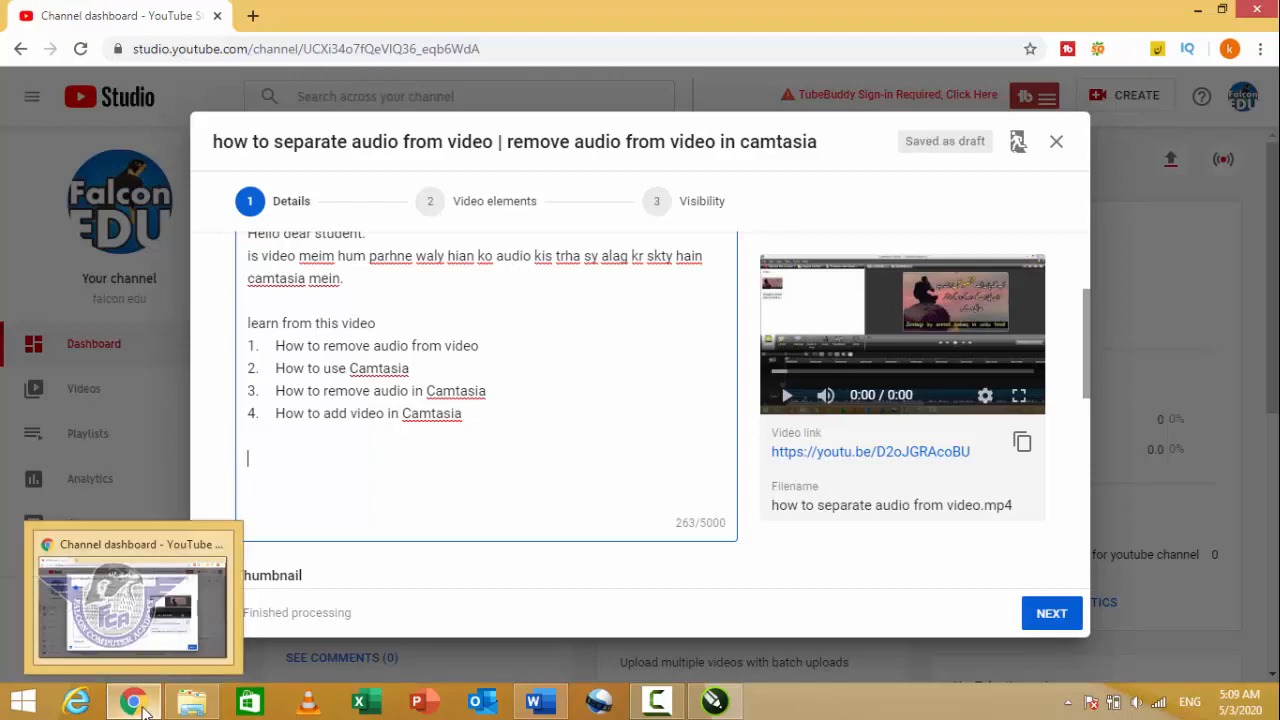
# Switch to the Word document and copy the three hashtag lines below the numbered list
pyautogui.click(538, 707)
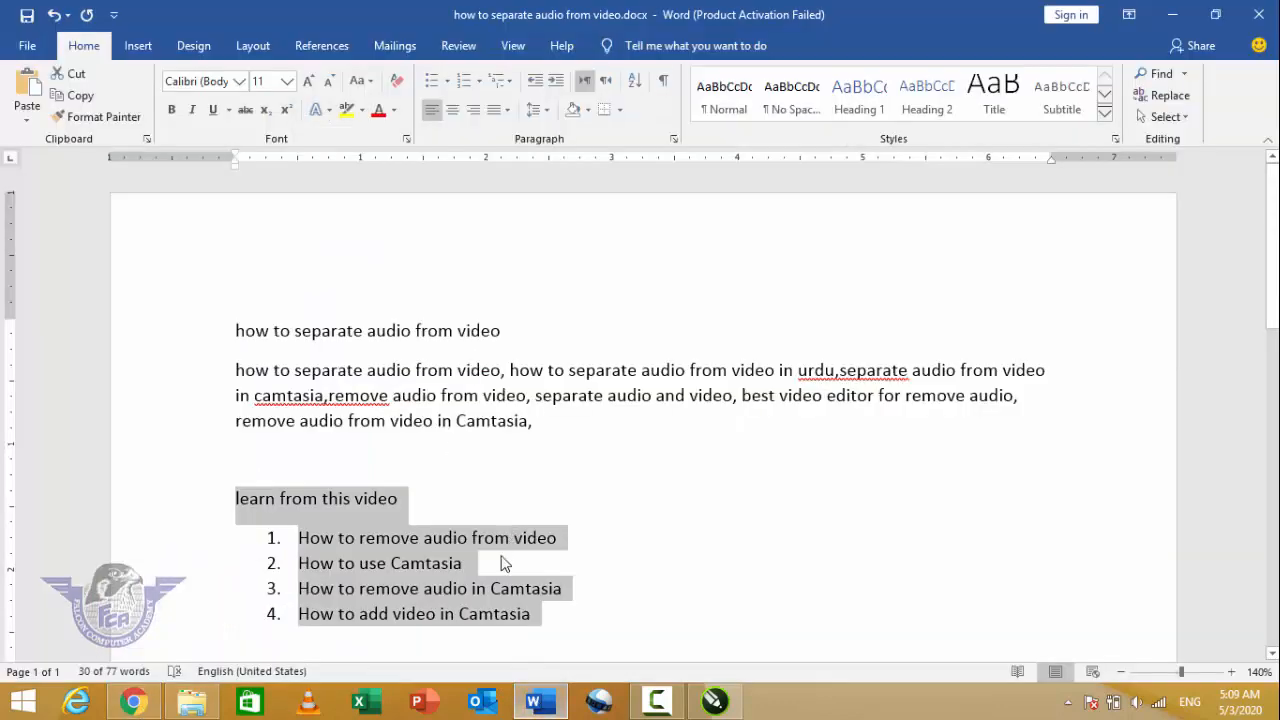
pyautogui.click(430, 590)
pyautogui.scroll(-3, 380, 540)
pyautogui.moveTo(374, 502); pyautogui.dragTo(229, 440)
pyautogui.rightClick(280, 462)
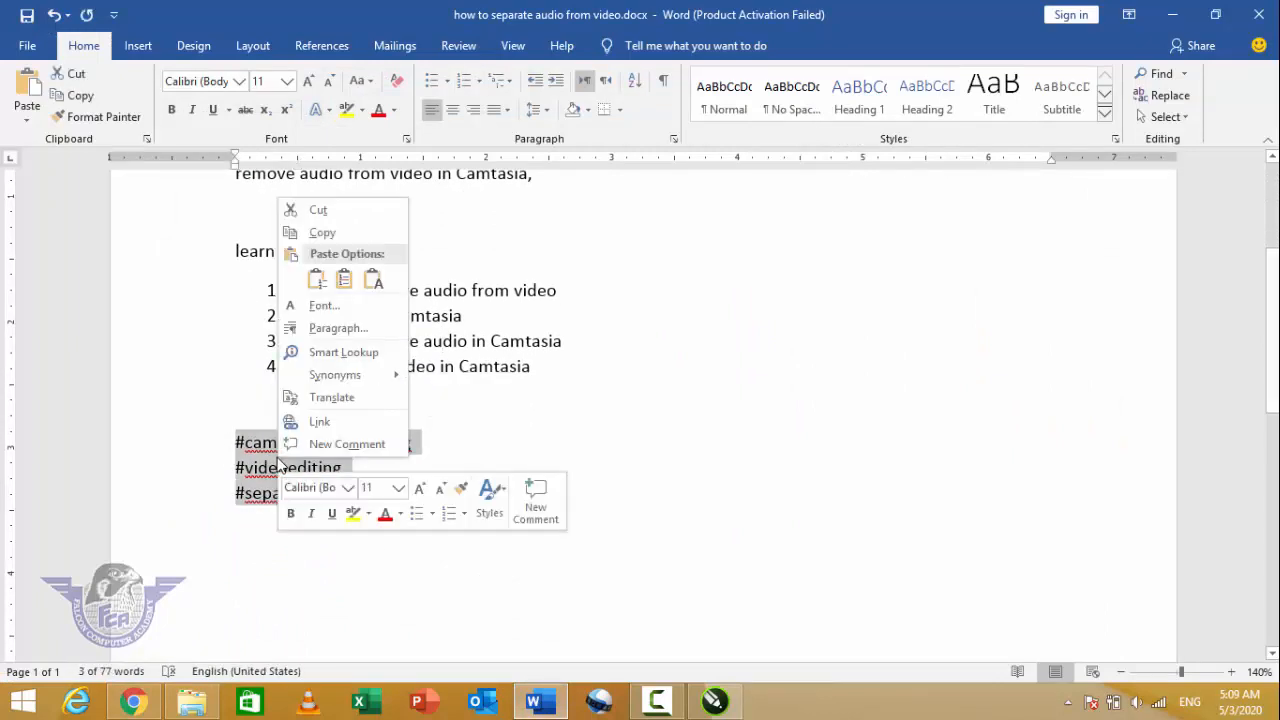
pyautogui.click(341, 233)
# Back in Chrome, paste #camtasiavideoediting, #videoediting and #separateaudio at the end of the description and add a line break
pyautogui.click(150, 705)
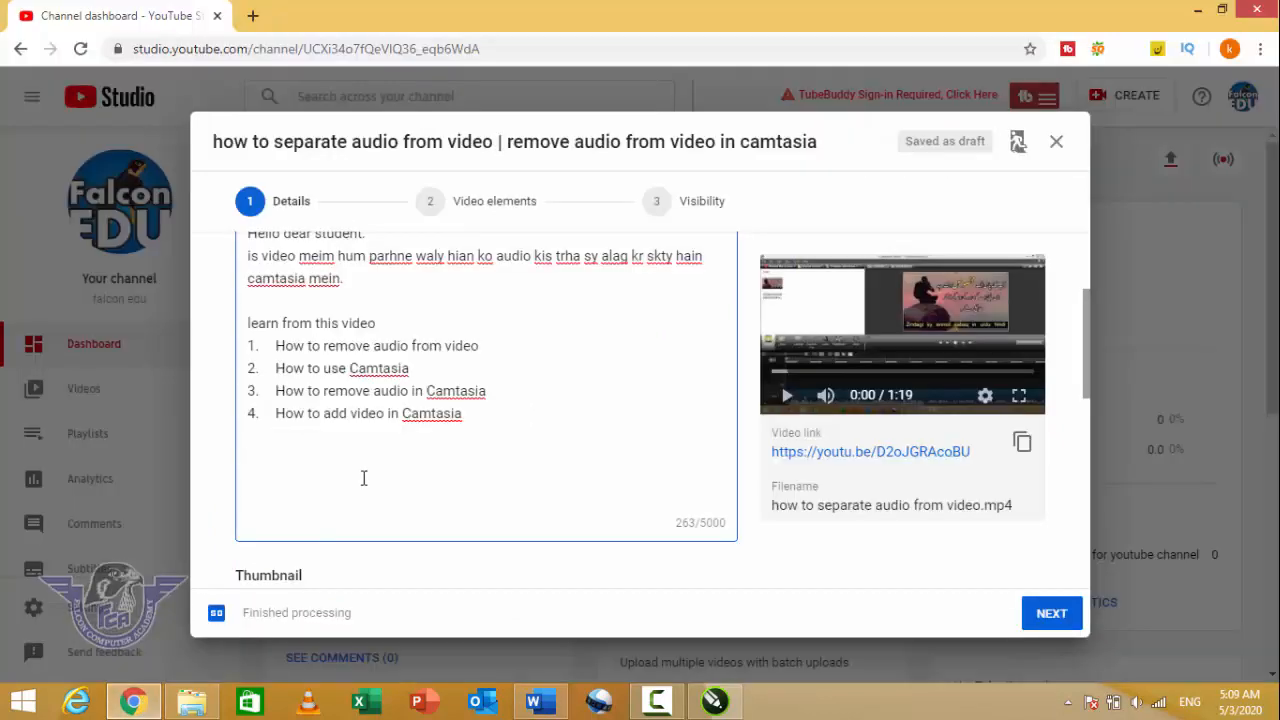
pyautogui.hotkey('ctrl', 'v')
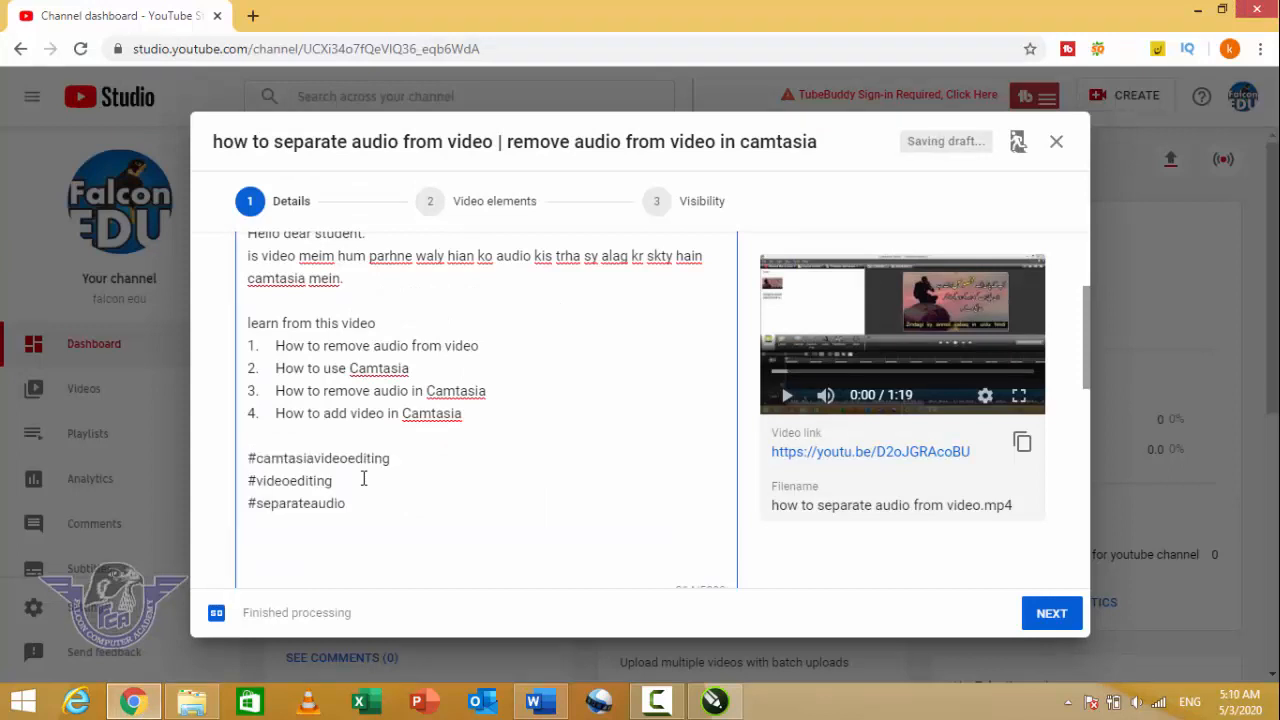
pyautogui.press('Return')
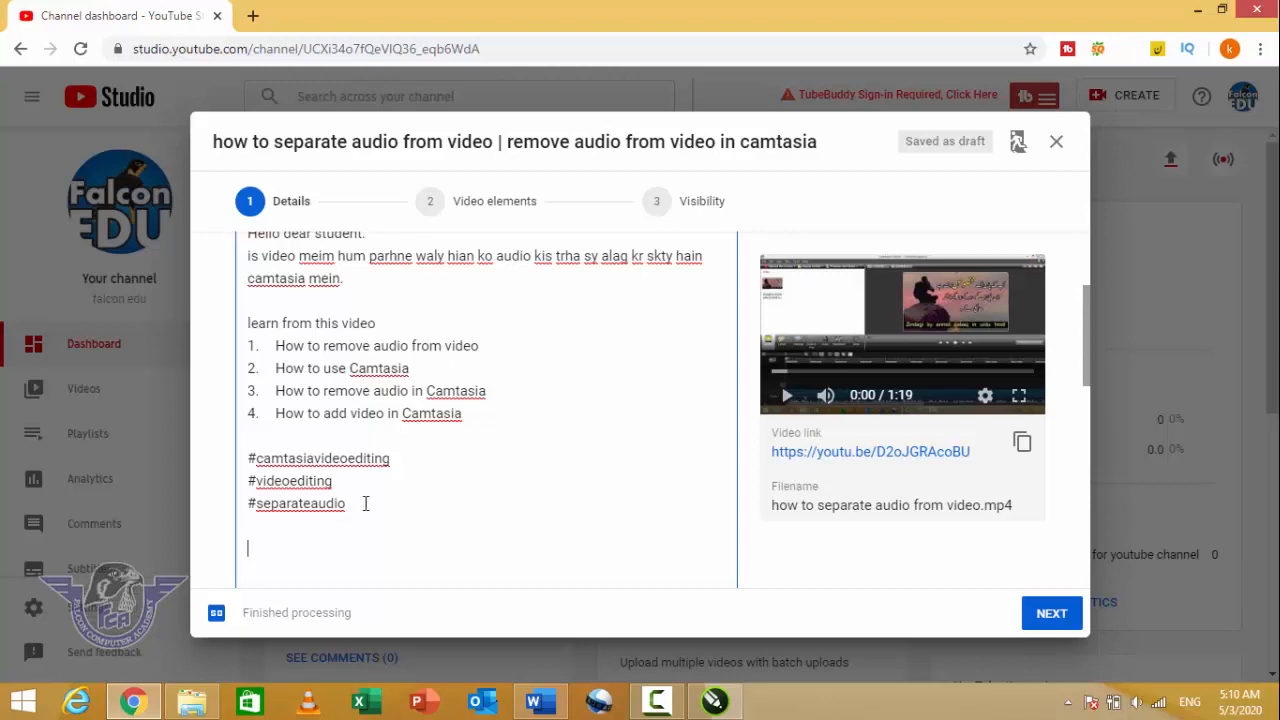
# Start a custom thumbnail upload and select how to separate audio from video.jpg in the test video folder
pyautogui.scroll(-5, 449, 463)
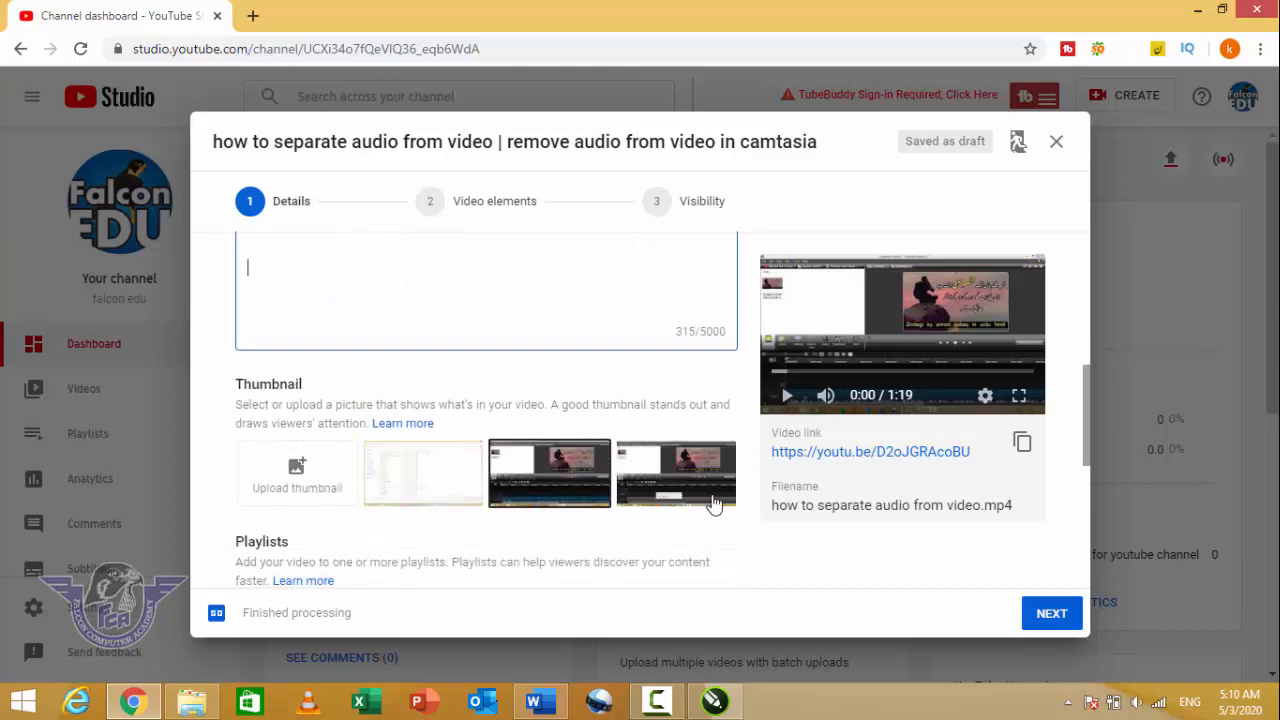
pyautogui.scroll(-1, 700, 500)
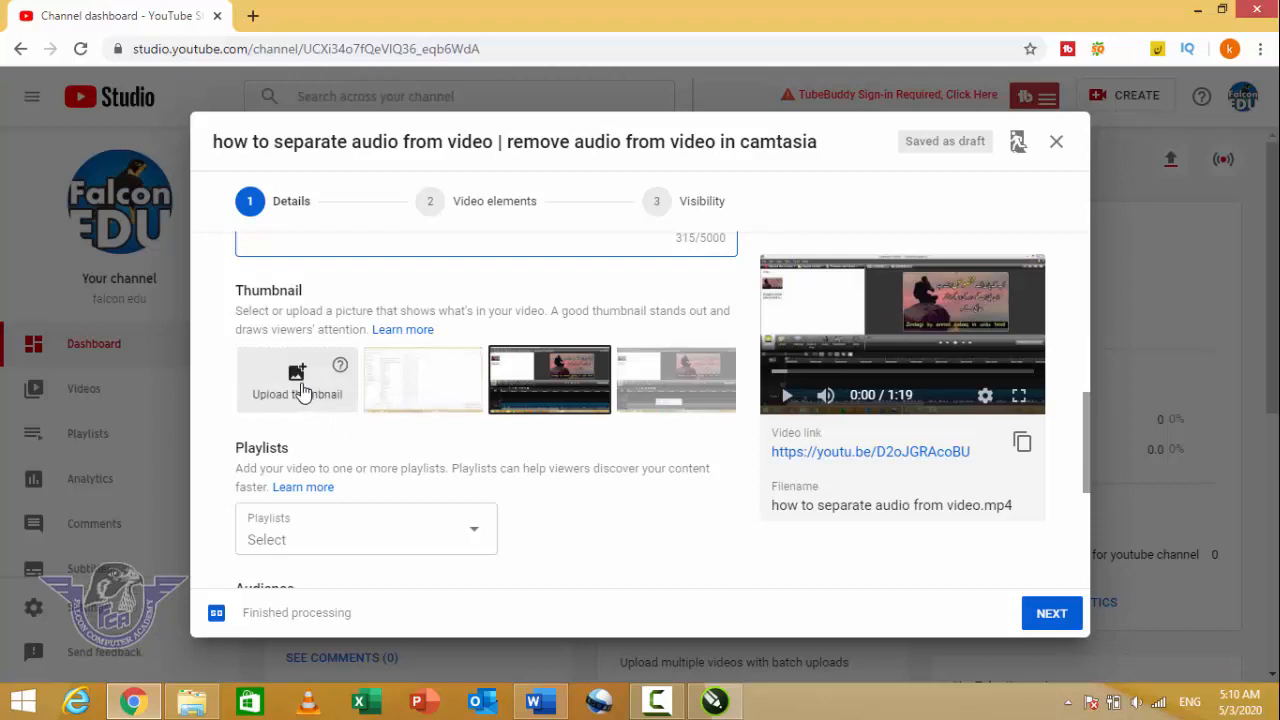
pyautogui.click(303, 390)
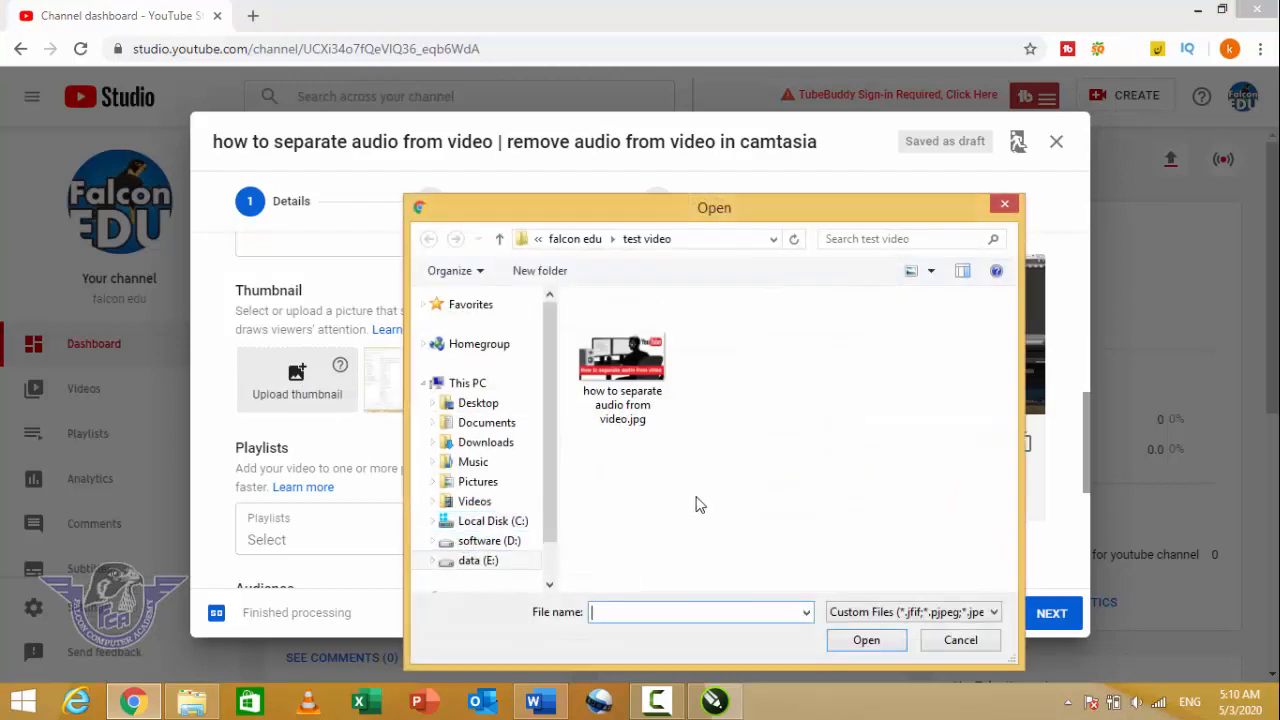
pyautogui.click(625, 378)
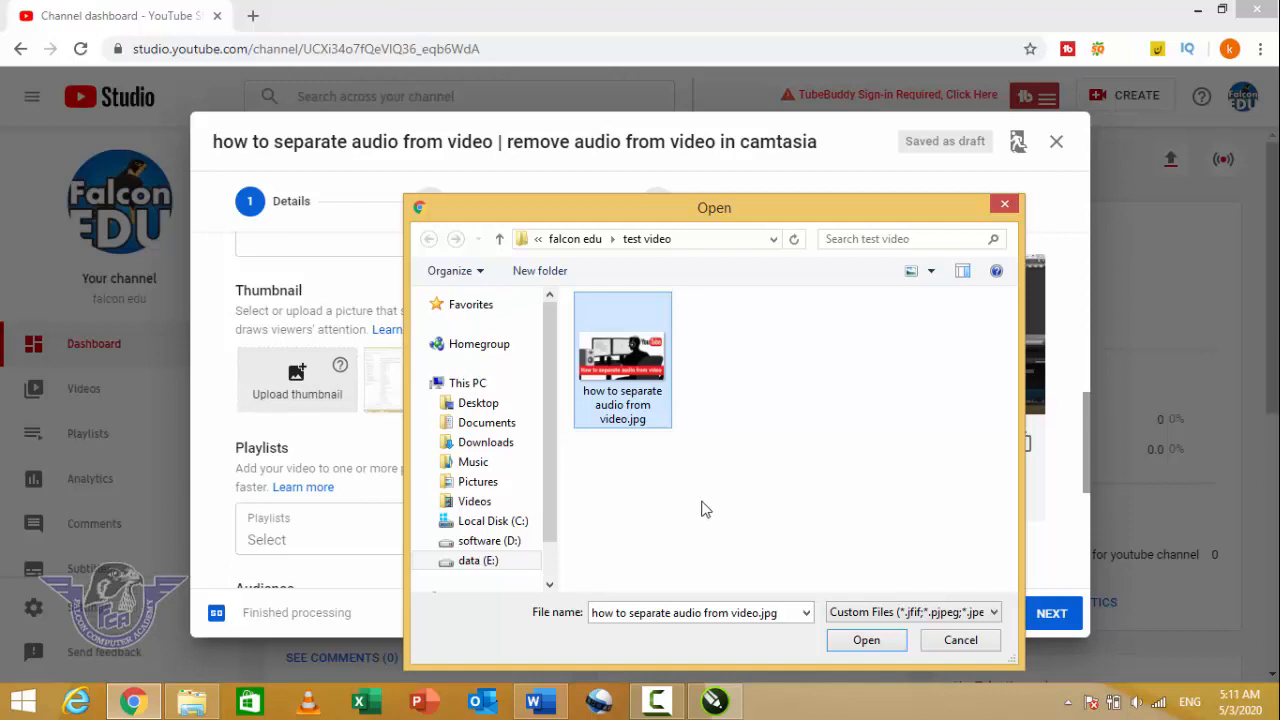
# Check the file size of how to separate audio from video.jpg in its properties, then close them
pyautogui.rightClick(634, 378)
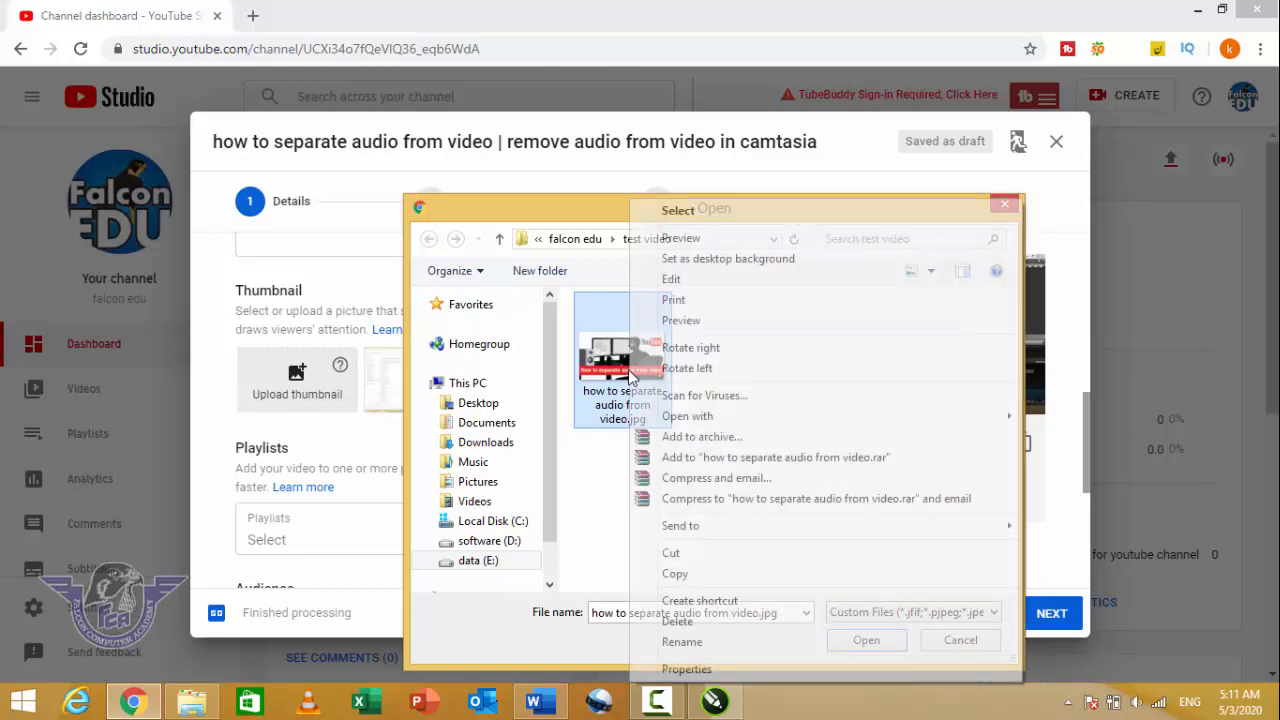
pyautogui.click(690, 669)
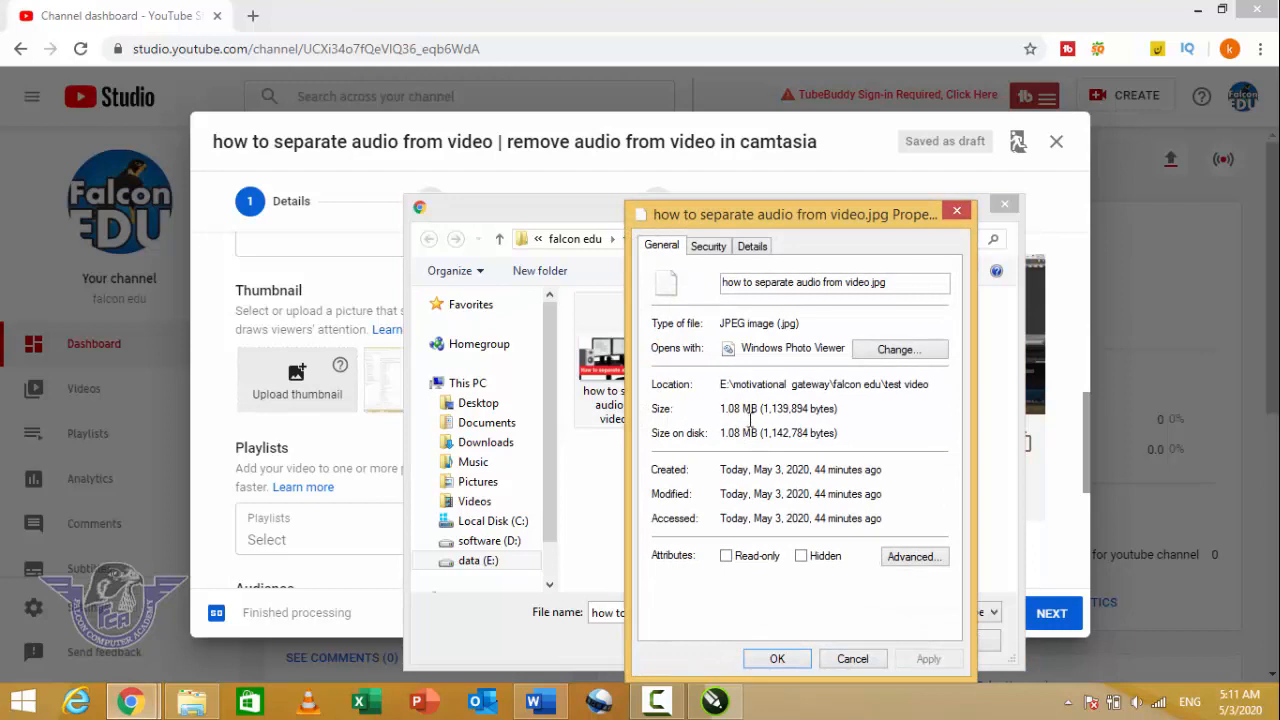
pyautogui.click(852, 659)
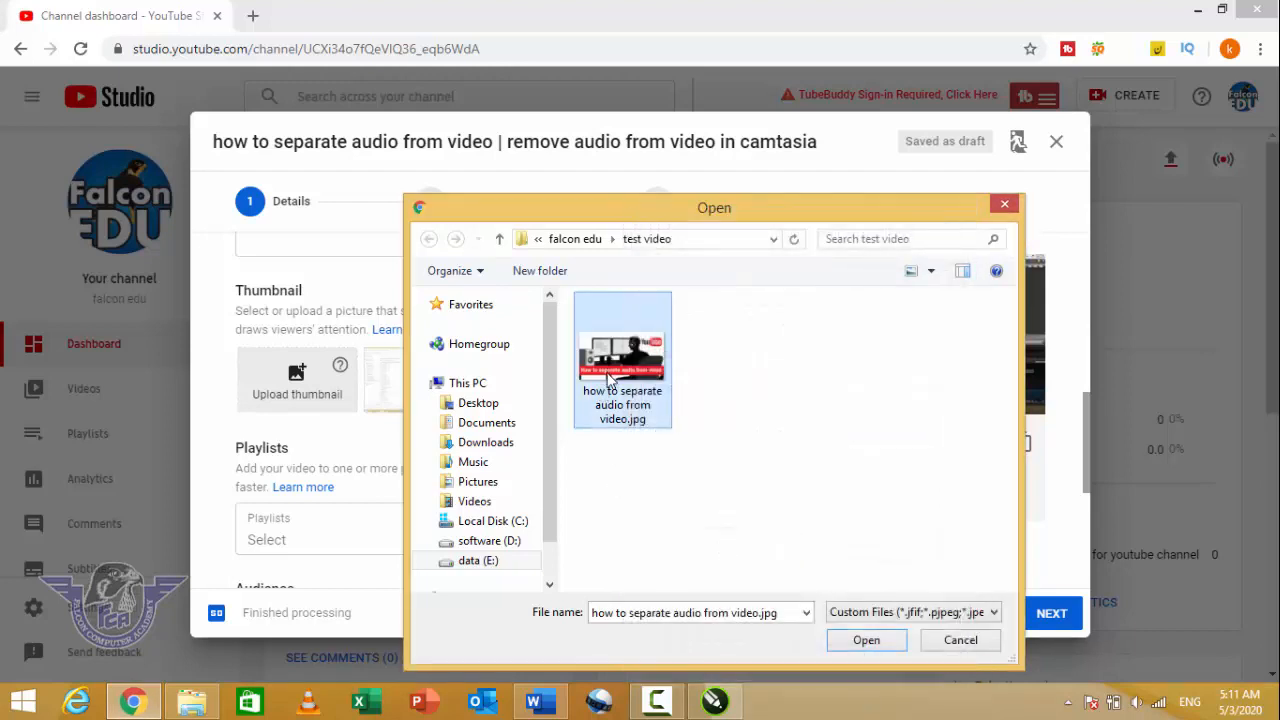
# Apply the selected image as the custom thumbnail and create a public playlist titled "tips and tricks for youtube channel"
pyautogui.click(867, 640)
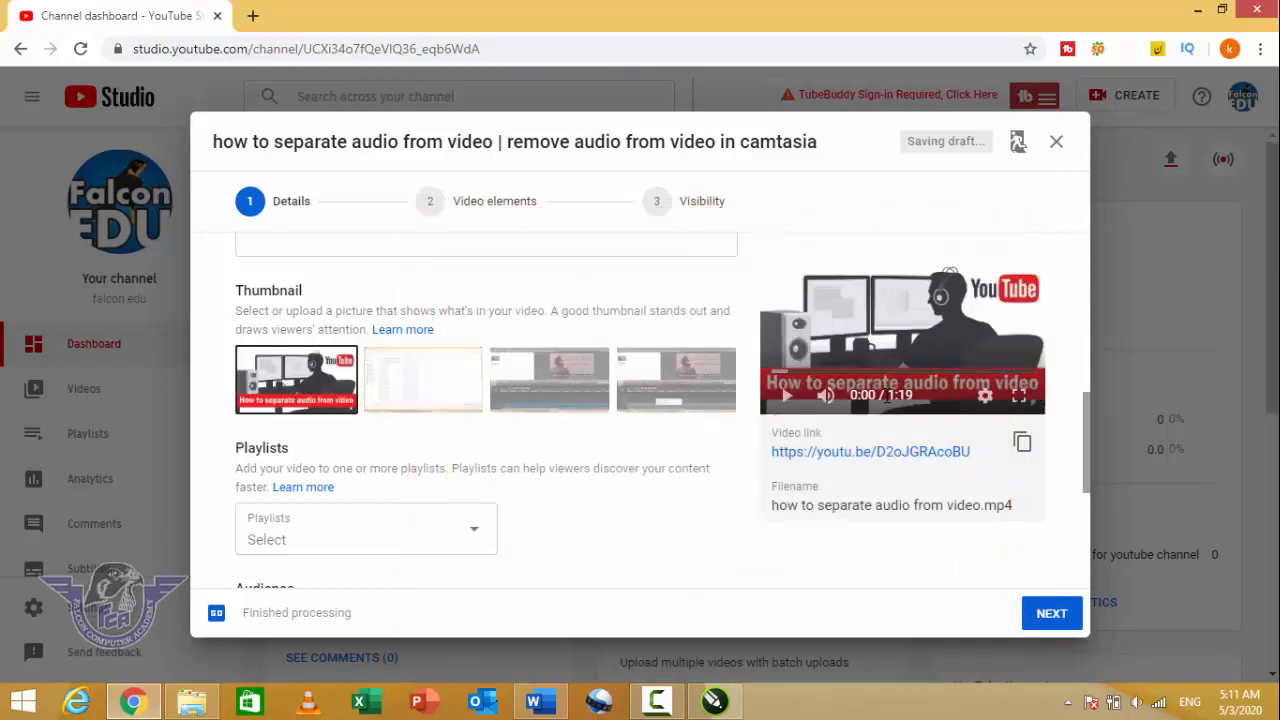
pyautogui.scroll(-1, 657, 543)
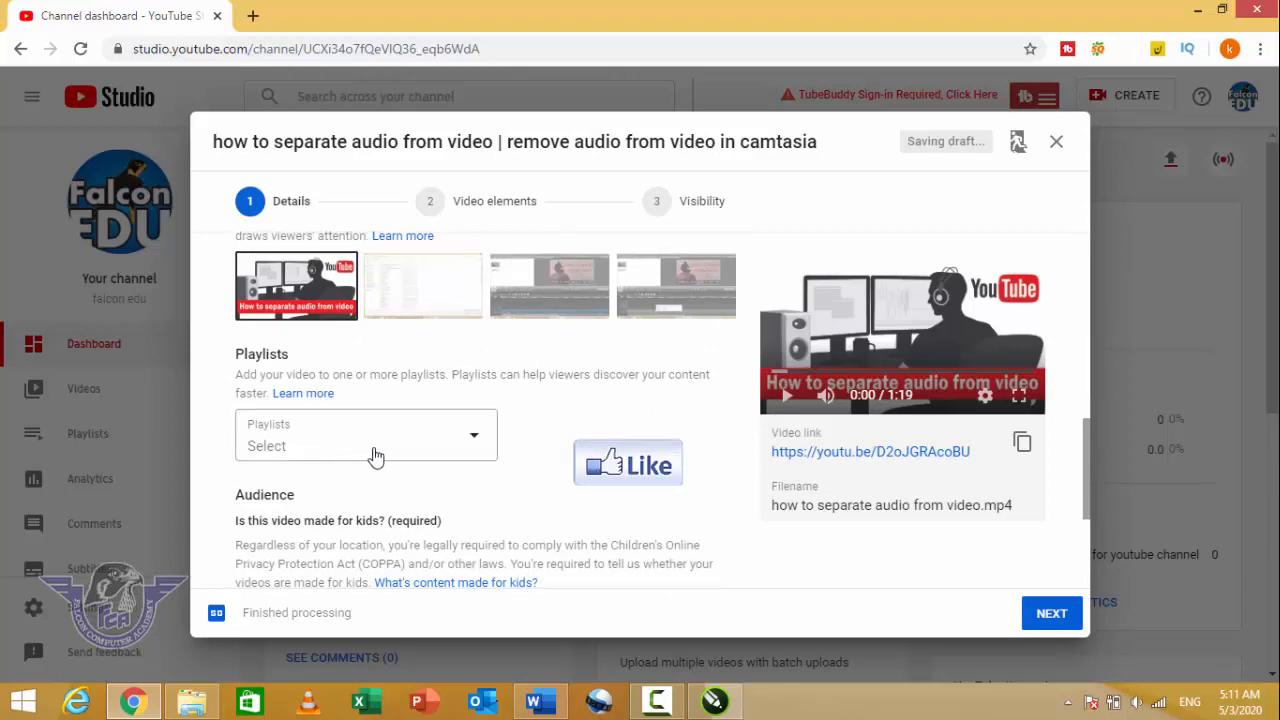
pyautogui.click(476, 445)
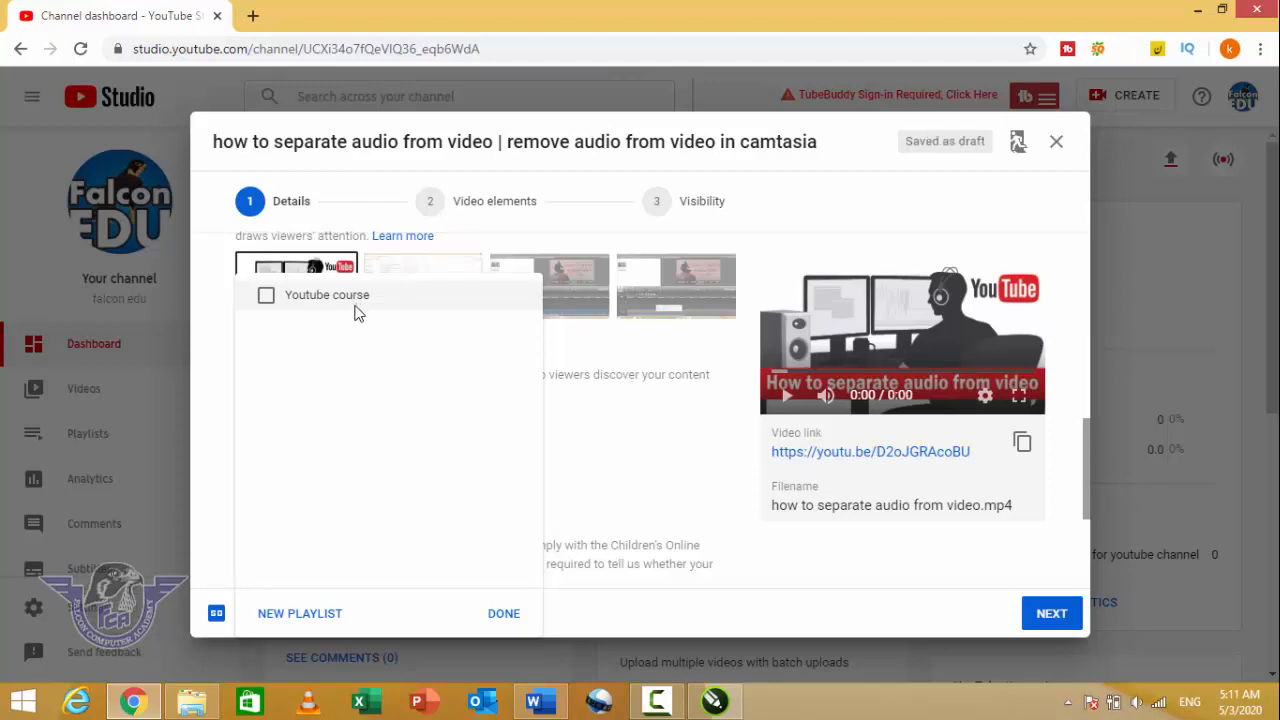
pyautogui.click(290, 613)
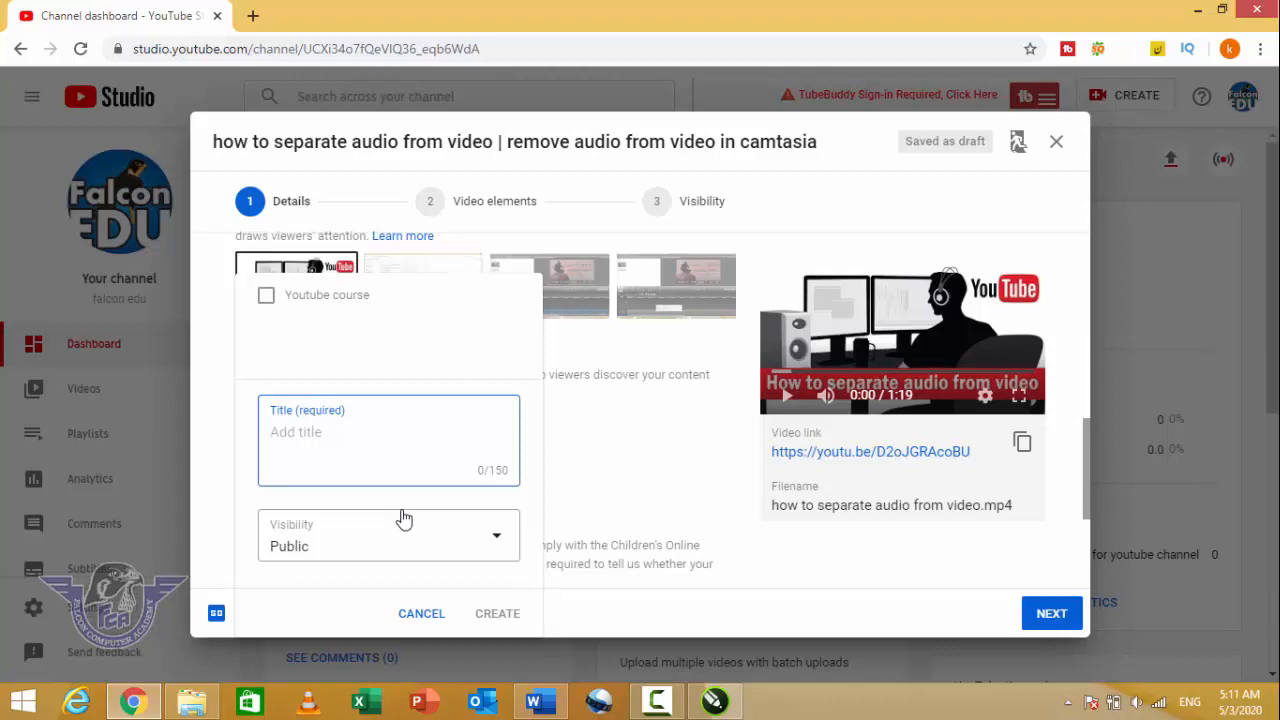
pyautogui.write('tips and tricks ')
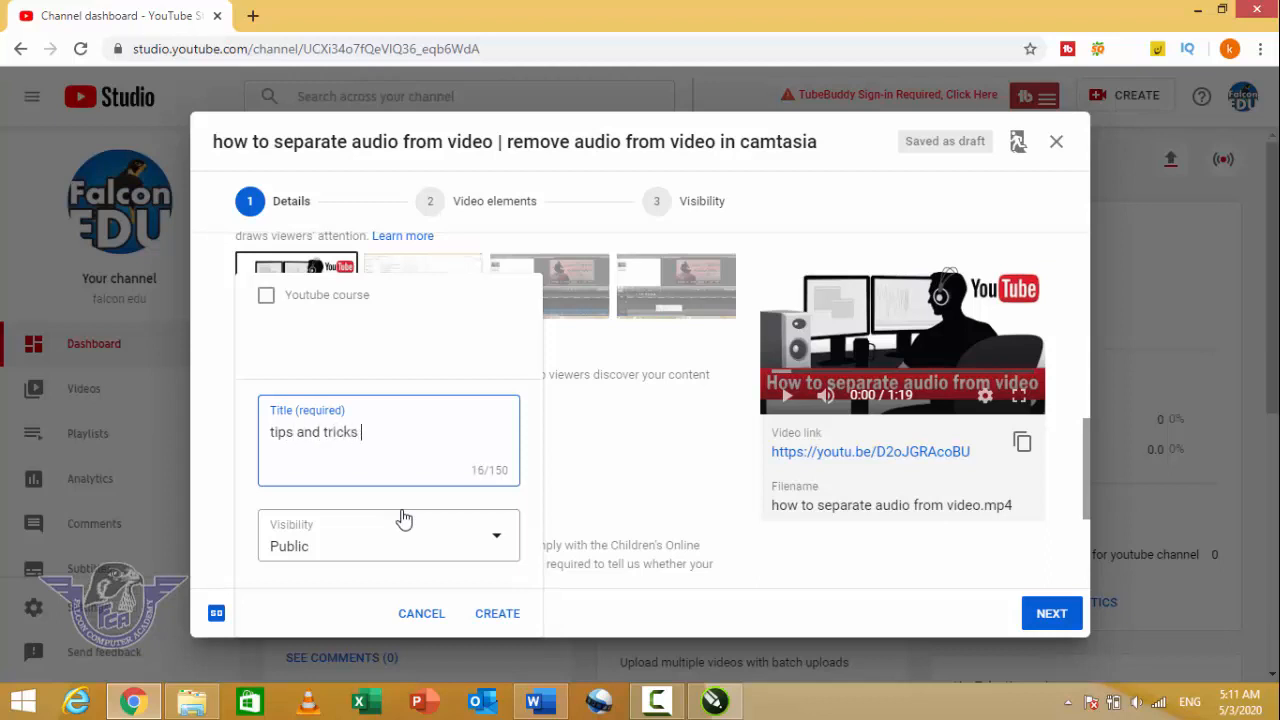
pyautogui.write('for youtube chann')
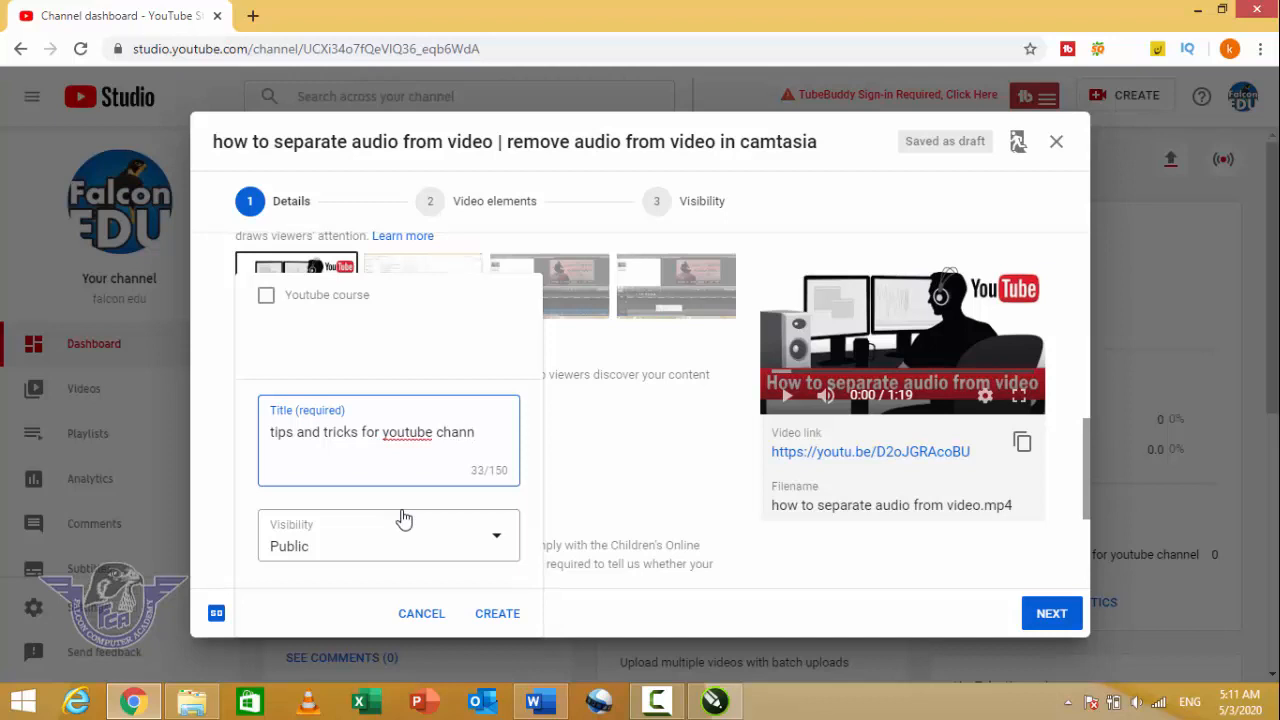
pyautogui.write('el')
pyautogui.click(497, 616)
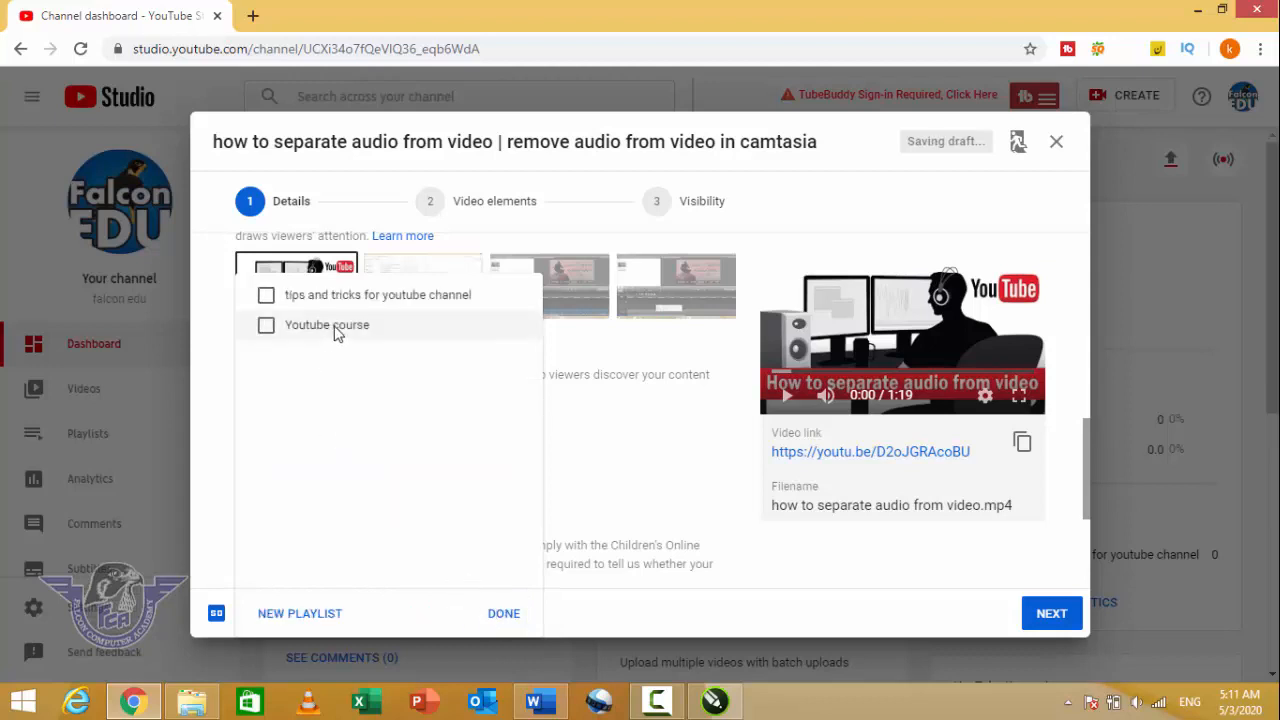
# Add the video to the "tips and tricks for youtube channel" playlist and confirm the selection
pyautogui.click(268, 299)
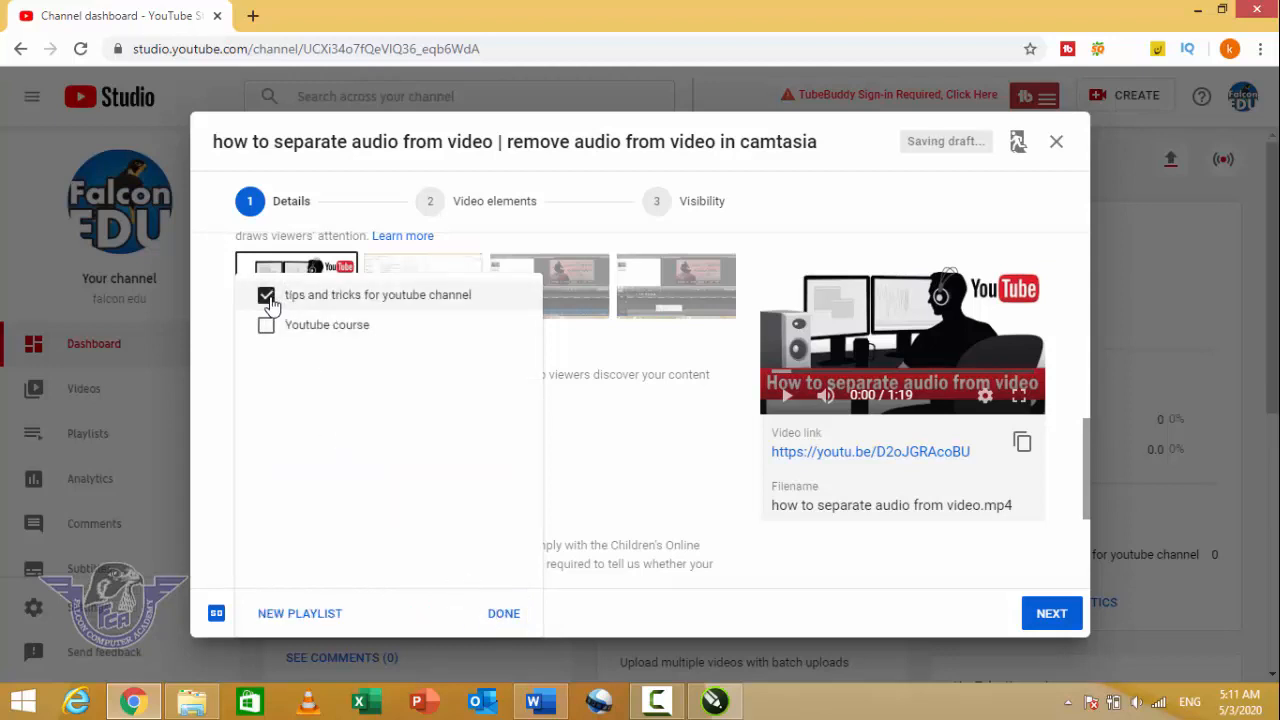
pyautogui.click(269, 300)
pyautogui.click(268, 299)
pyautogui.click(504, 614)
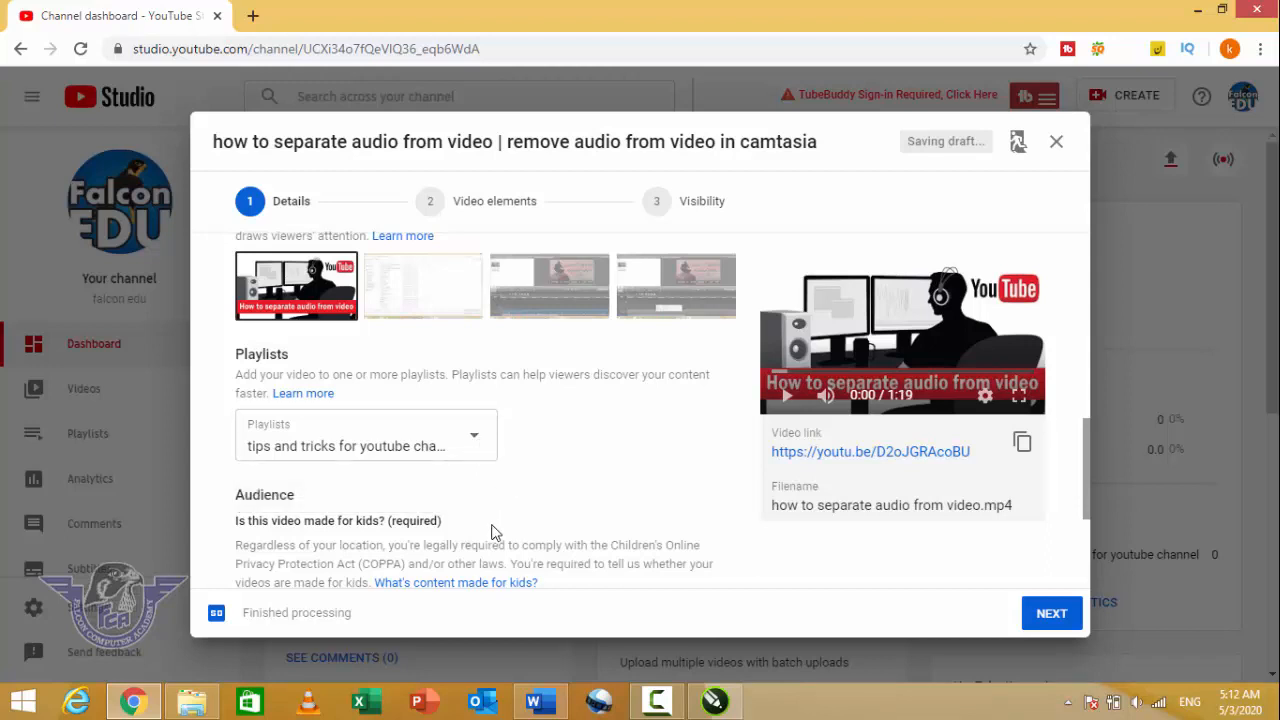
# Expand the additional video options and add "falcon edu" as the first tag
pyautogui.scroll(-2, 490, 535)
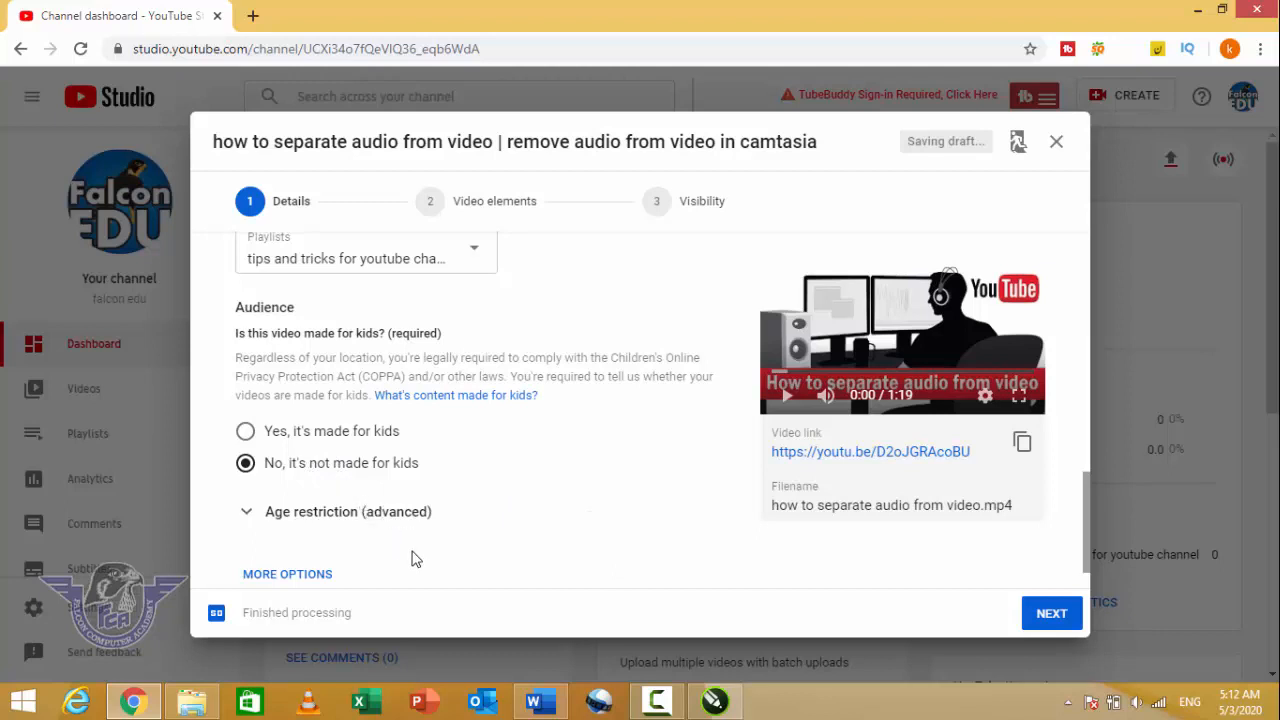
pyautogui.scroll(-1, 418, 562)
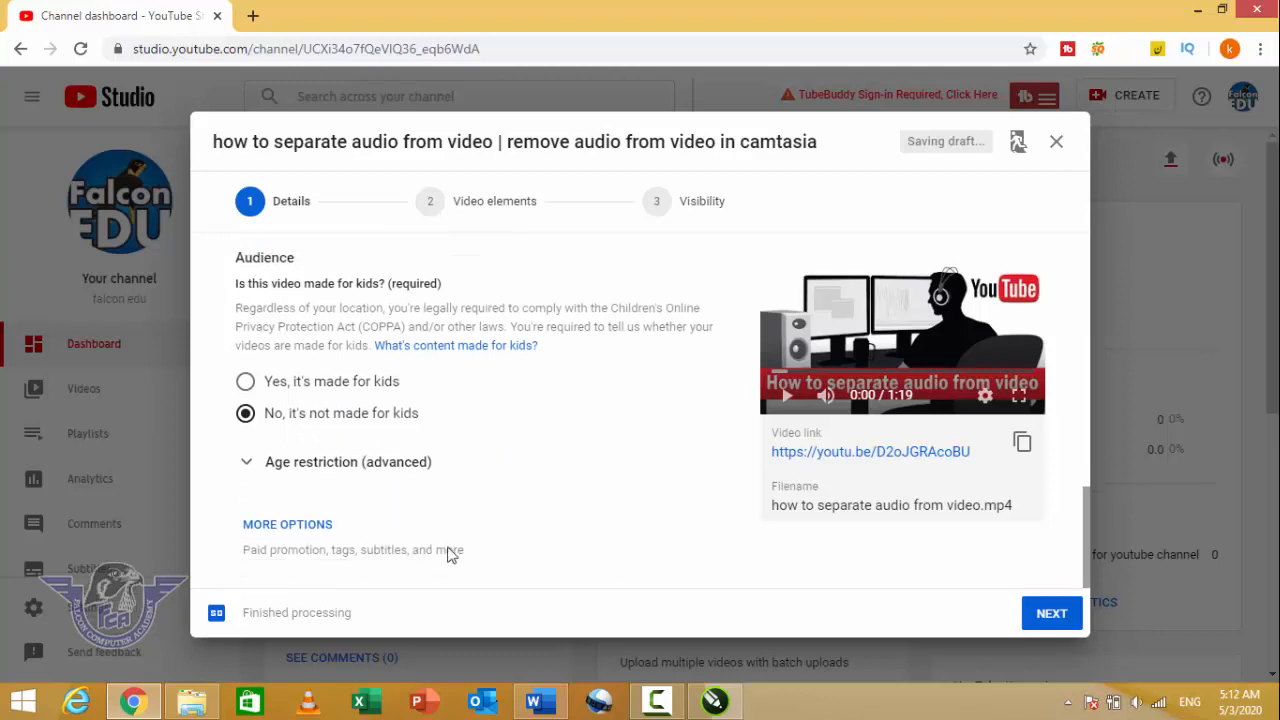
pyautogui.click(308, 530)
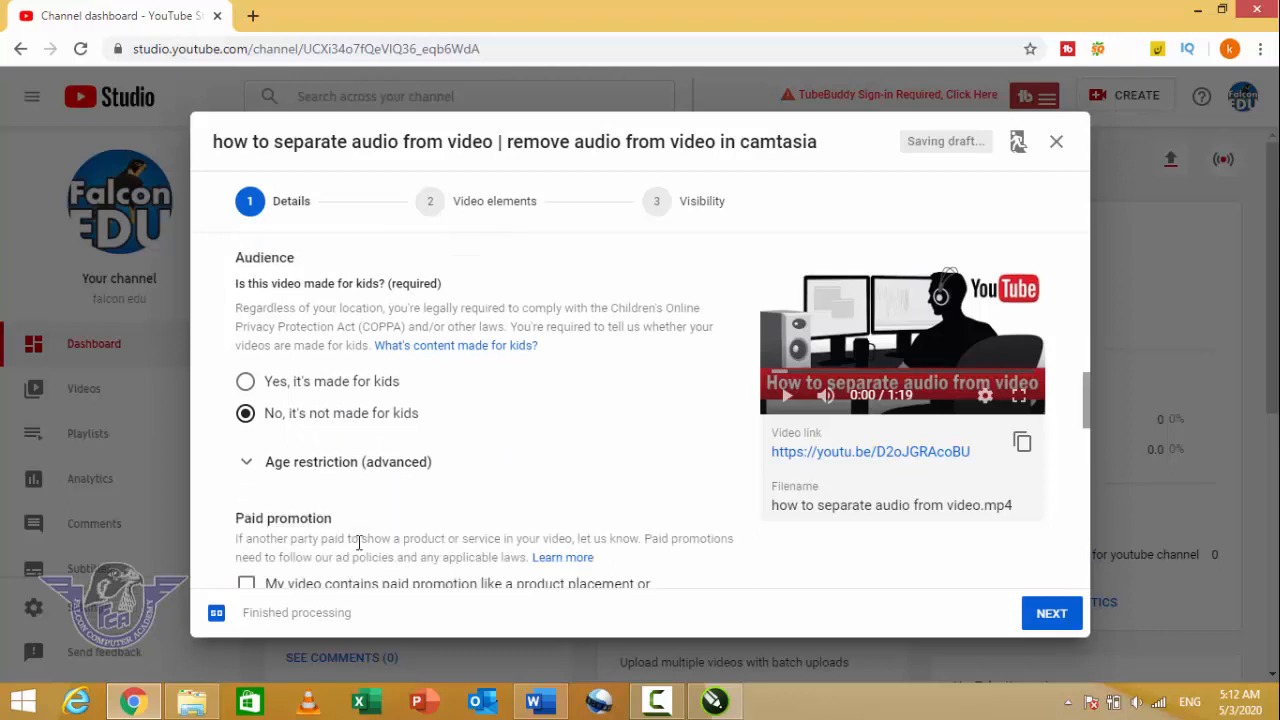
pyautogui.scroll(-3, 358, 543)
pyautogui.click(340, 487)
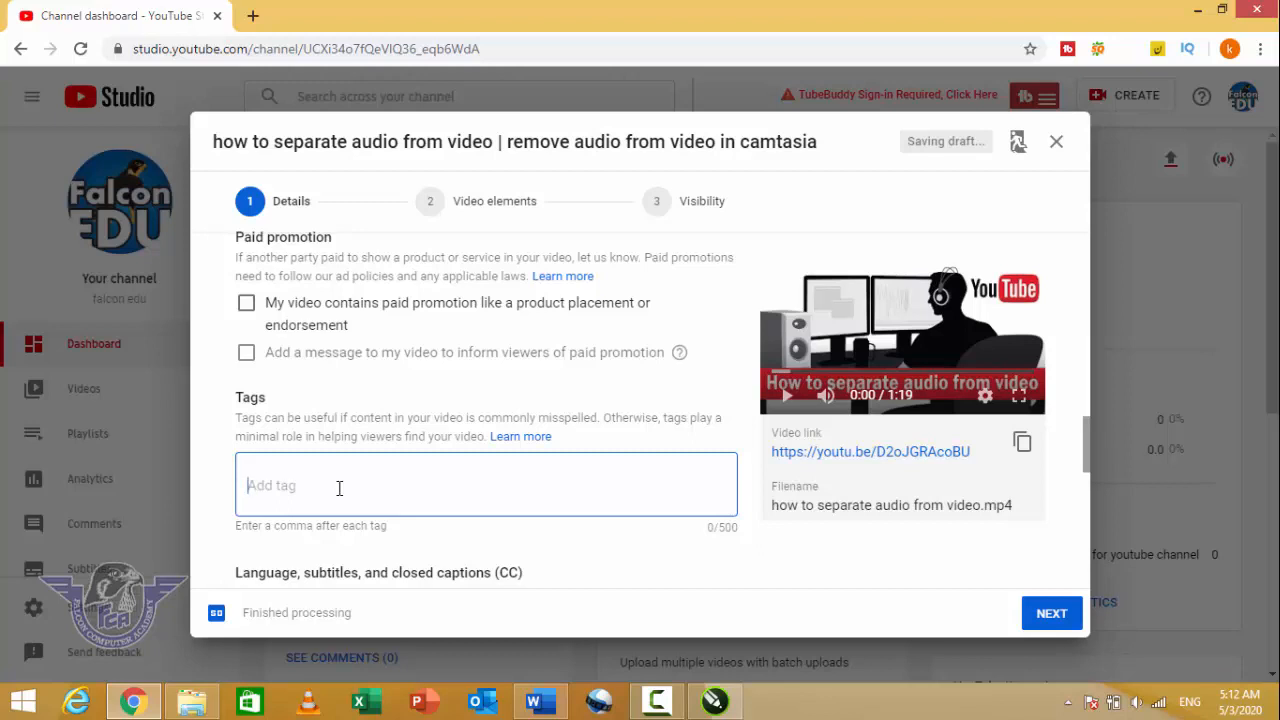
pyautogui.write('falcon edu')
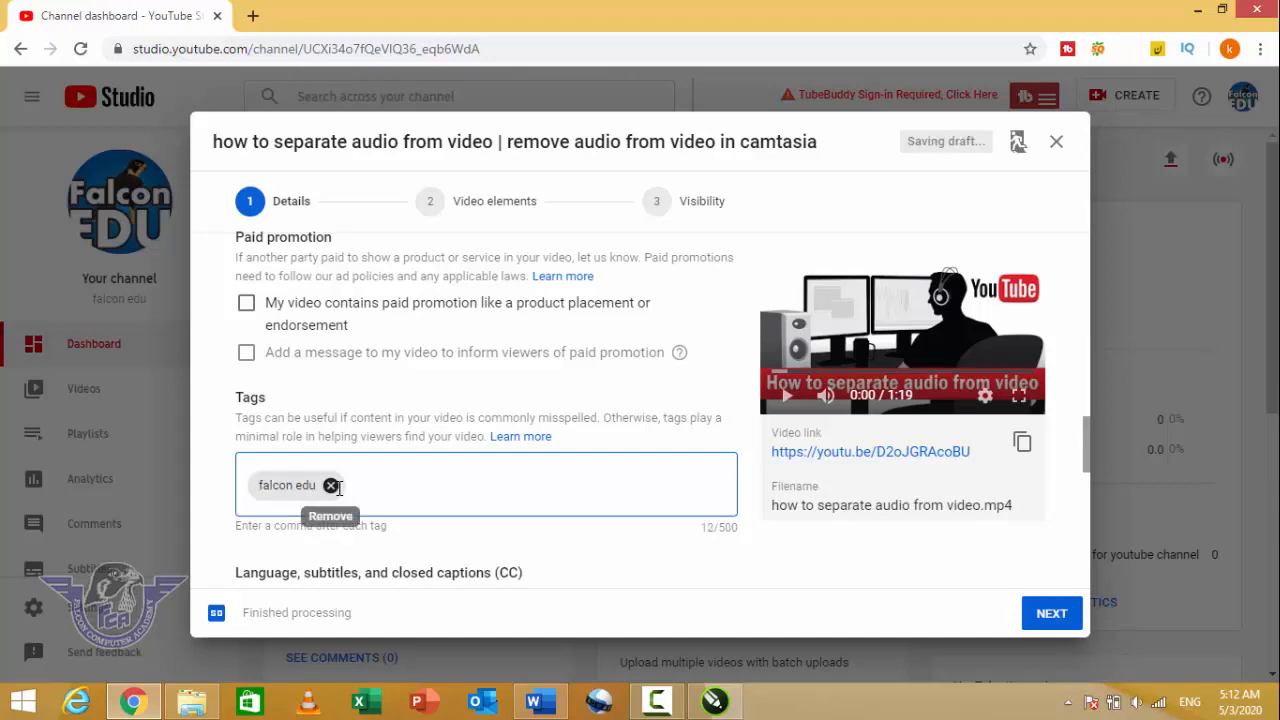
# Switch to the Word document and copy the comma-separated keyword paragraph below the title line
pyautogui.click(534, 700)
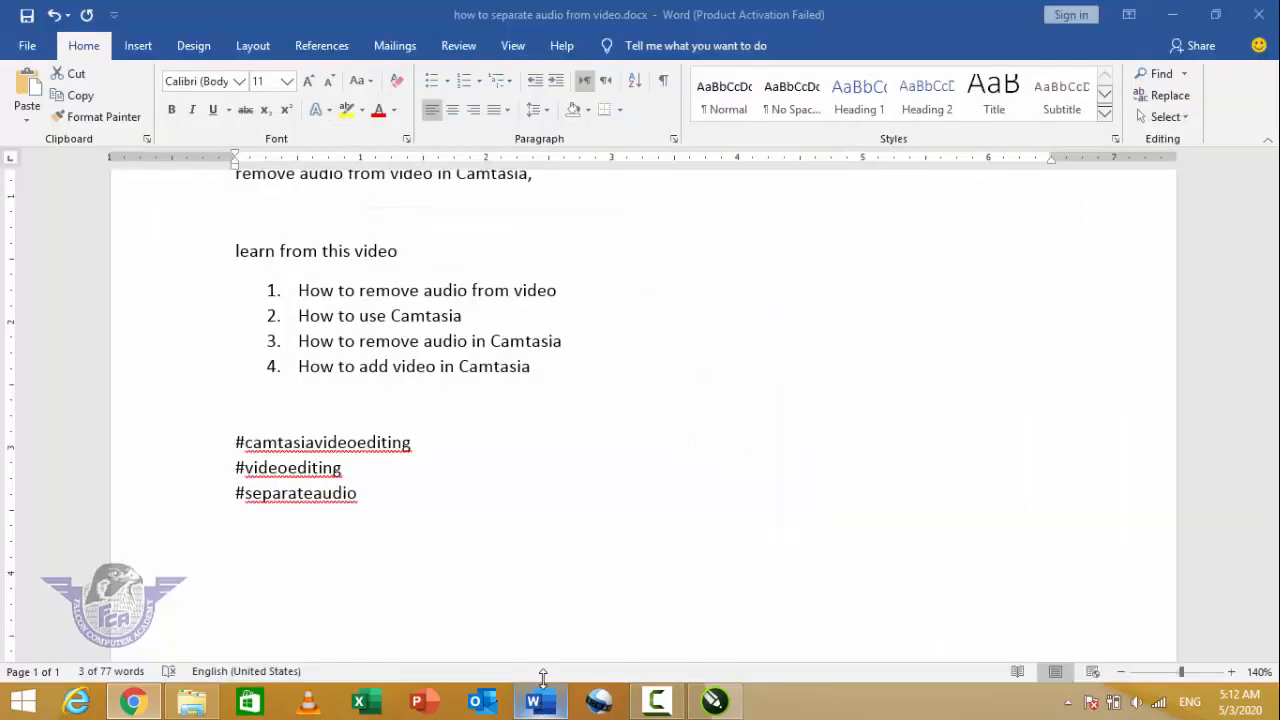
pyautogui.scroll(3, 450, 461)
pyautogui.moveTo(540, 362); pyautogui.dragTo(237, 311)
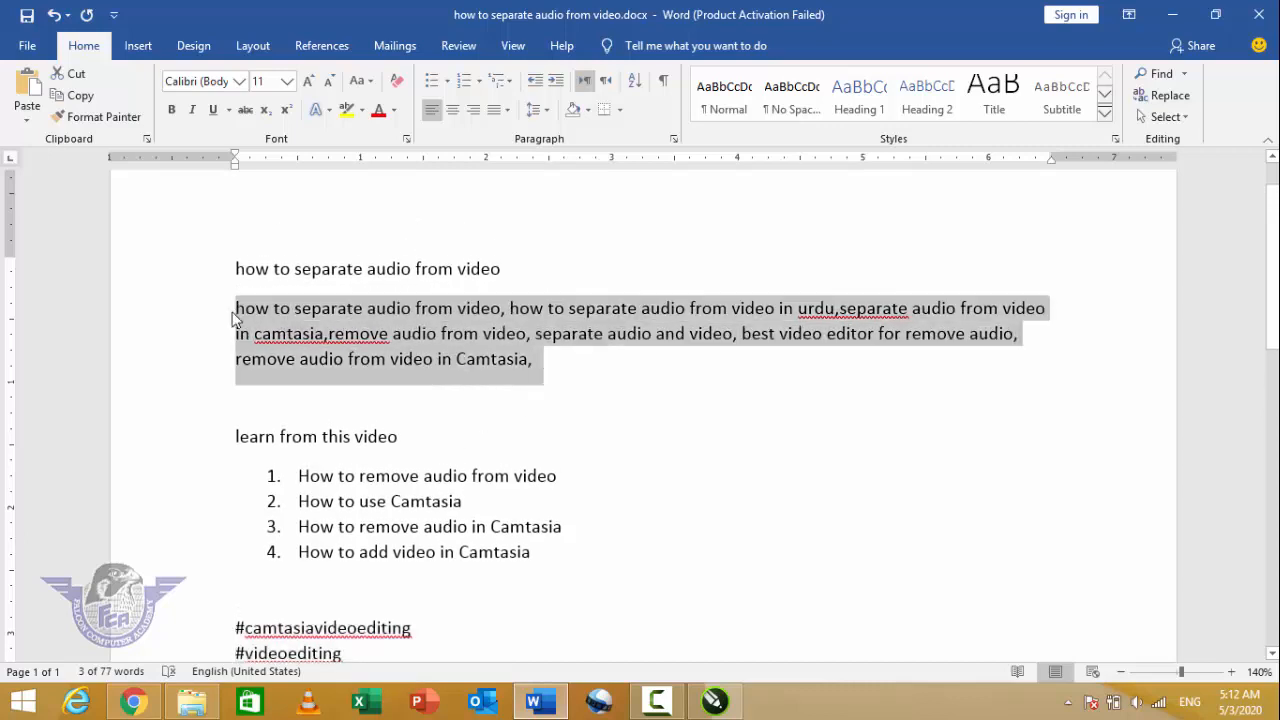
pyautogui.rightClick(293, 340)
pyautogui.click(318, 360)
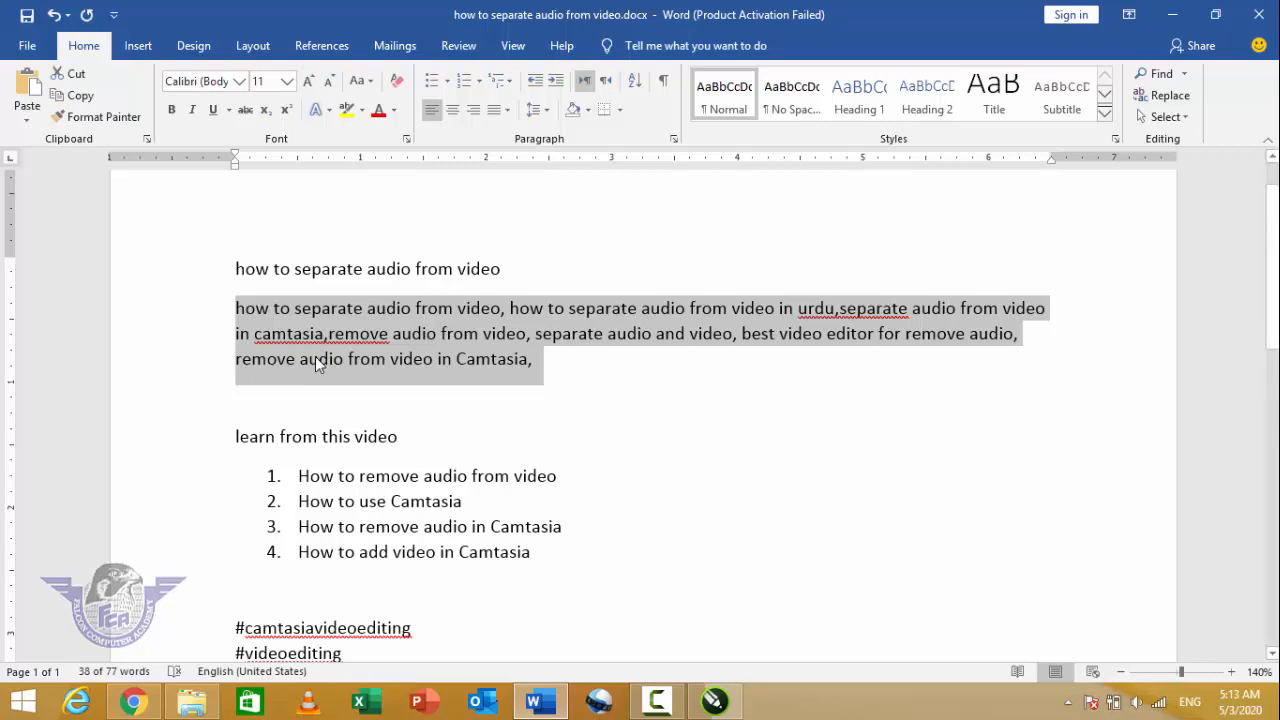
pyautogui.click(574, 391)
pyautogui.moveTo(534, 360); pyautogui.dragTo(236, 305)
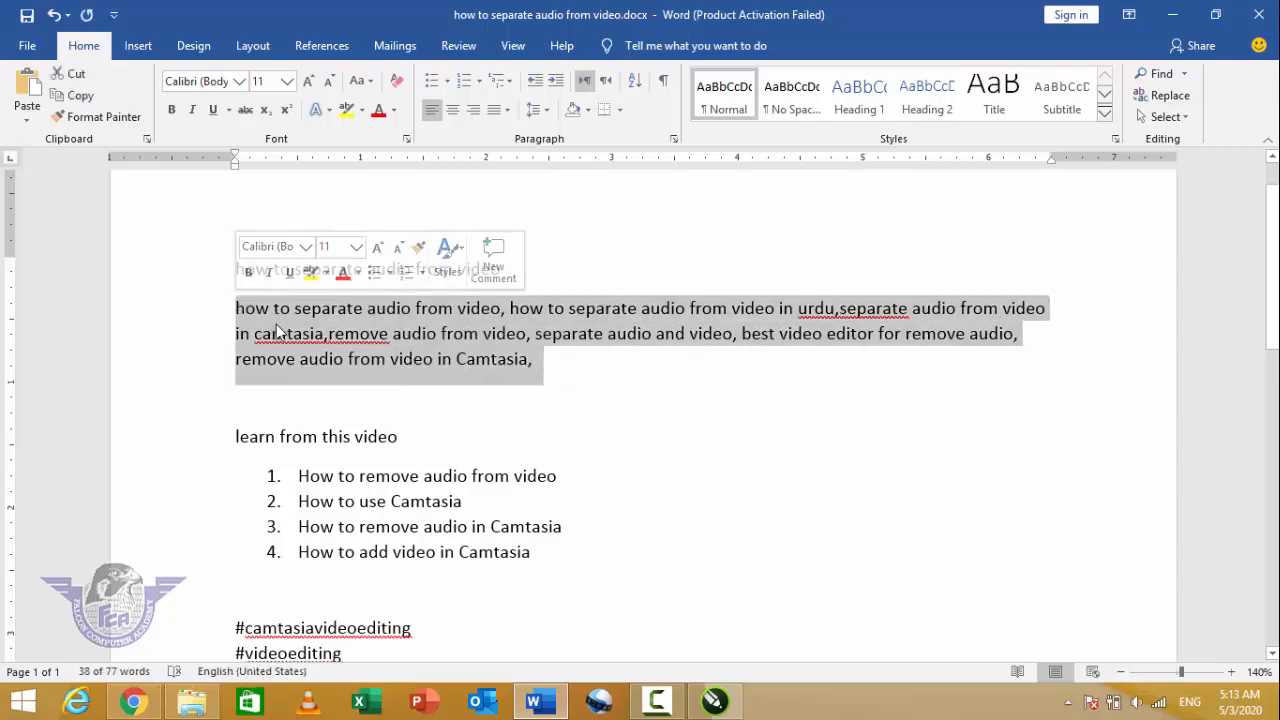
pyautogui.rightClick(278, 320)
pyautogui.click(318, 350)
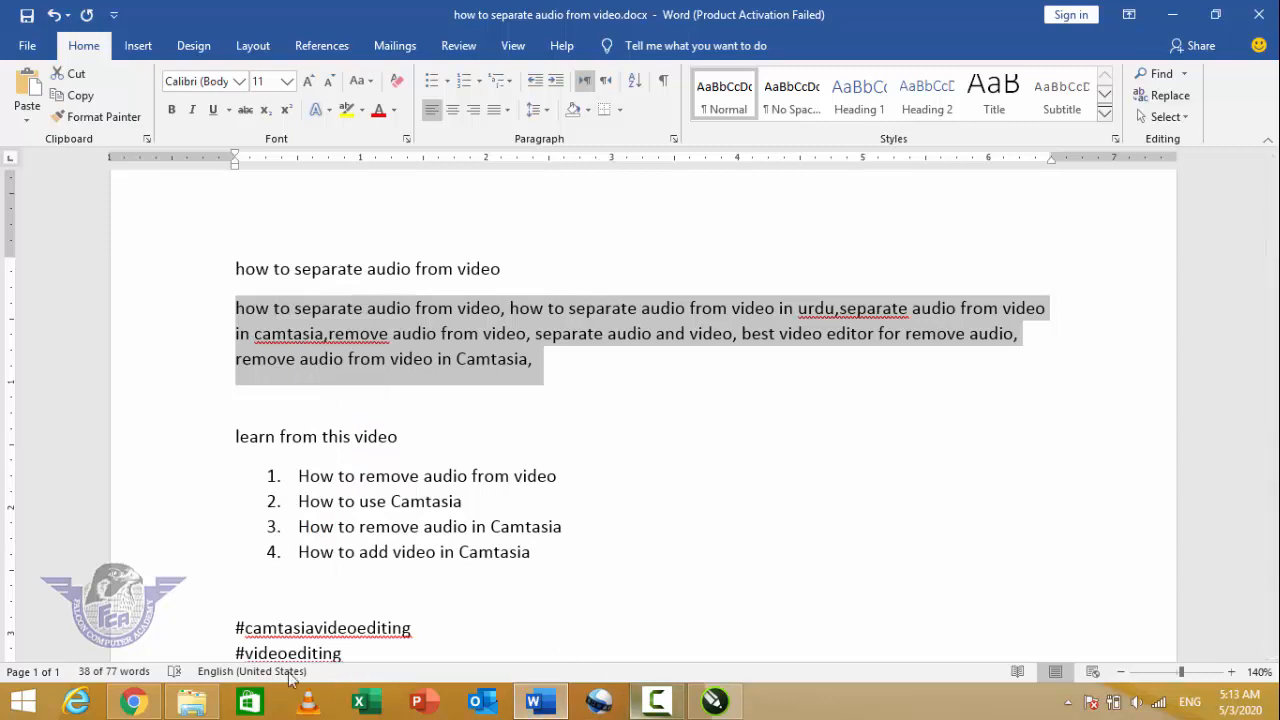
# Back in Chrome, paste the copied keywords as tags after "falcon edu"
pyautogui.click(133, 701)
pyautogui.click(434, 490)
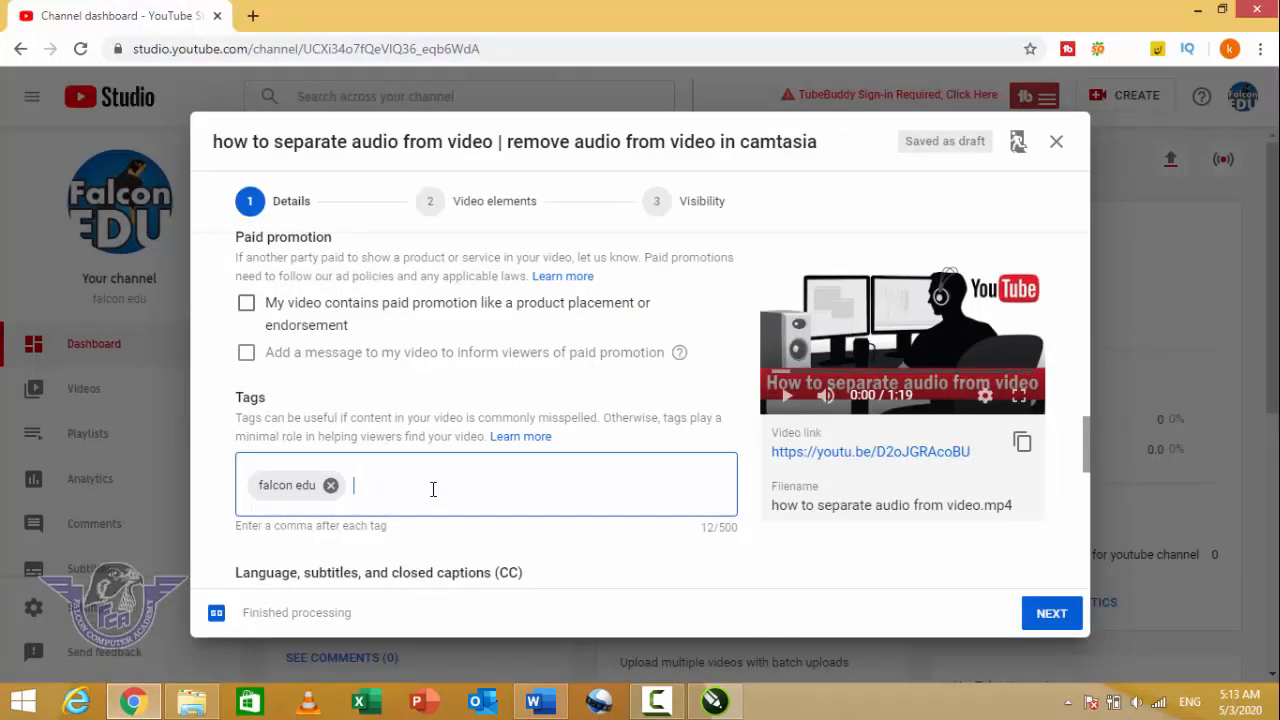
pyautogui.hotkey('ctrl', 'v')
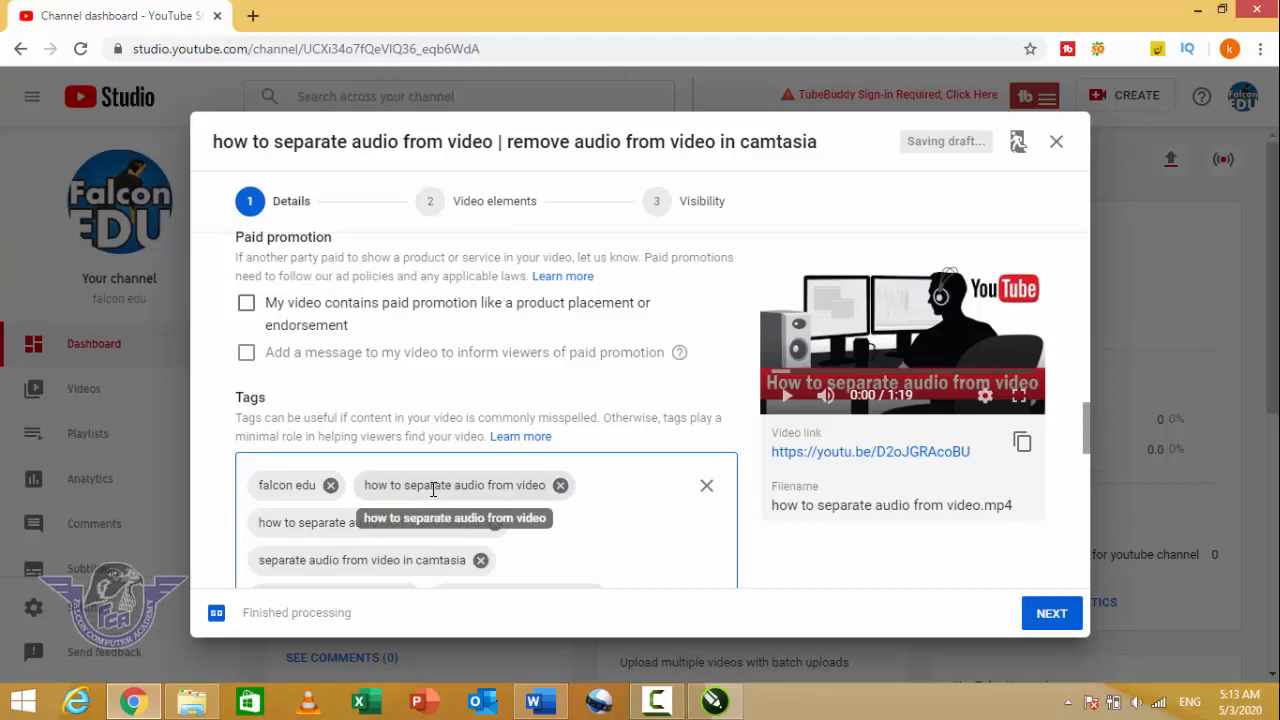
pyautogui.scroll(-2, 430, 491)
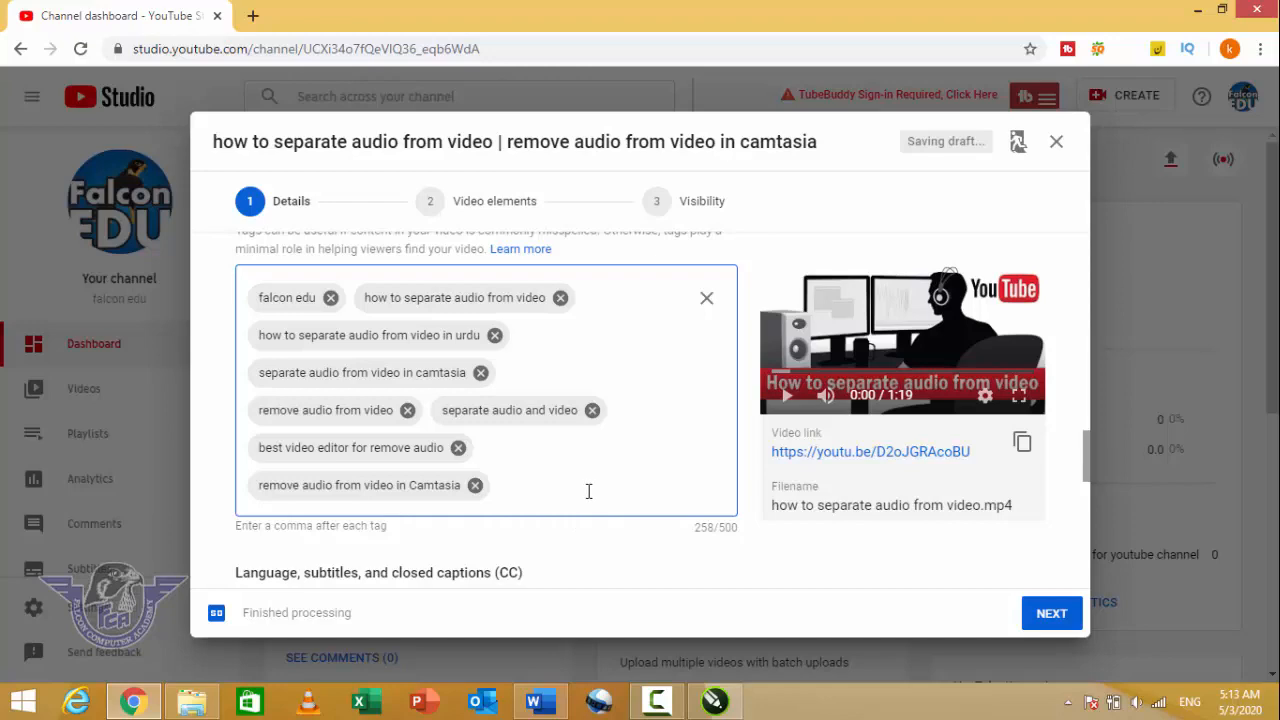
# Check the first comma-separated keyword phrase in the Word document, "how to separate audio from video", and return to Chrome
pyautogui.click(534, 700)
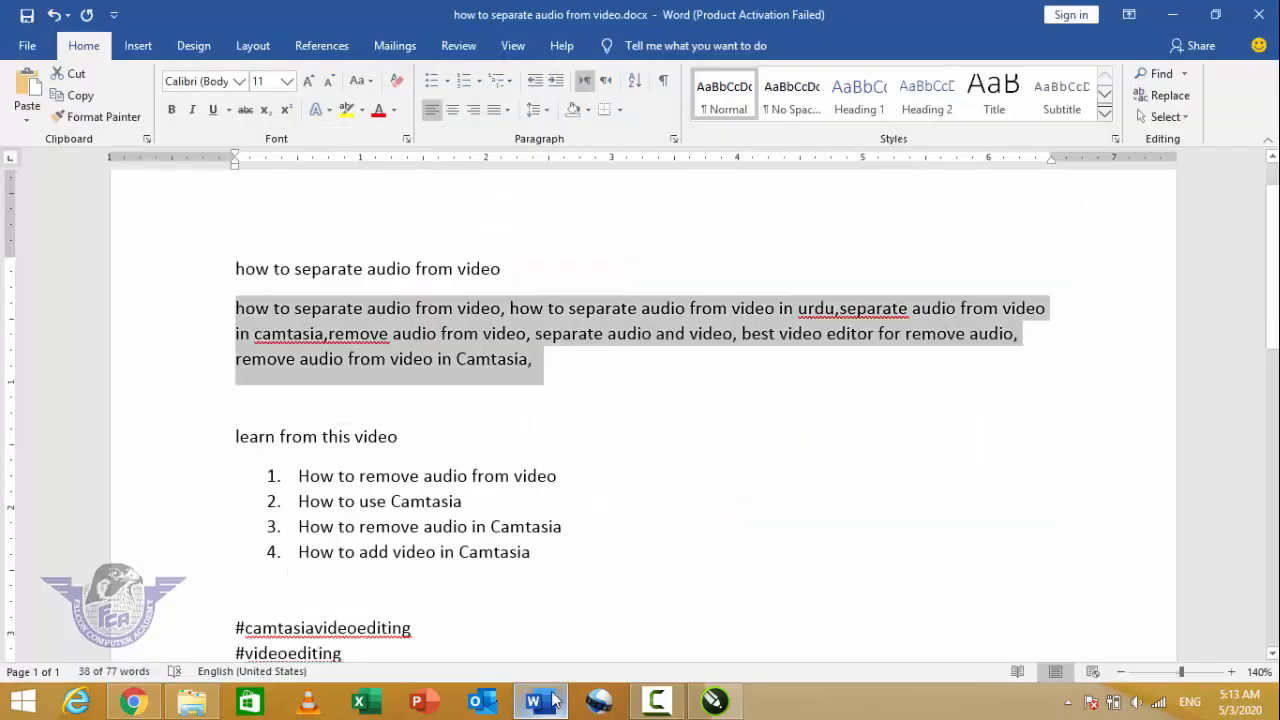
pyautogui.click(582, 436)
pyautogui.moveTo(233, 308); pyautogui.dragTo(504, 309)
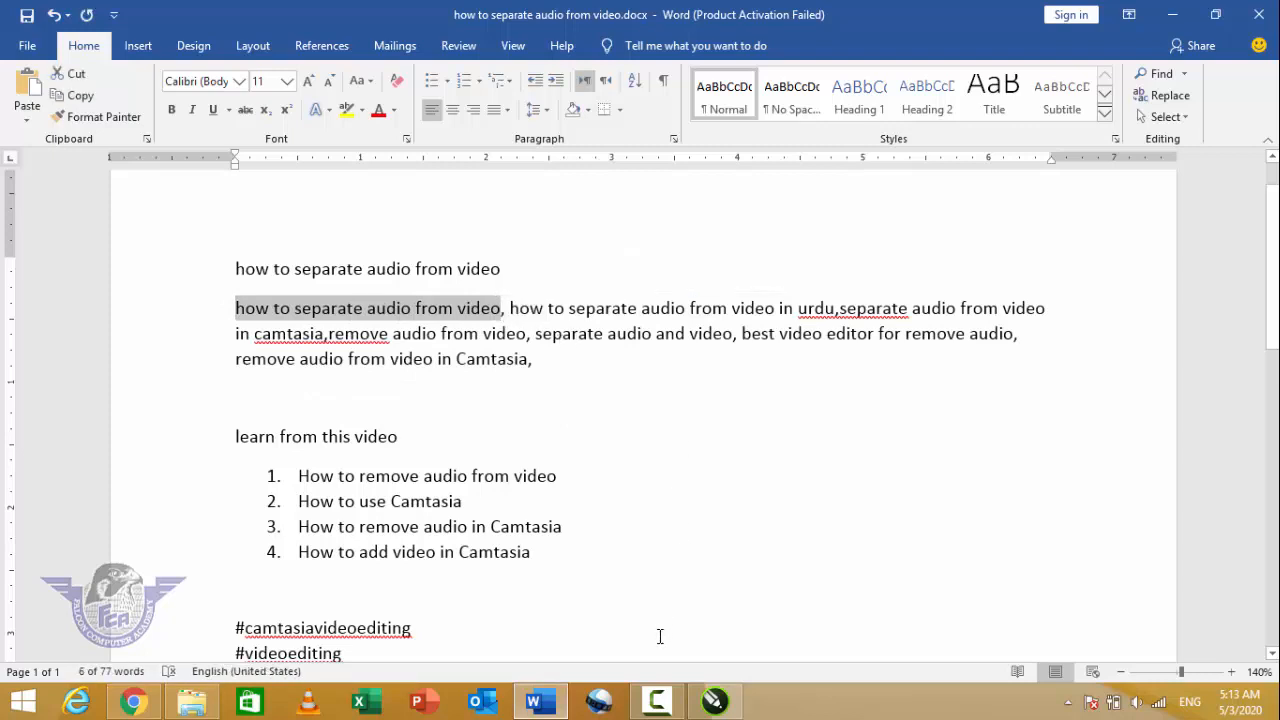
pyautogui.click(135, 703)
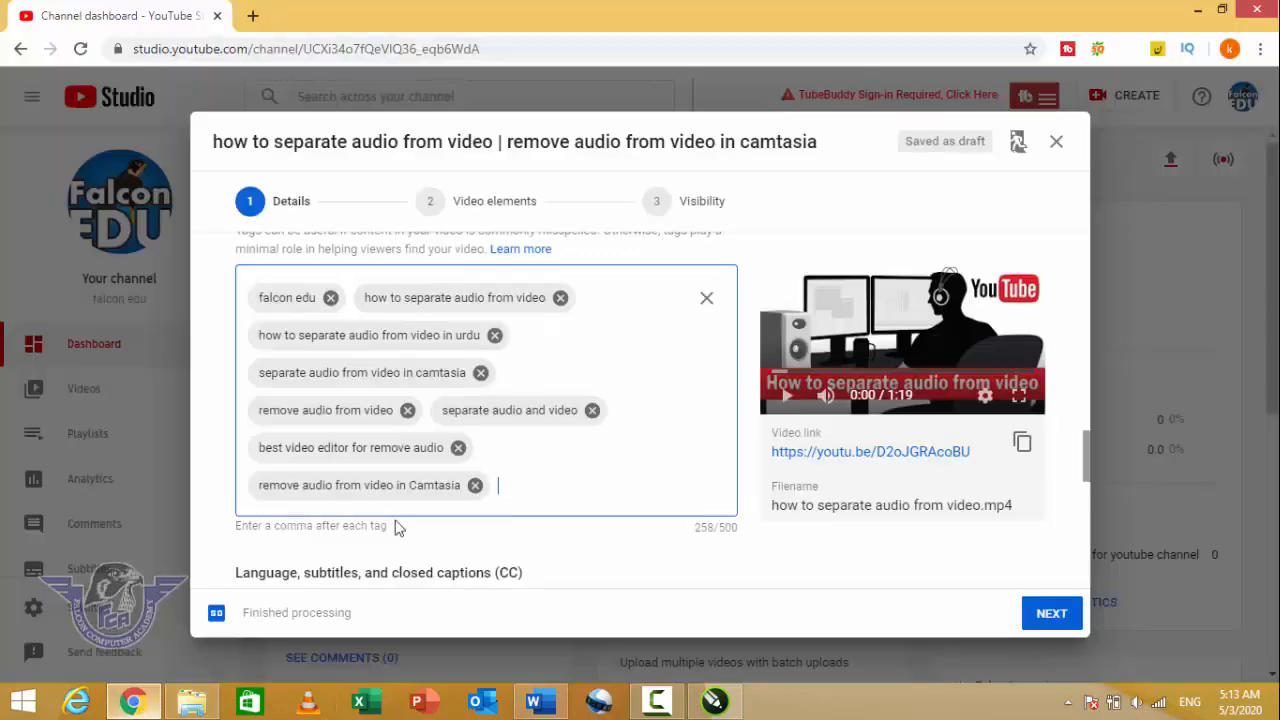
# Set the video language to Urdu
pyautogui.scroll(-3, 540, 491)
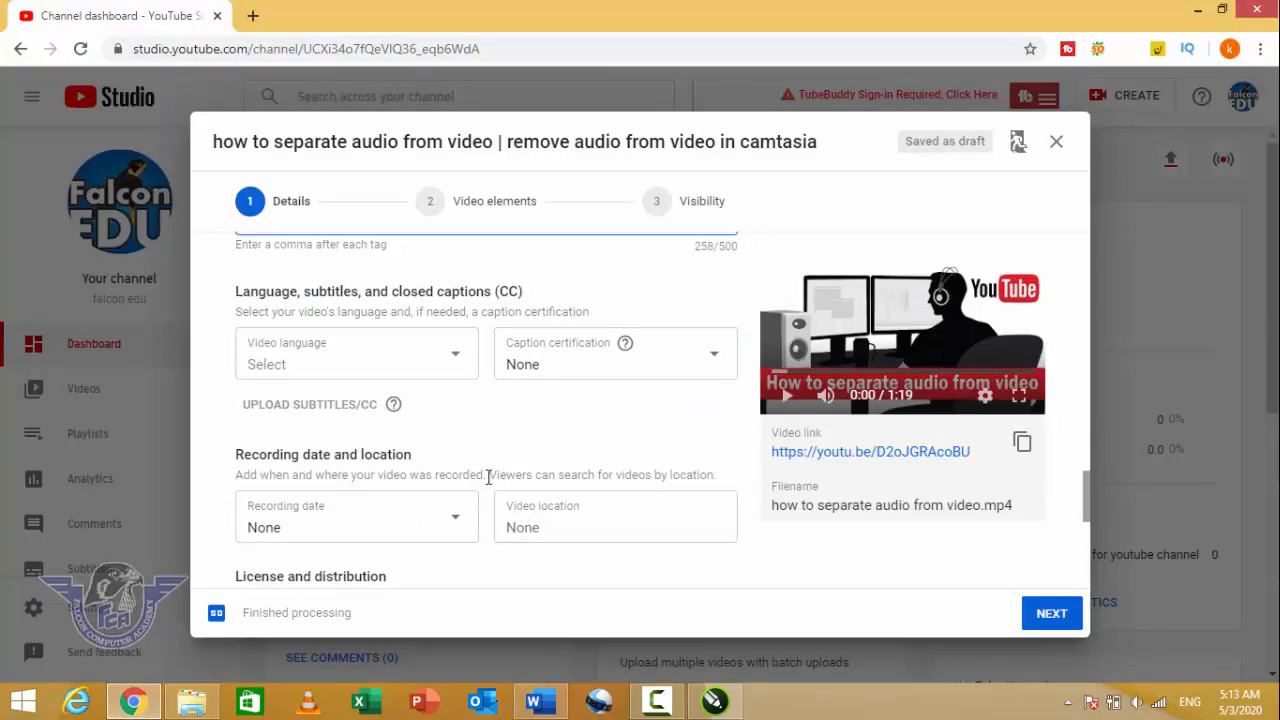
pyautogui.click(452, 364)
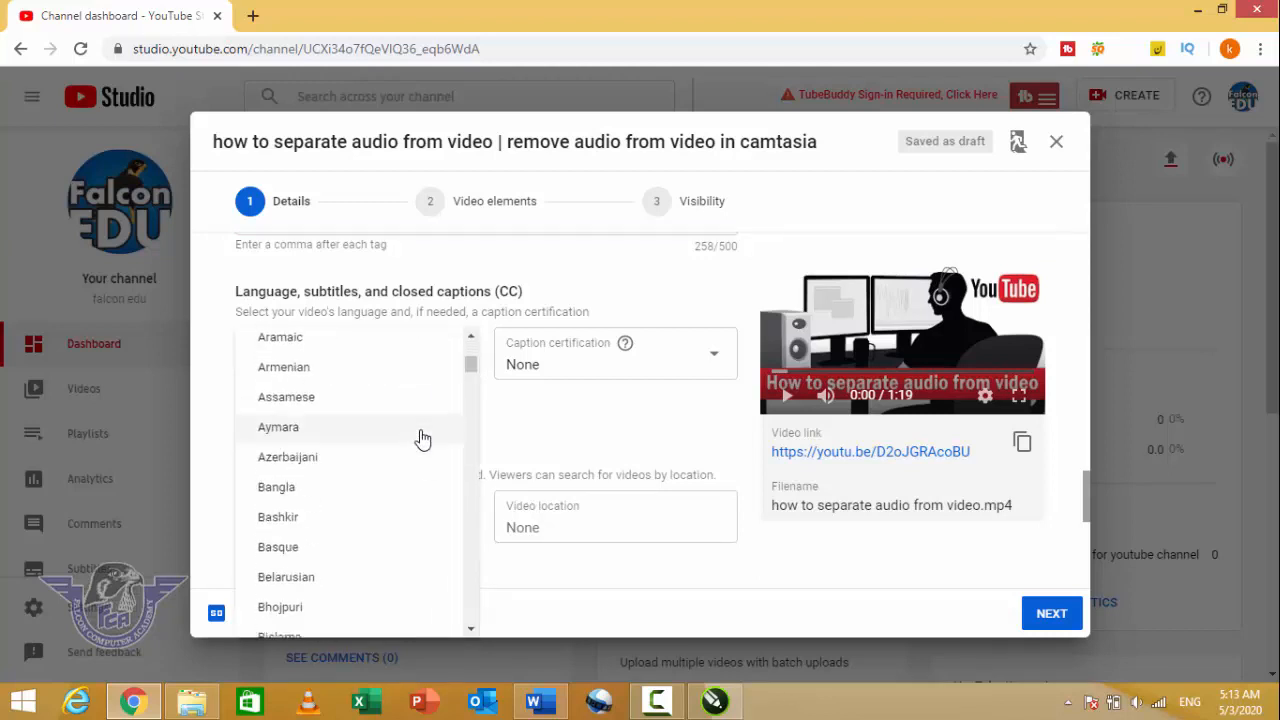
pyautogui.scroll(-10, 421, 438)
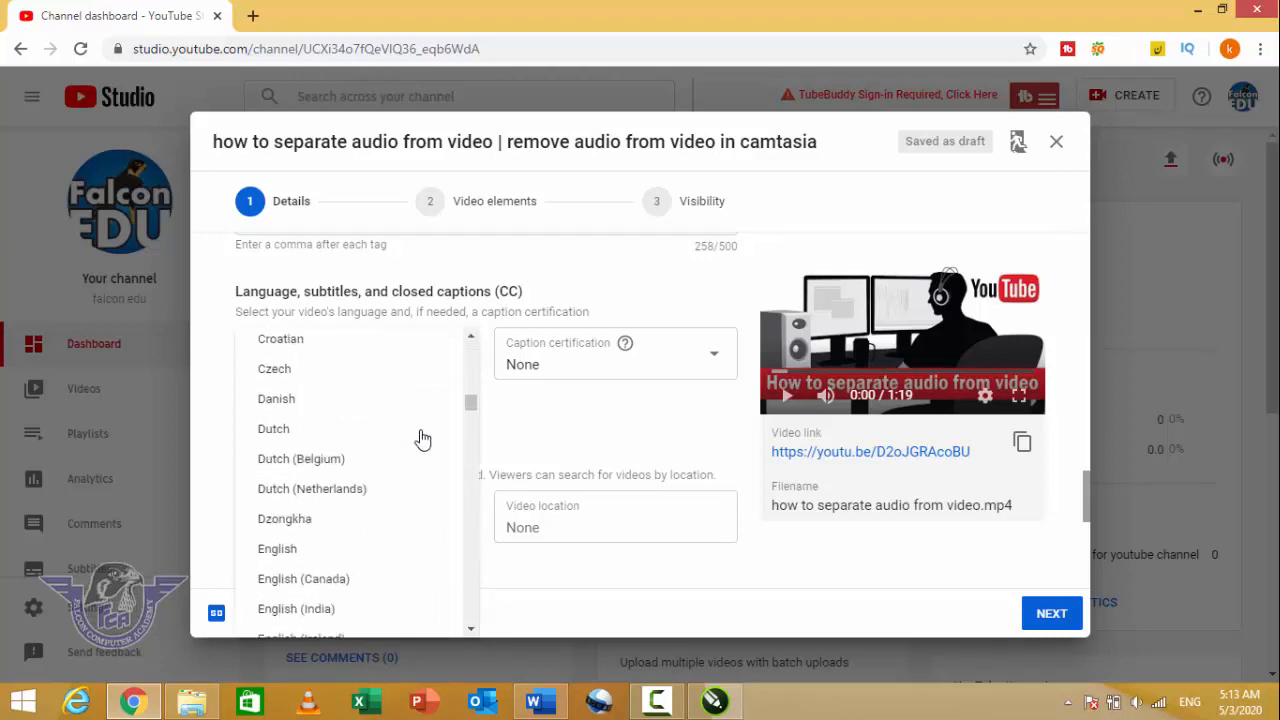
pyautogui.scroll(-10, 421, 438)
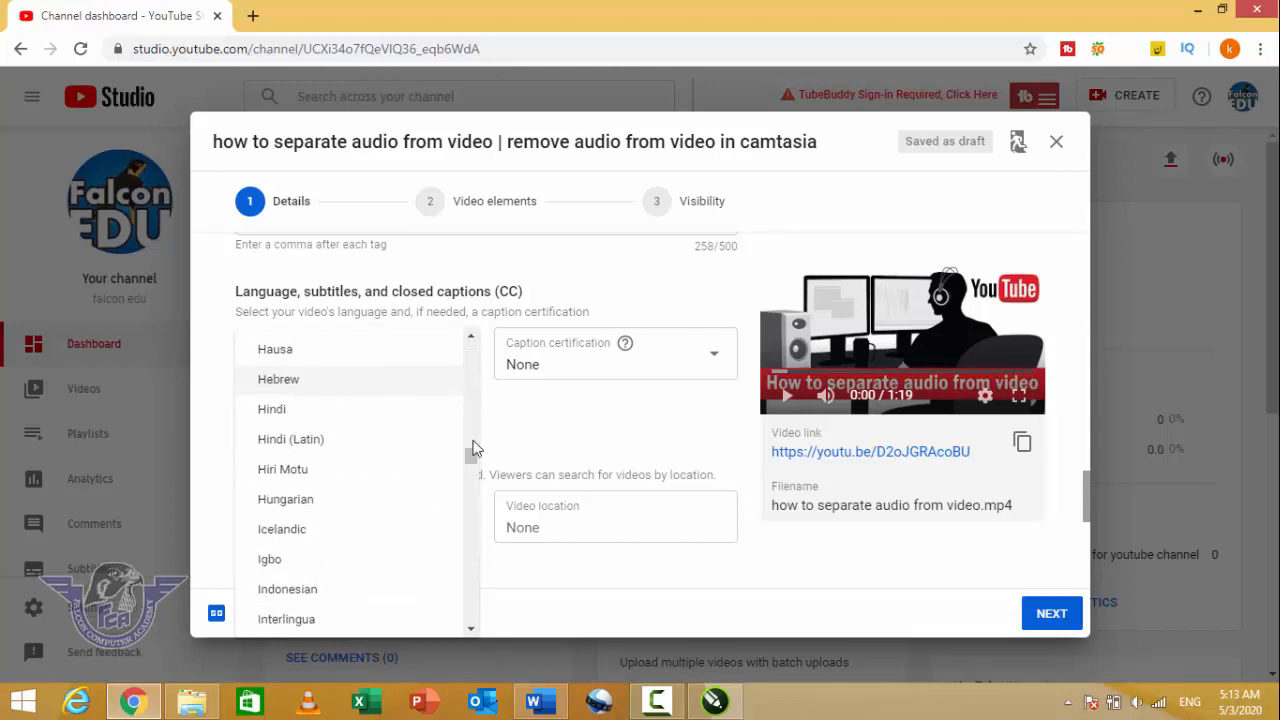
pyautogui.moveTo(471, 463); pyautogui.dragTo(476, 613)
pyautogui.scroll(2, 386, 529)
pyautogui.scroll(-3, 366, 520)
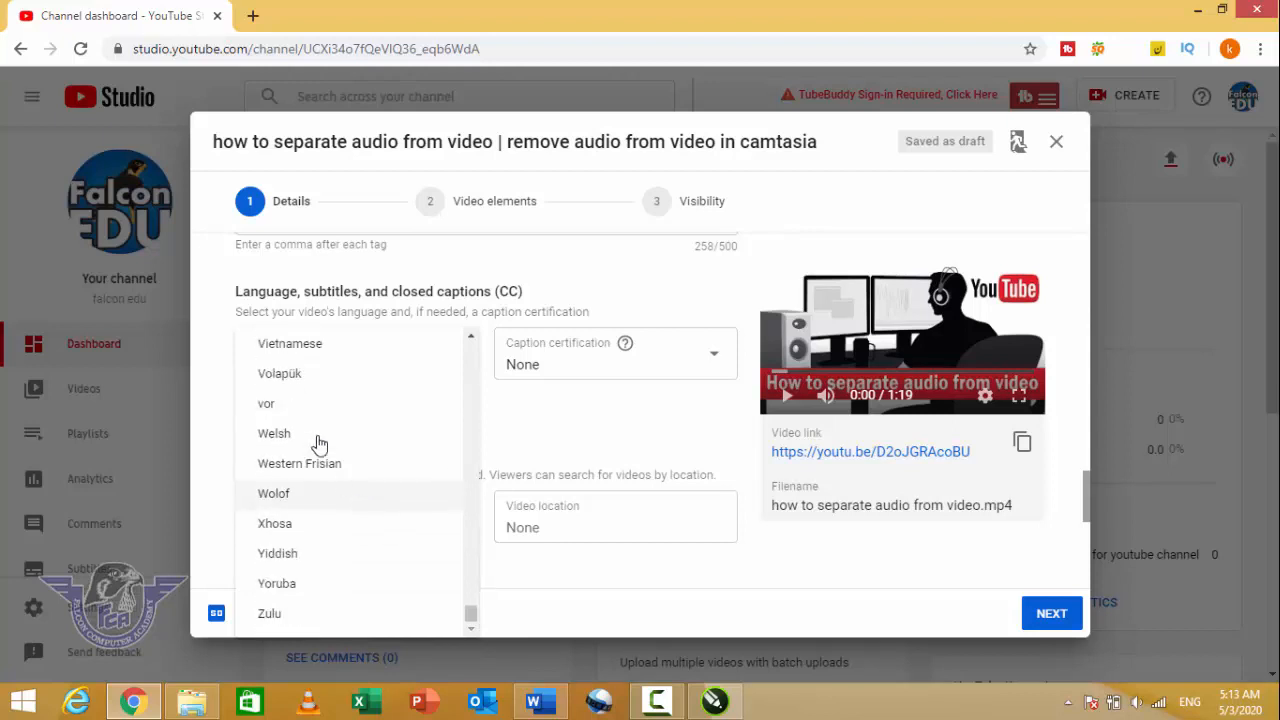
pyautogui.scroll(1, 310, 422)
pyautogui.click(297, 381)
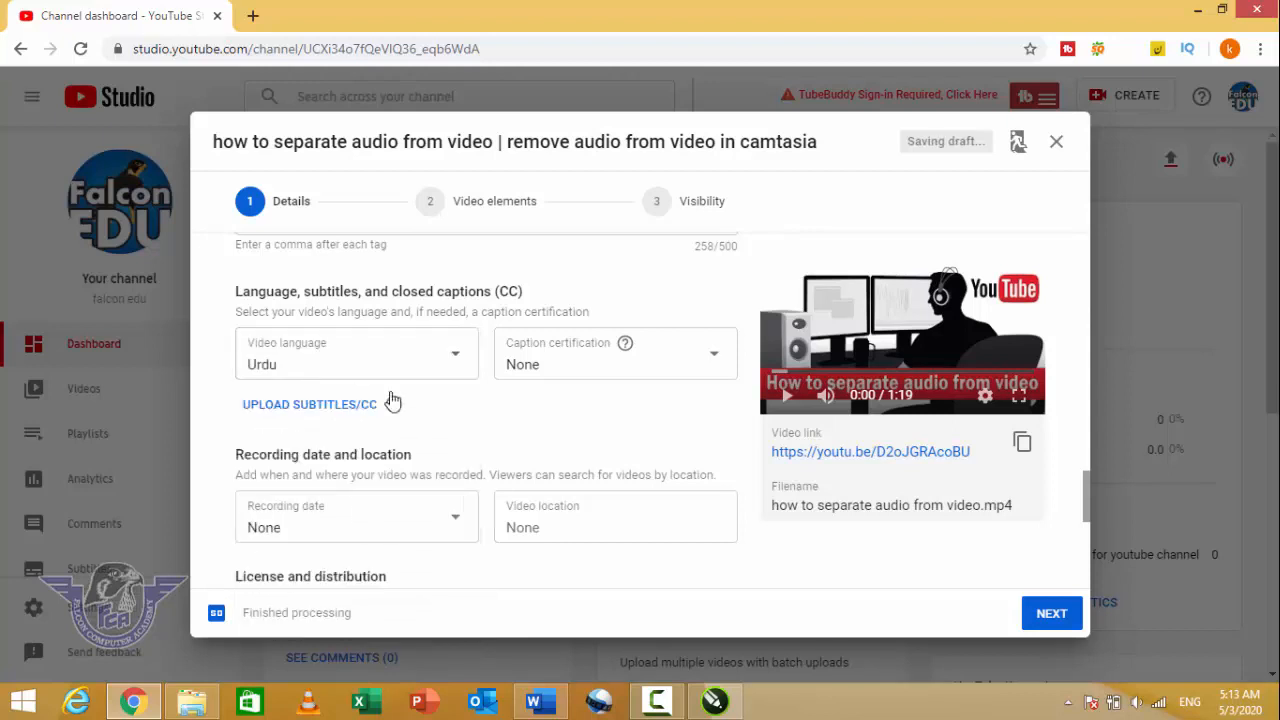
# Set the recording date to May 3, 2020 and review the license, category and comment settings
pyautogui.click(332, 537)
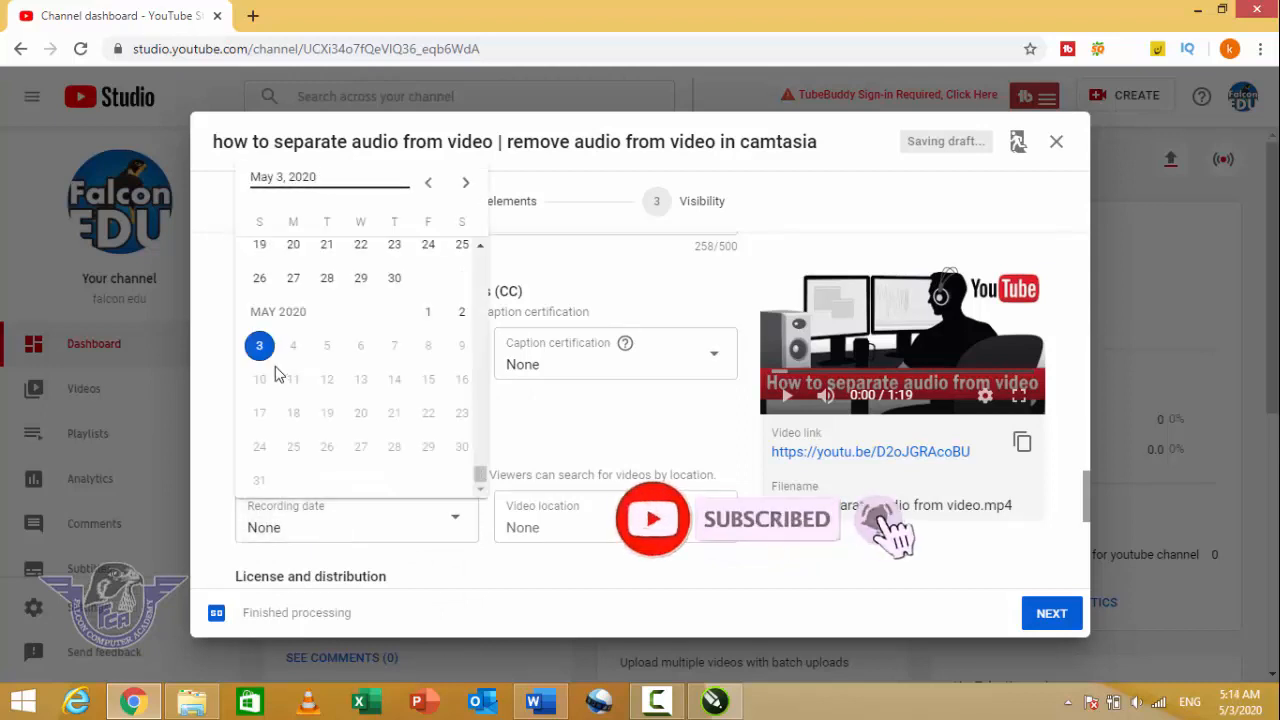
pyautogui.click(260, 347)
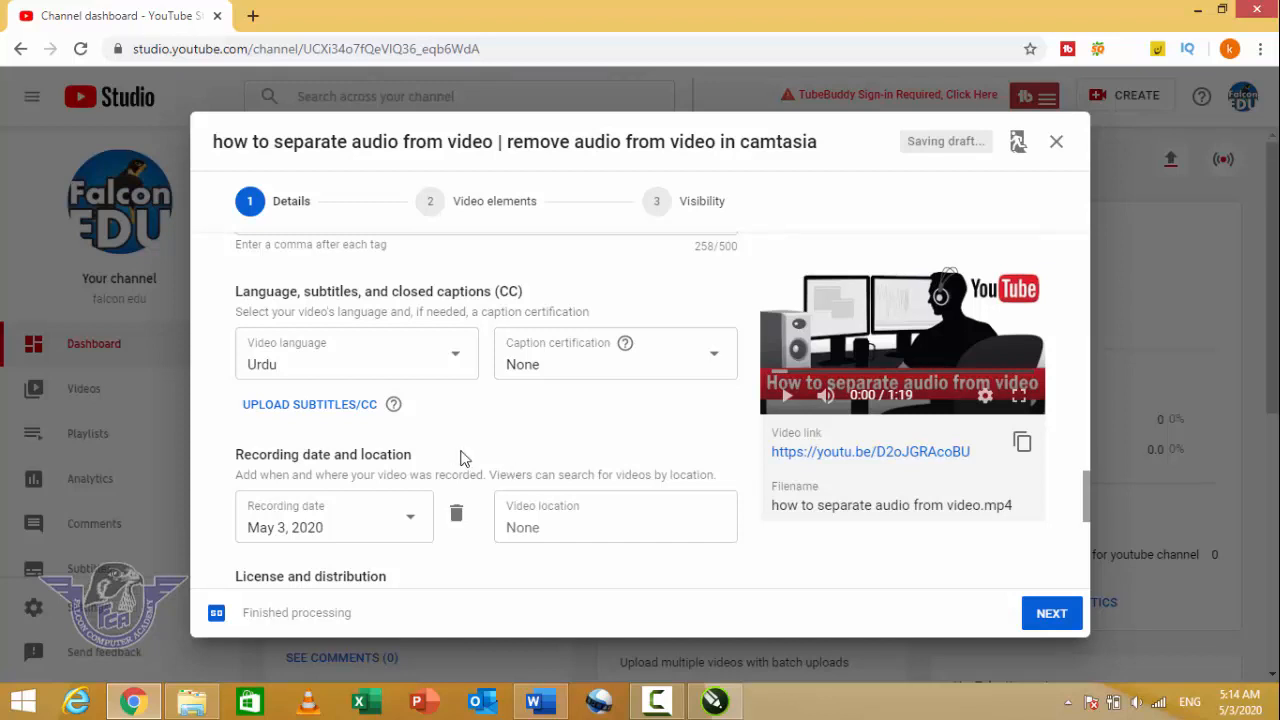
pyautogui.scroll(-2, 460, 458)
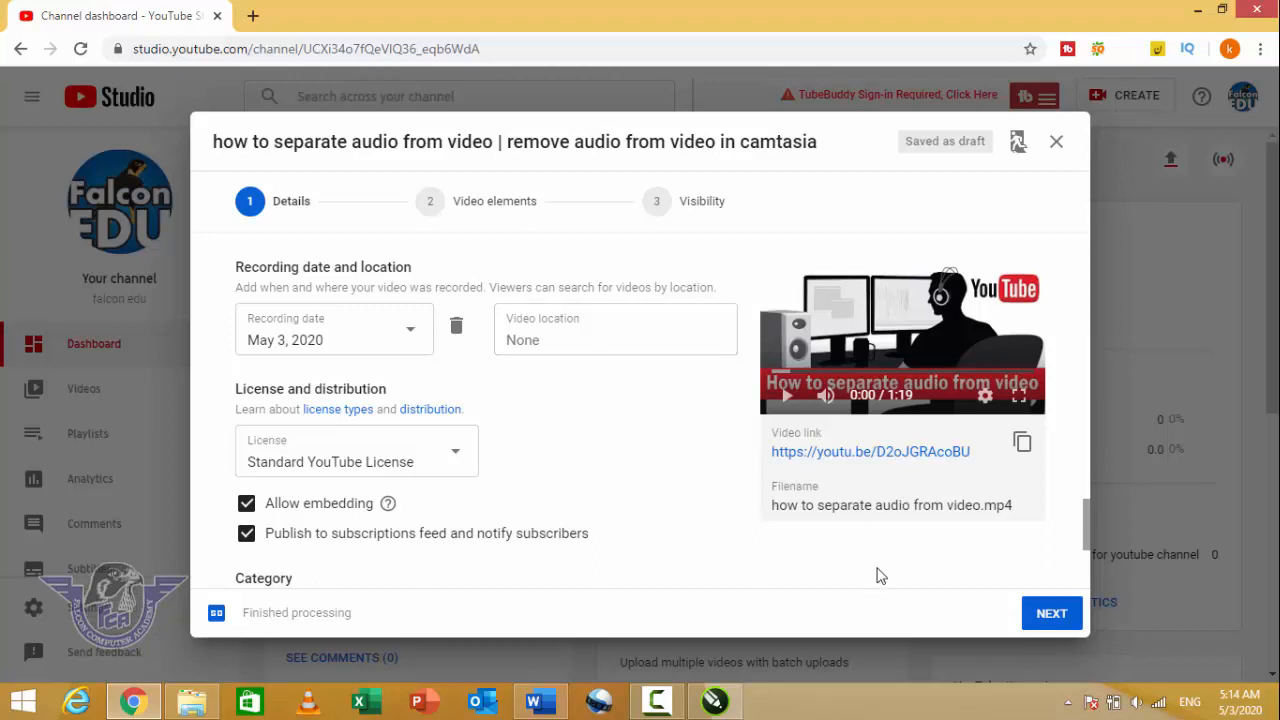
pyautogui.scroll(-3, 670, 562)
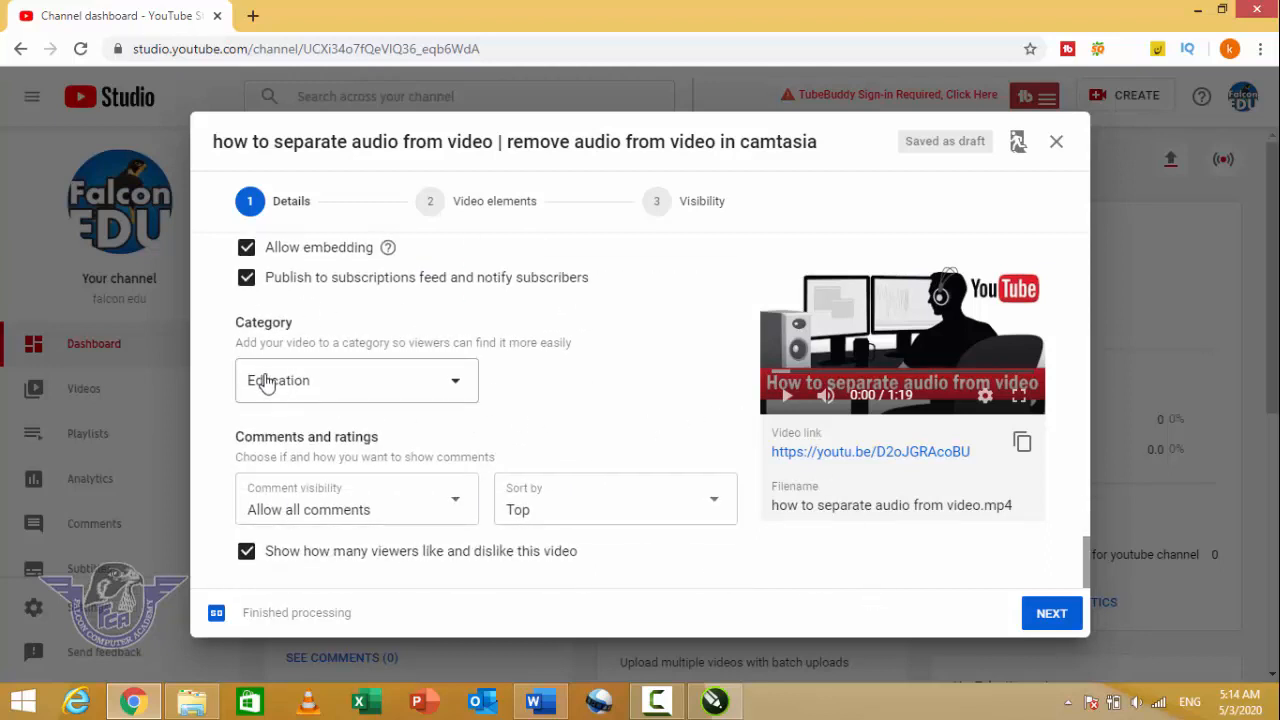
# Choose Education as the video category and proceed to the video elements stage
pyautogui.click(455, 386)
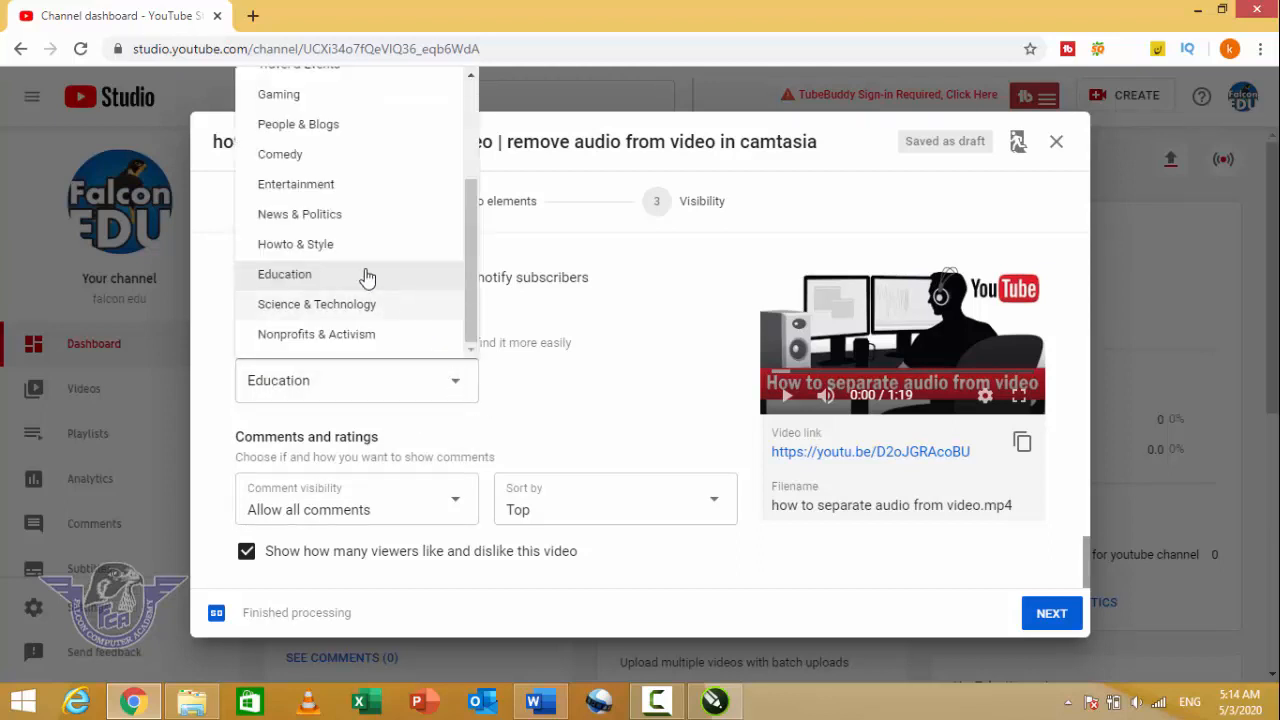
pyautogui.click(300, 282)
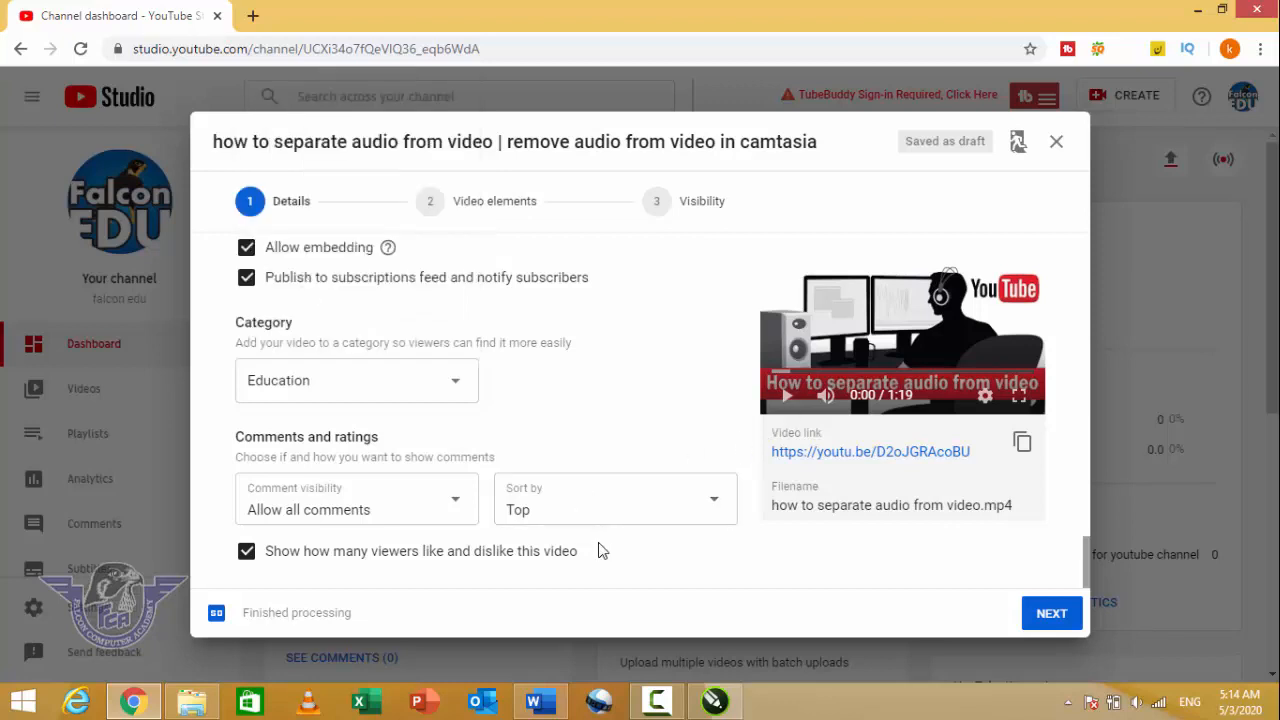
pyautogui.click(1049, 616)
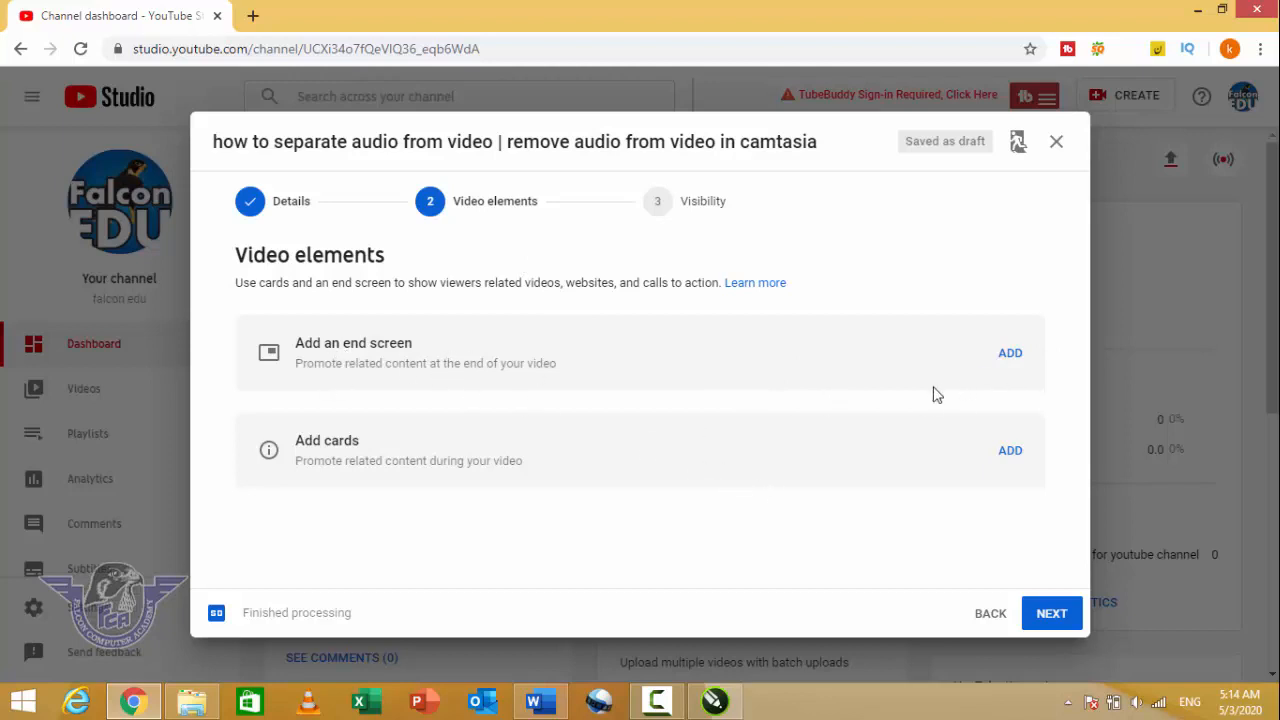
# Add an end screen with one video and one subscribe element along the top, featuring the specific video "How to make thumbnails for youtube channel", and save it
pyautogui.click(1012, 355)
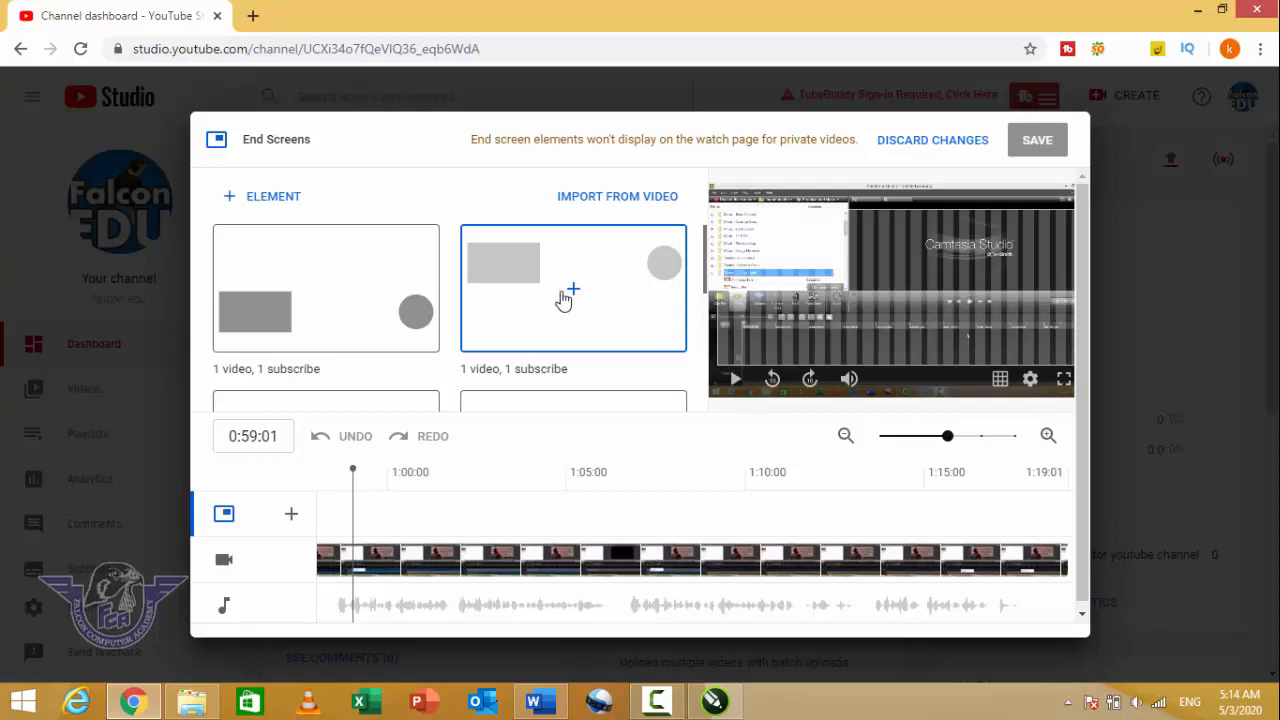
pyautogui.click(532, 293)
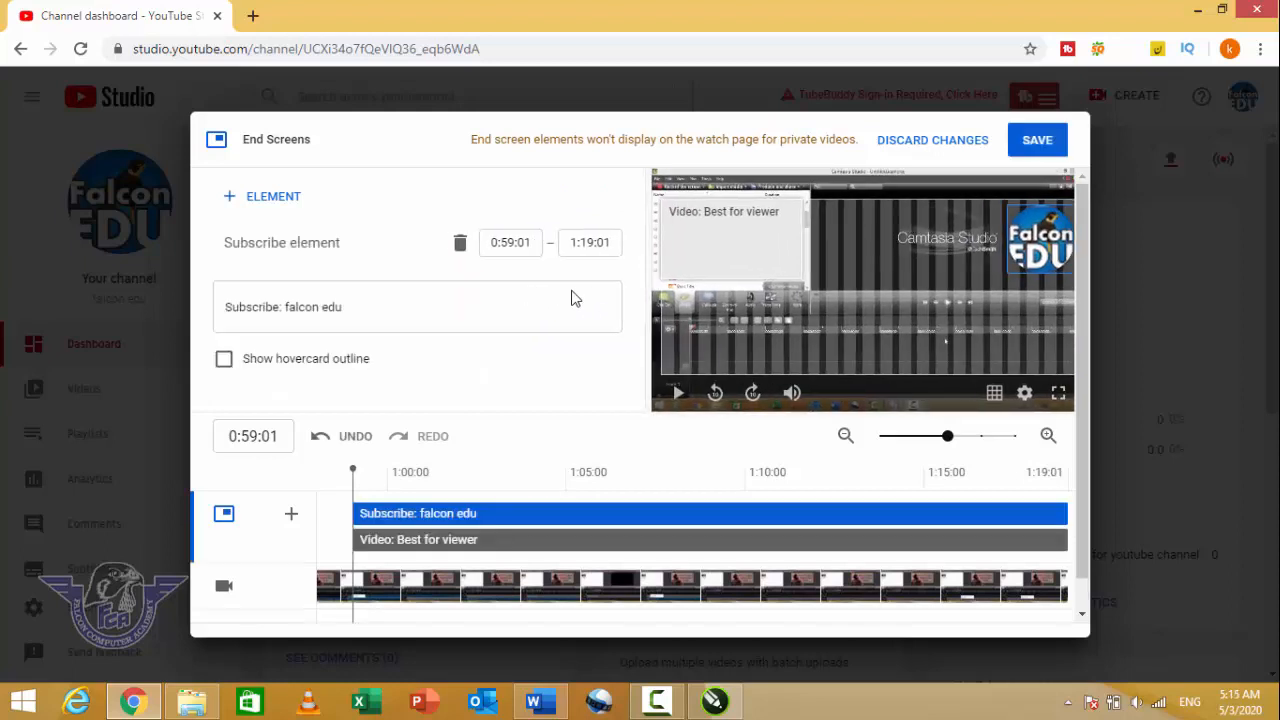
pyautogui.click(718, 237)
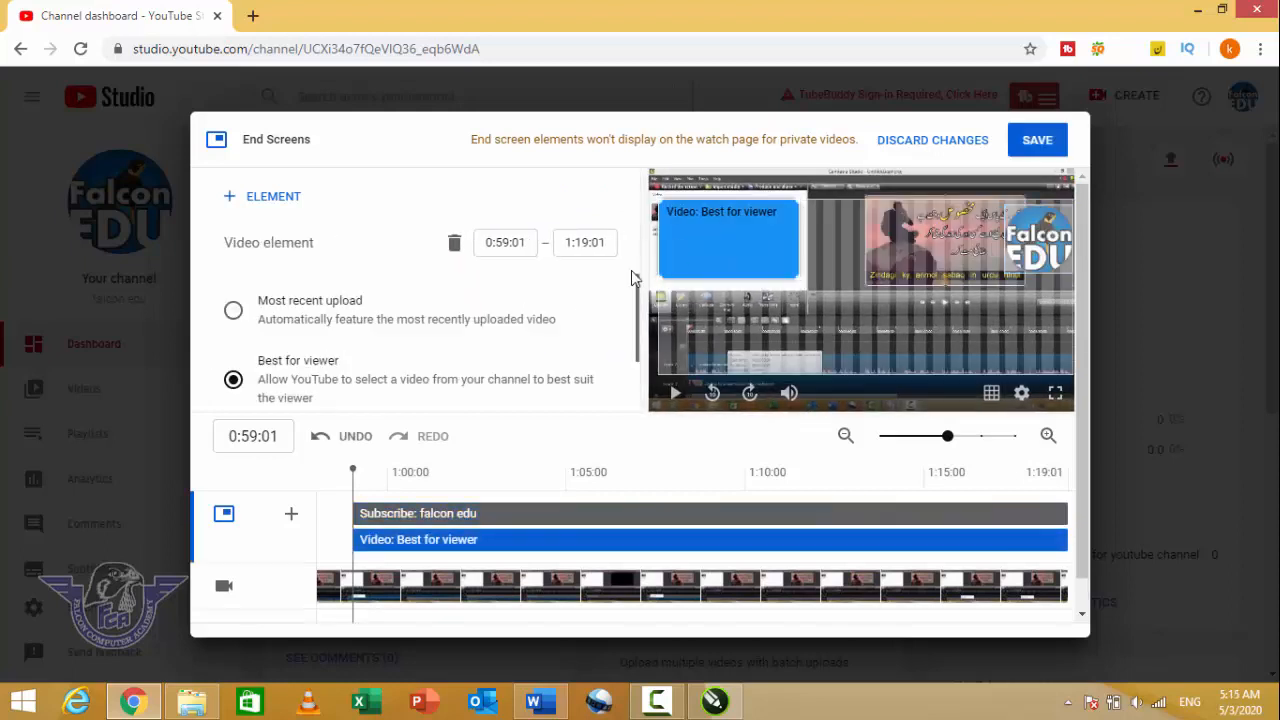
pyautogui.scroll(-1, 395, 365)
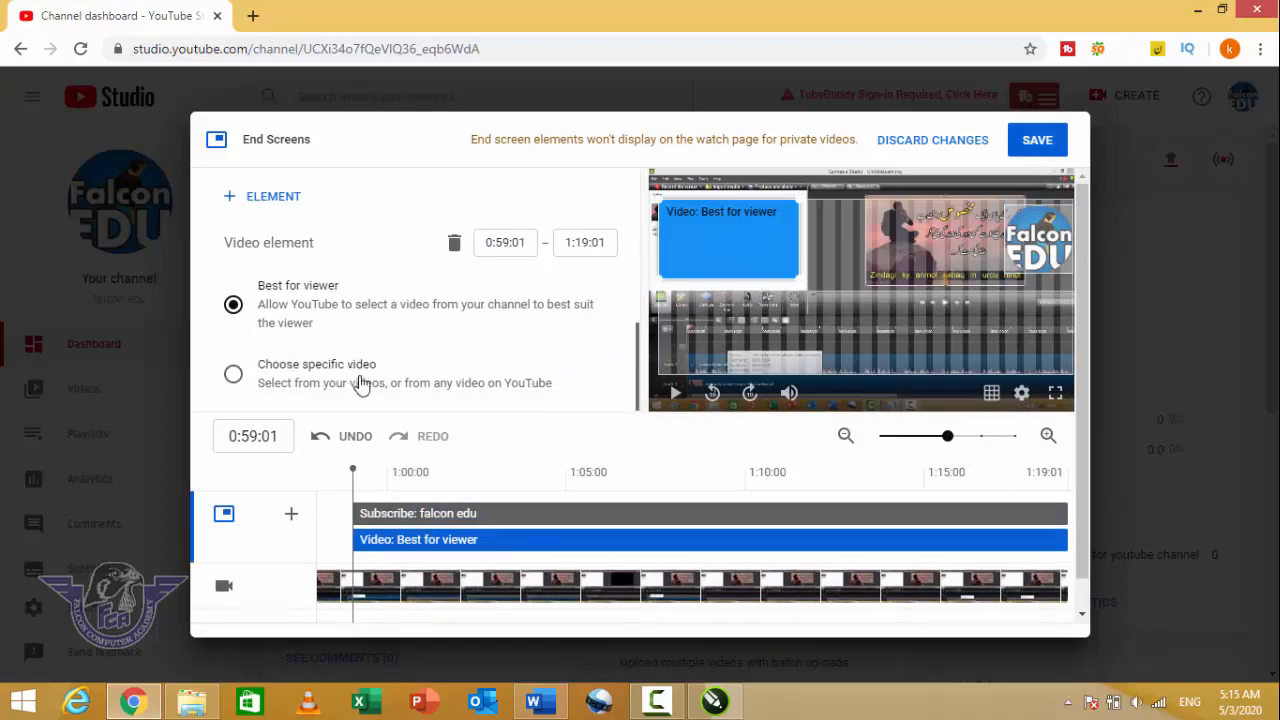
pyautogui.click(357, 374)
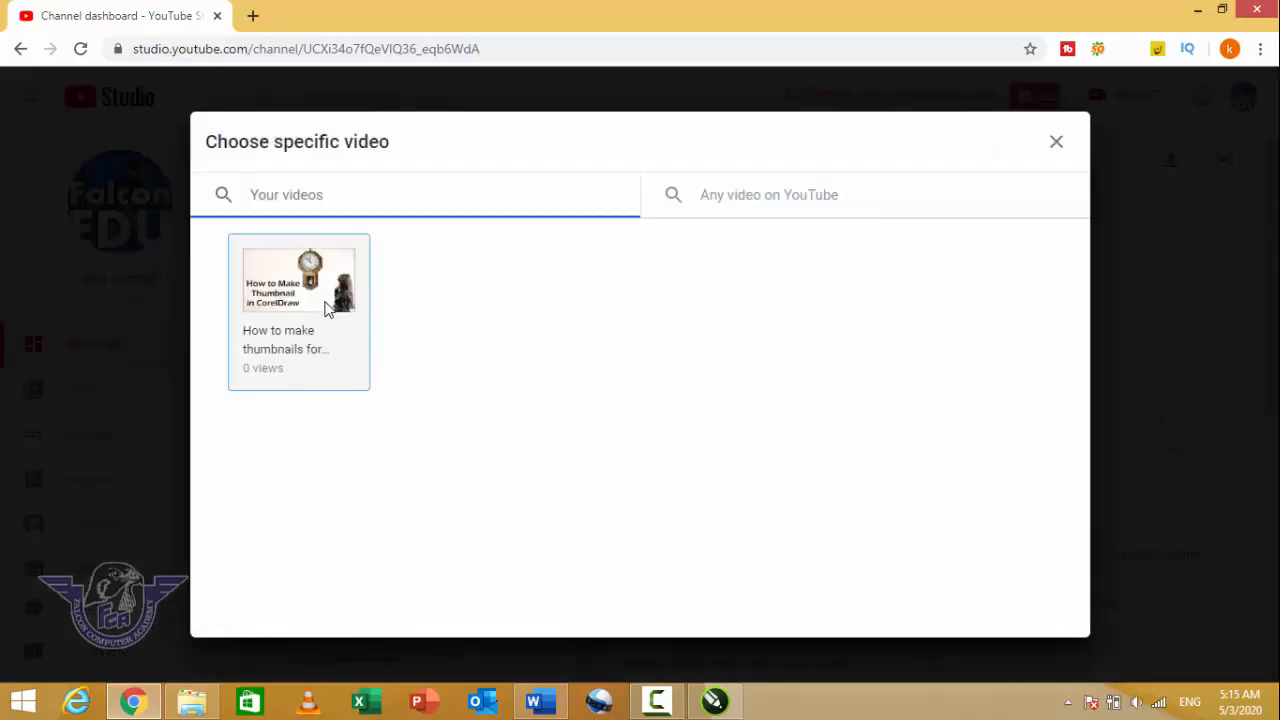
pyautogui.click(322, 310)
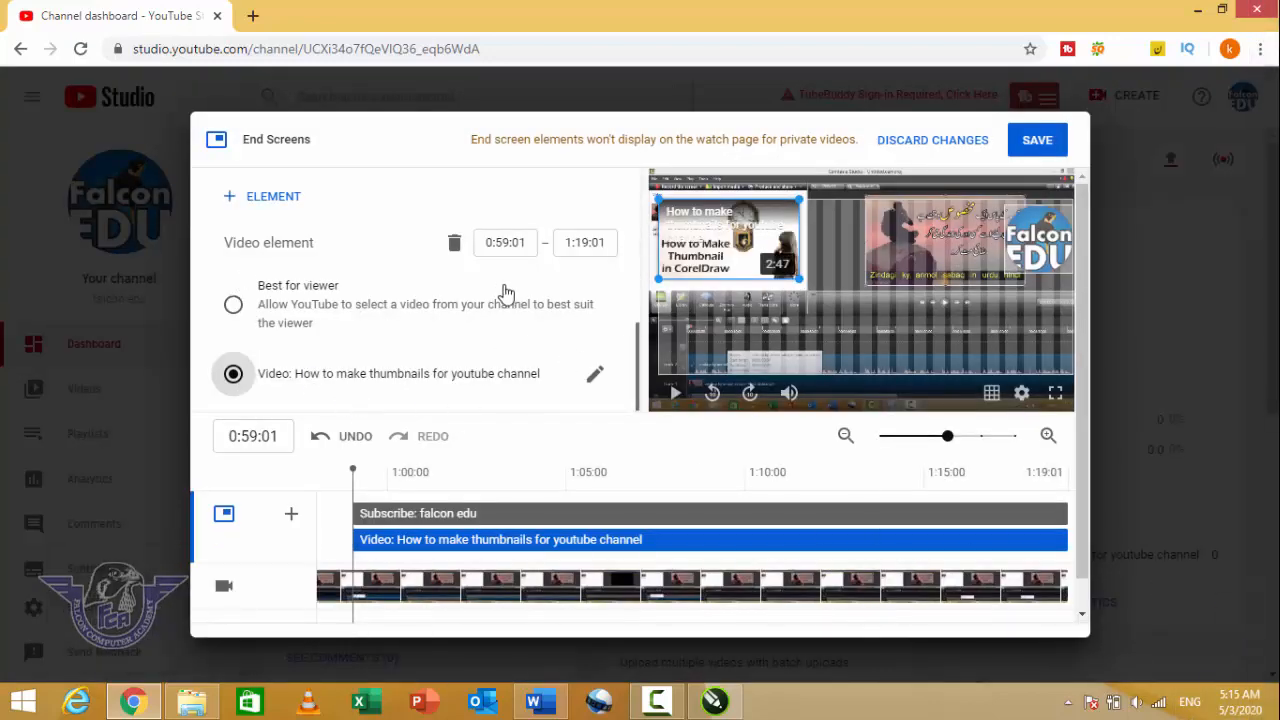
pyautogui.scroll(-1, 508, 315)
pyautogui.scroll(1, 792, 360)
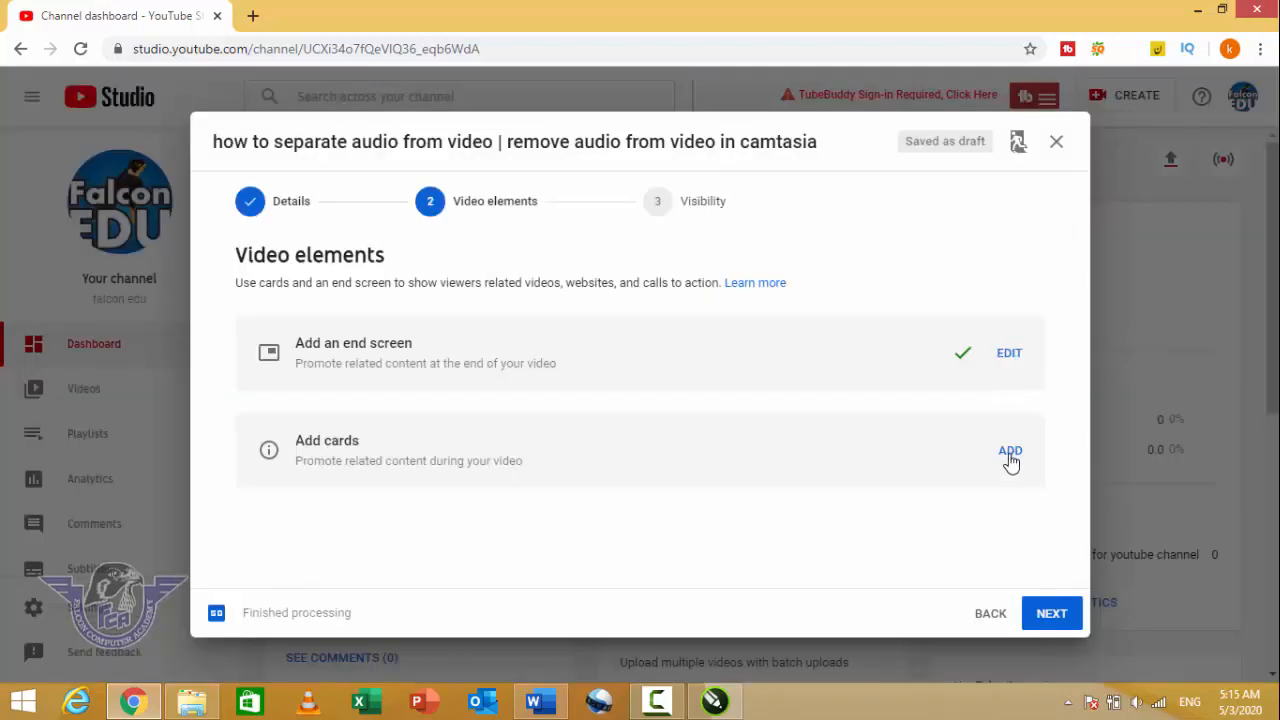
# Add a video card promoting the uploaded "How to make thumbnails for youtube channel" video and return to YouTube Studio
pyautogui.click(1008, 455)
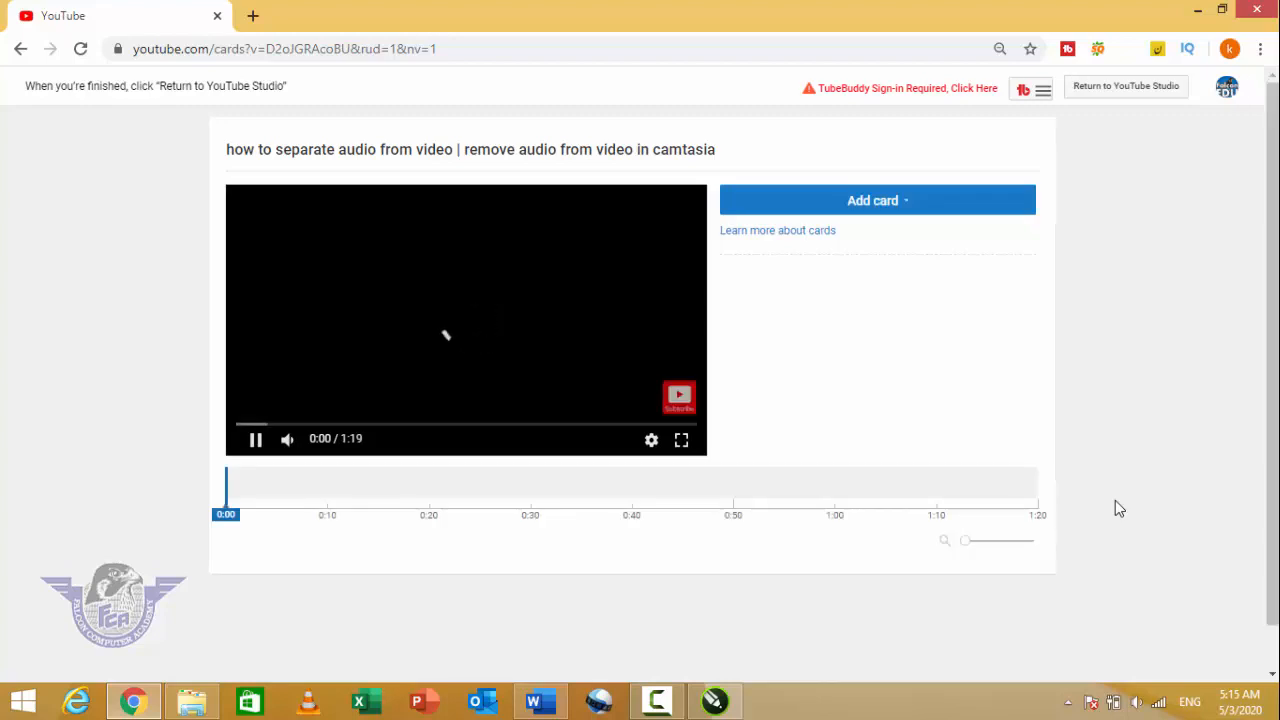
pyautogui.click(857, 204)
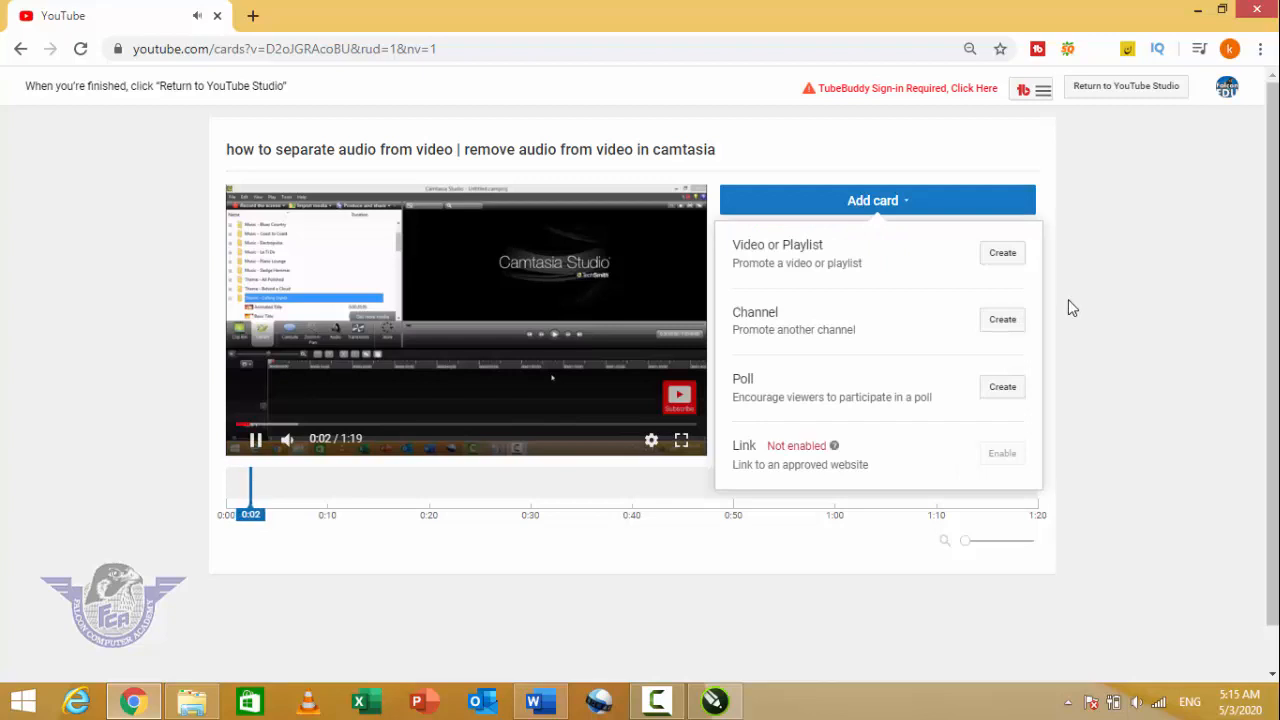
pyautogui.click(1006, 256)
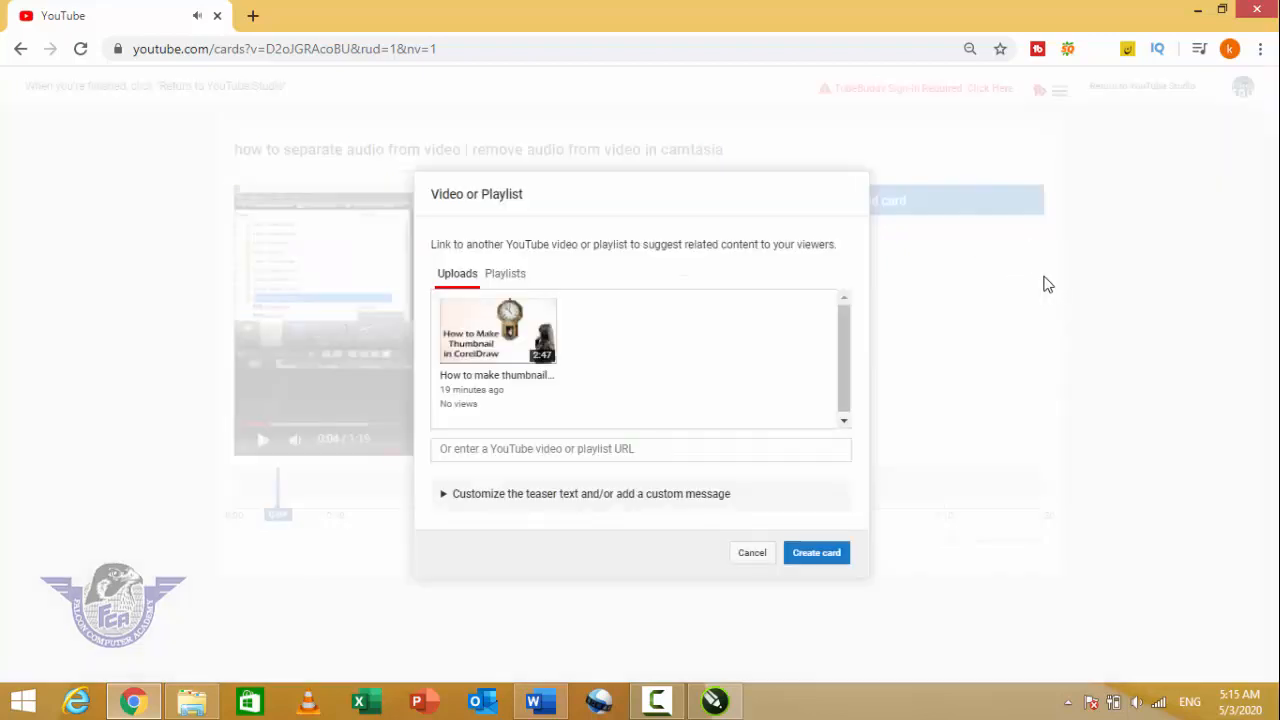
pyautogui.click(503, 343)
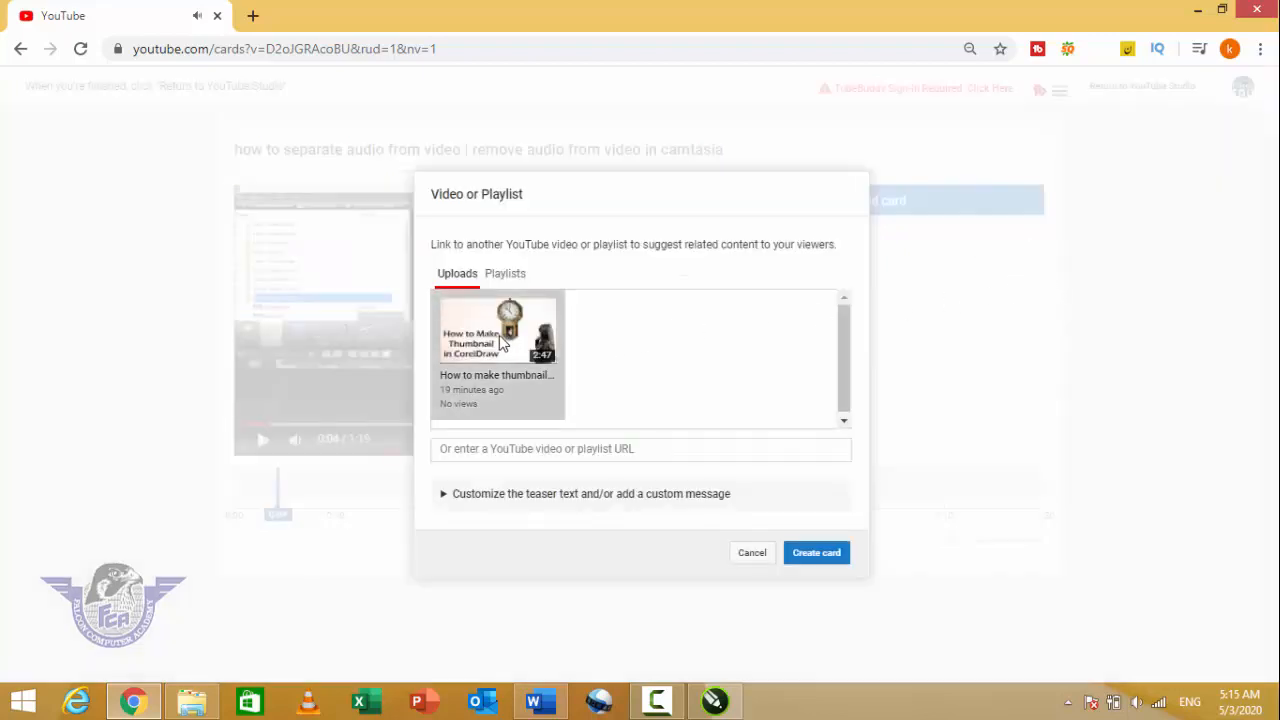
pyautogui.click(825, 555)
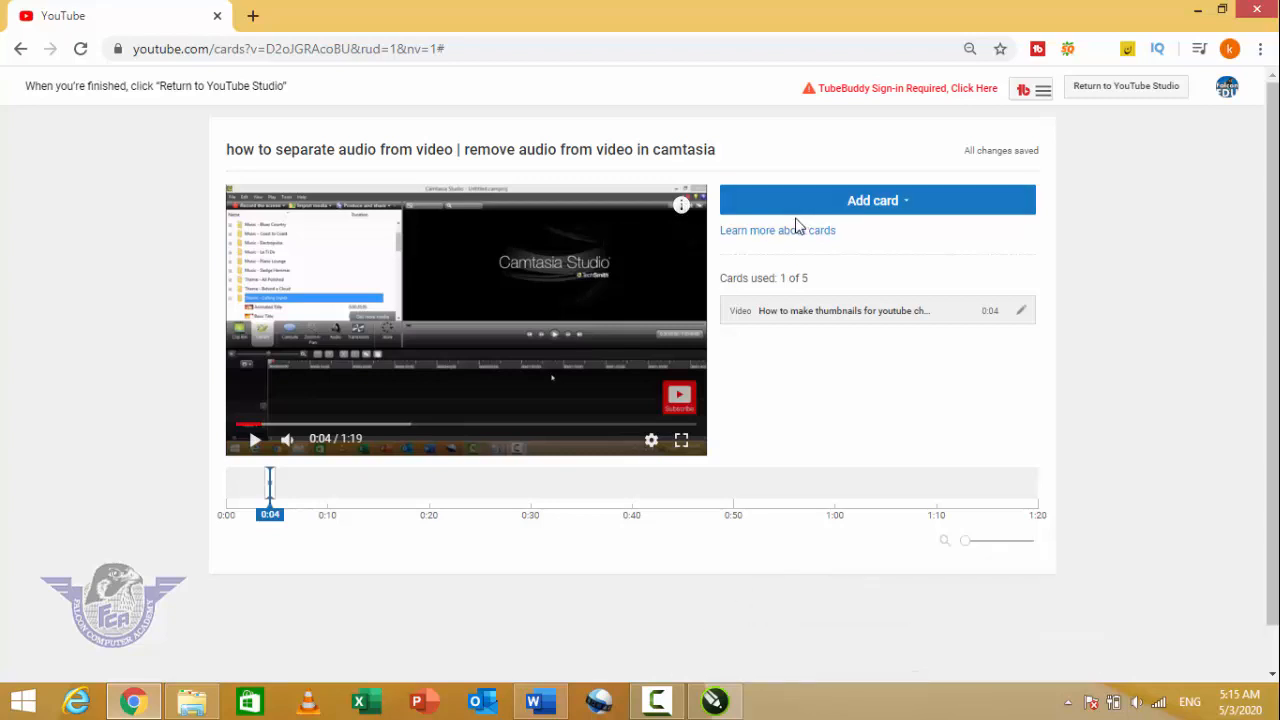
pyautogui.scroll(-1, 951, 366)
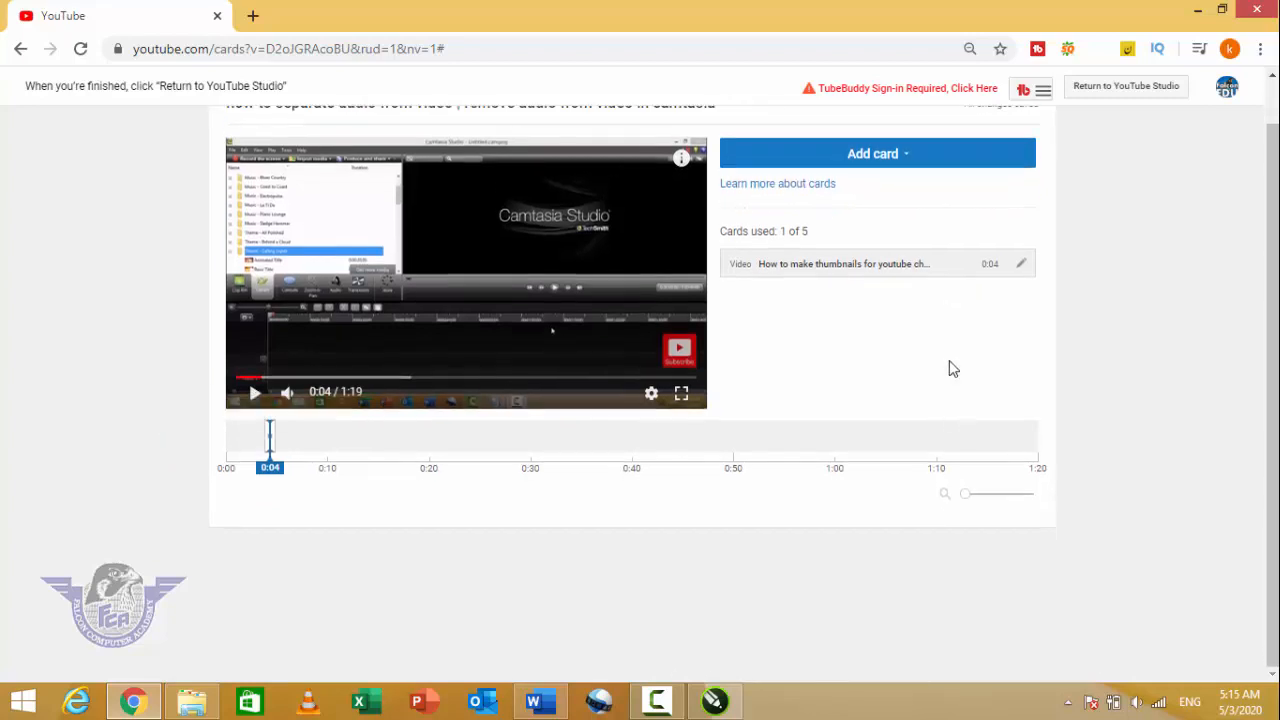
pyautogui.scroll(1, 951, 366)
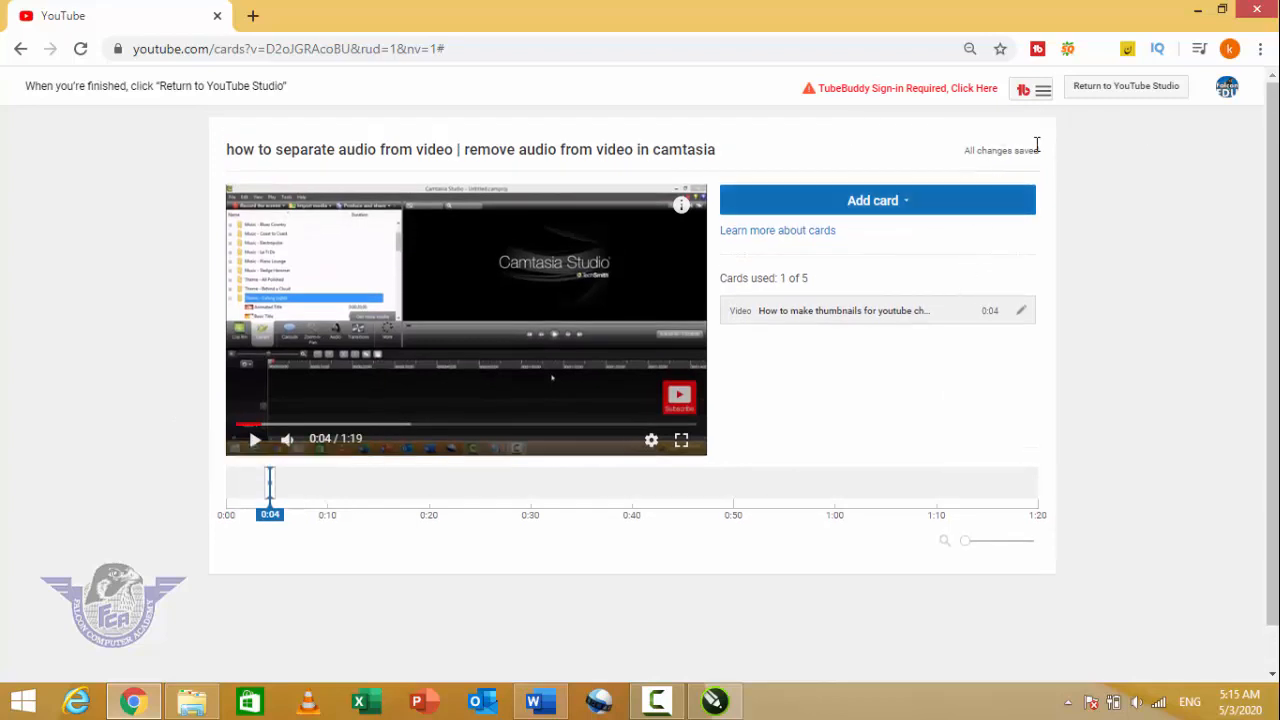
pyautogui.click(1138, 96)
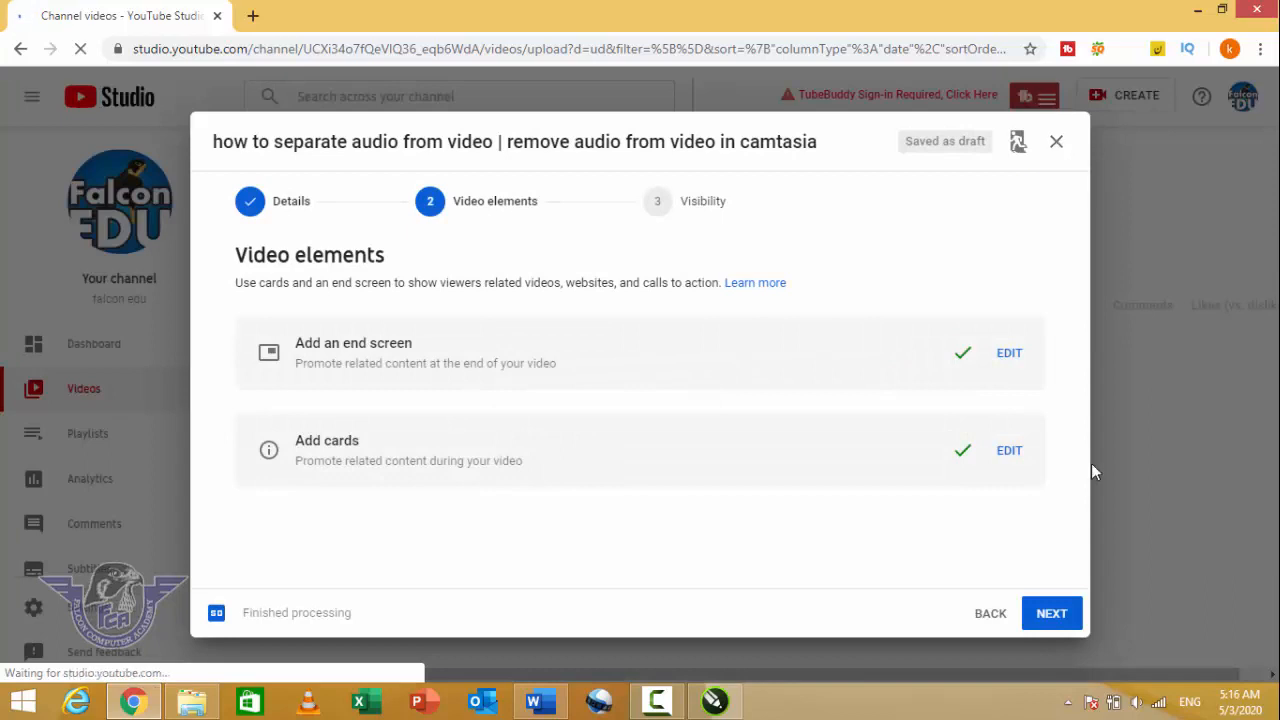
# Review the visibility options, publish the video as Public and close the sharing dialog
pyautogui.click(1053, 621)
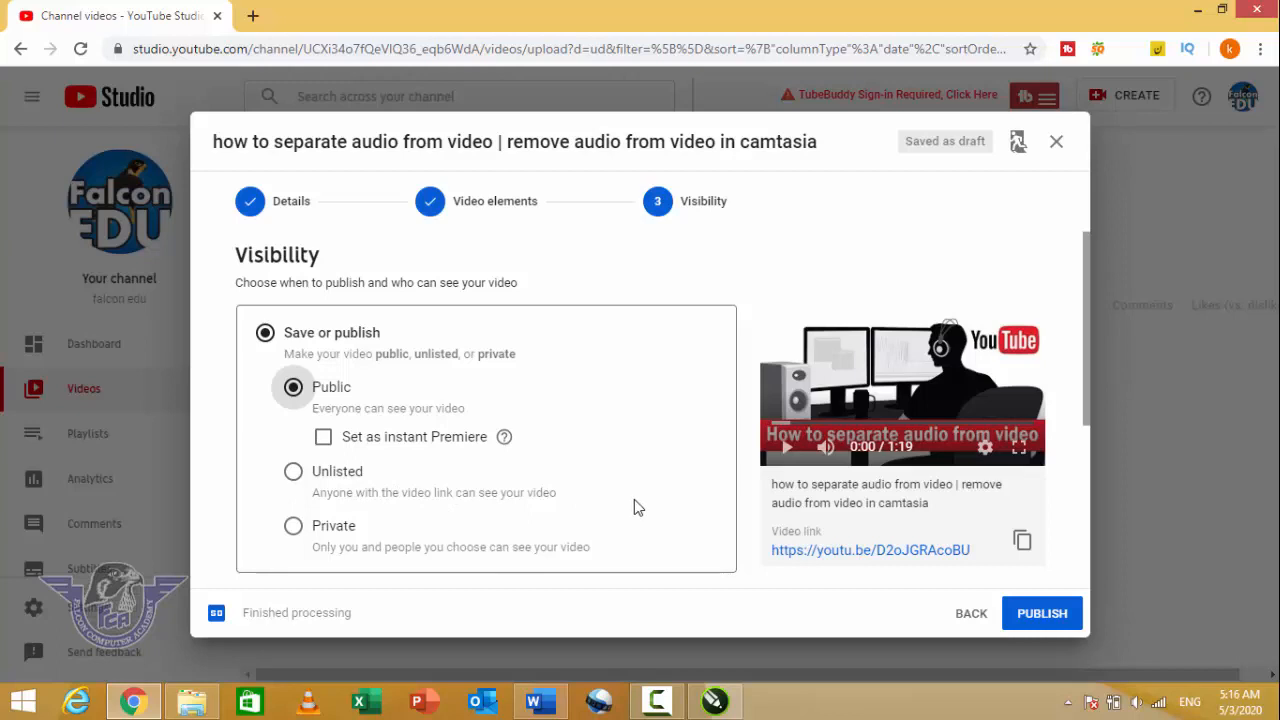
pyautogui.scroll(-2, 634, 507)
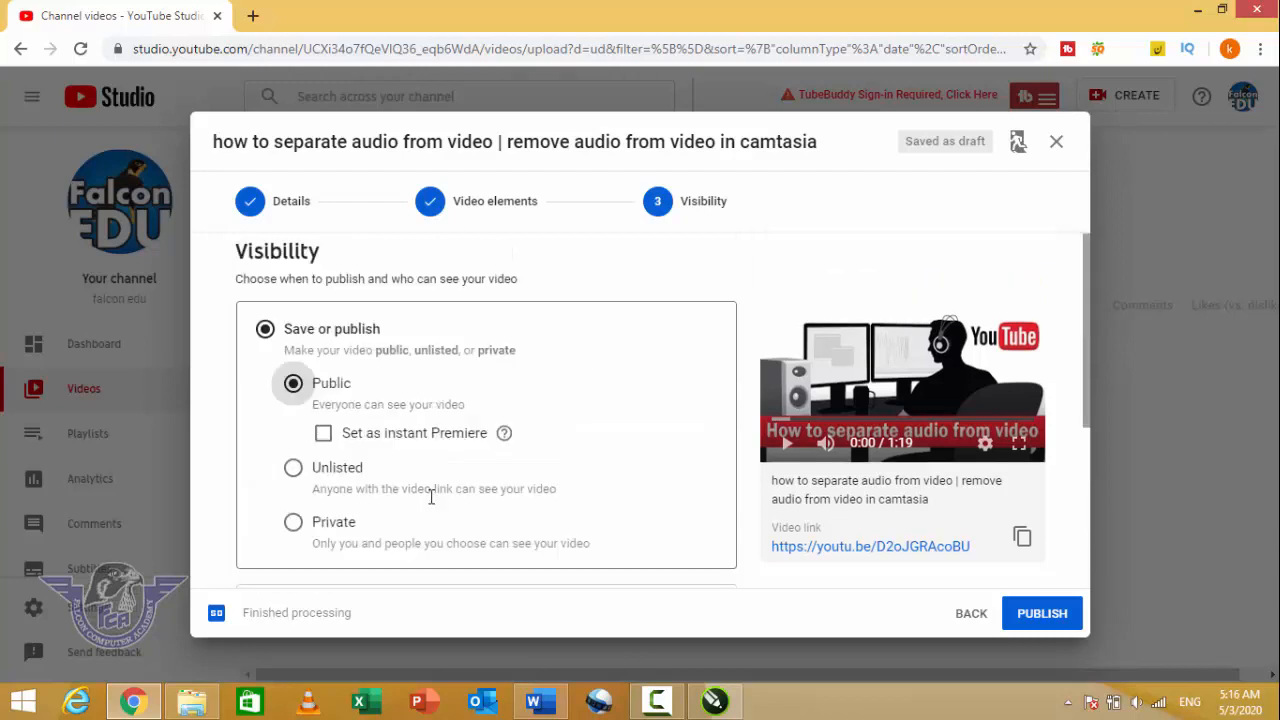
pyautogui.scroll(2, 428, 491)
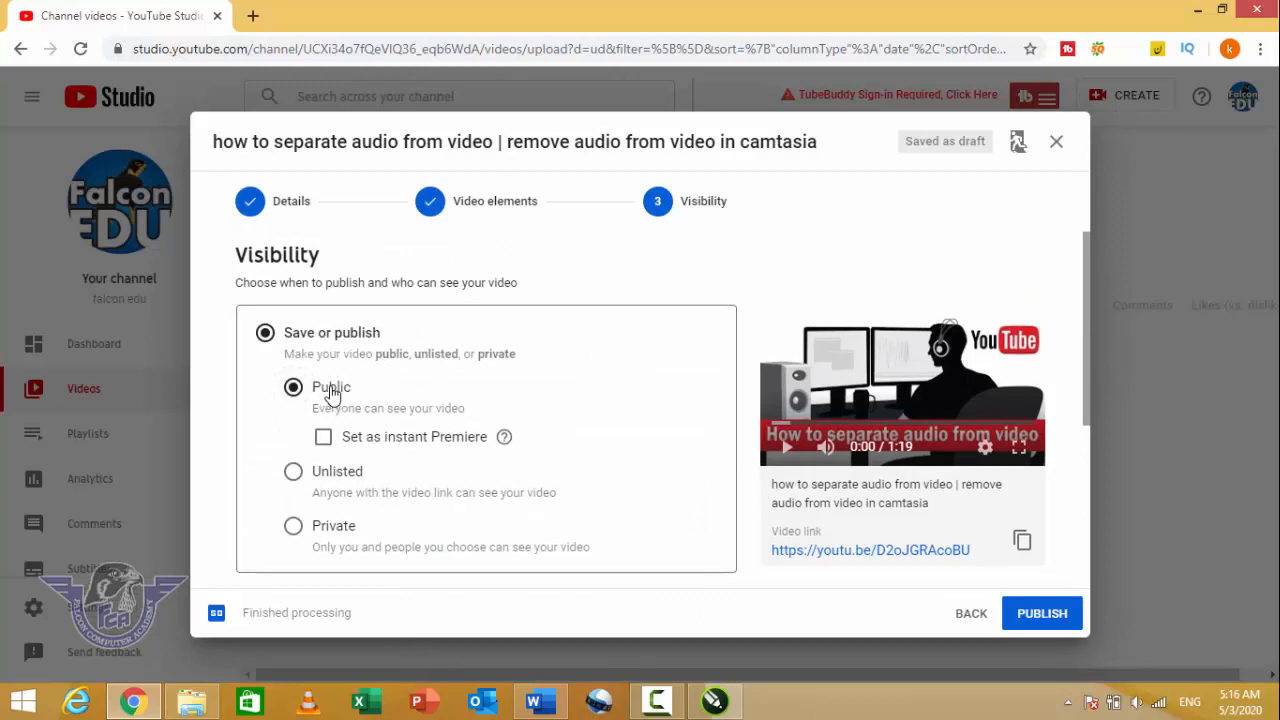
pyautogui.click(1042, 617)
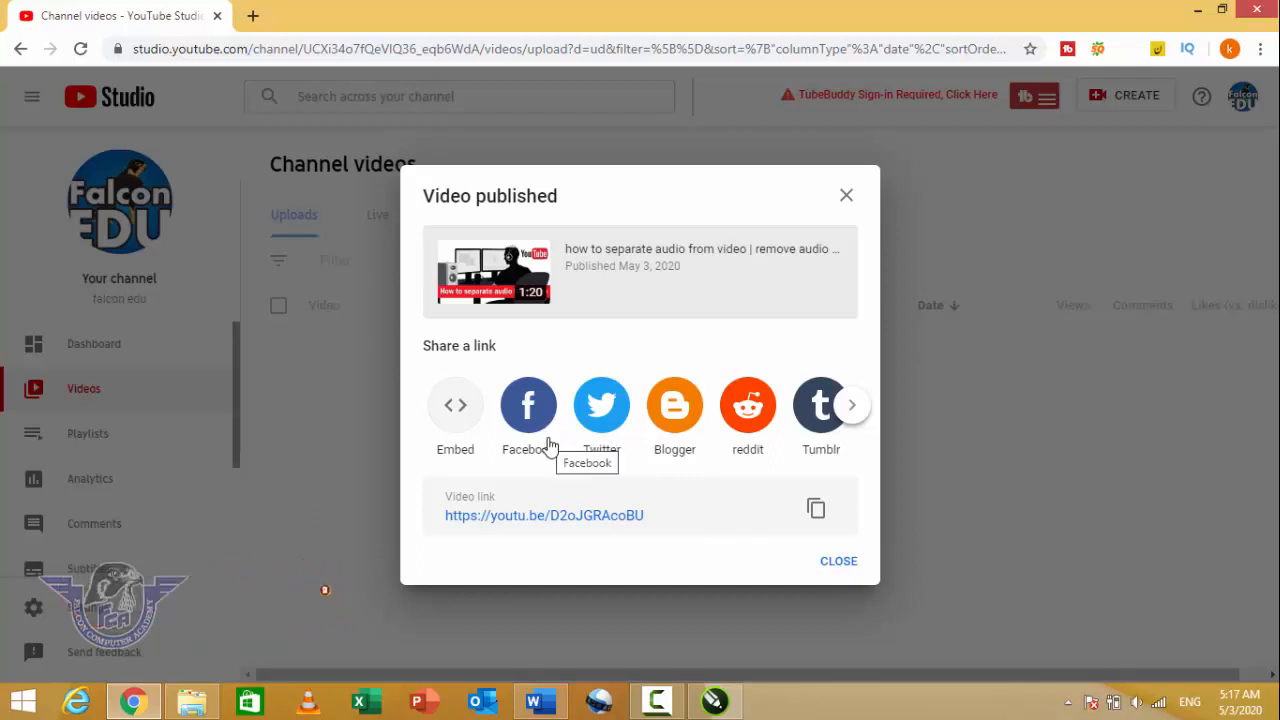
pyautogui.click(840, 563)
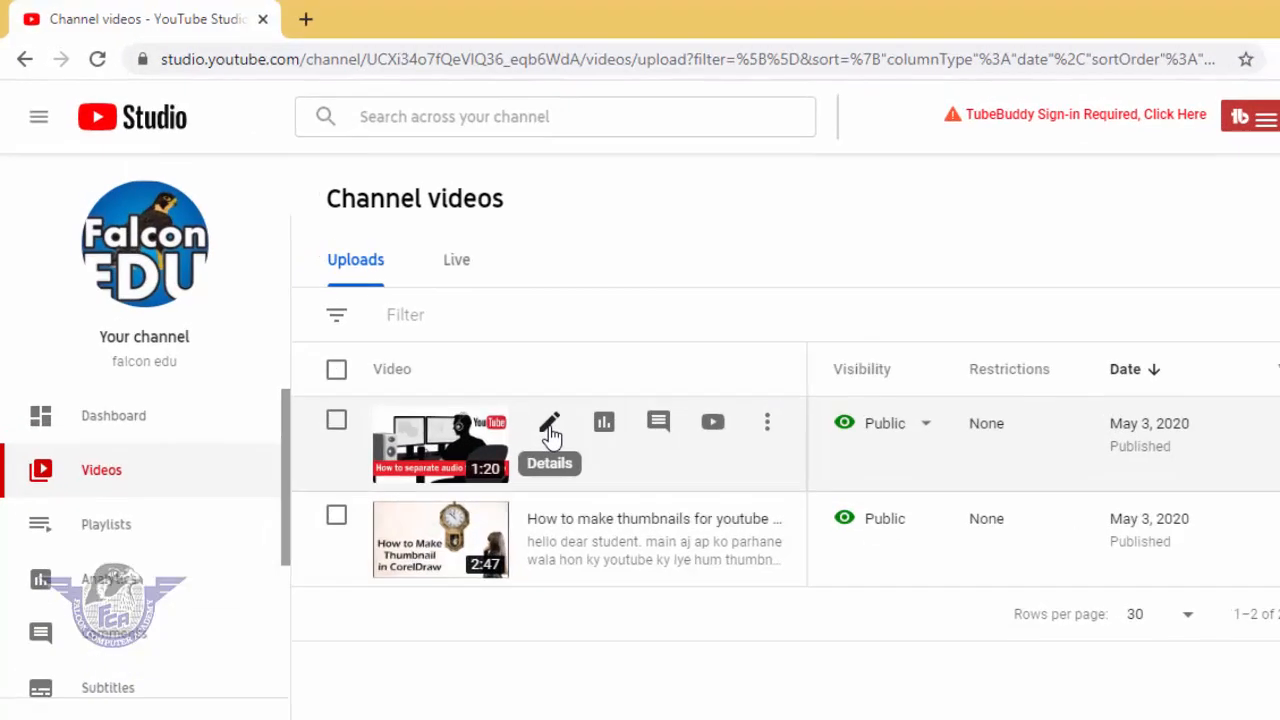
# Review the published video's title, description and thumbnail in its details, and return to the channel videos list
pyautogui.click(575, 450)
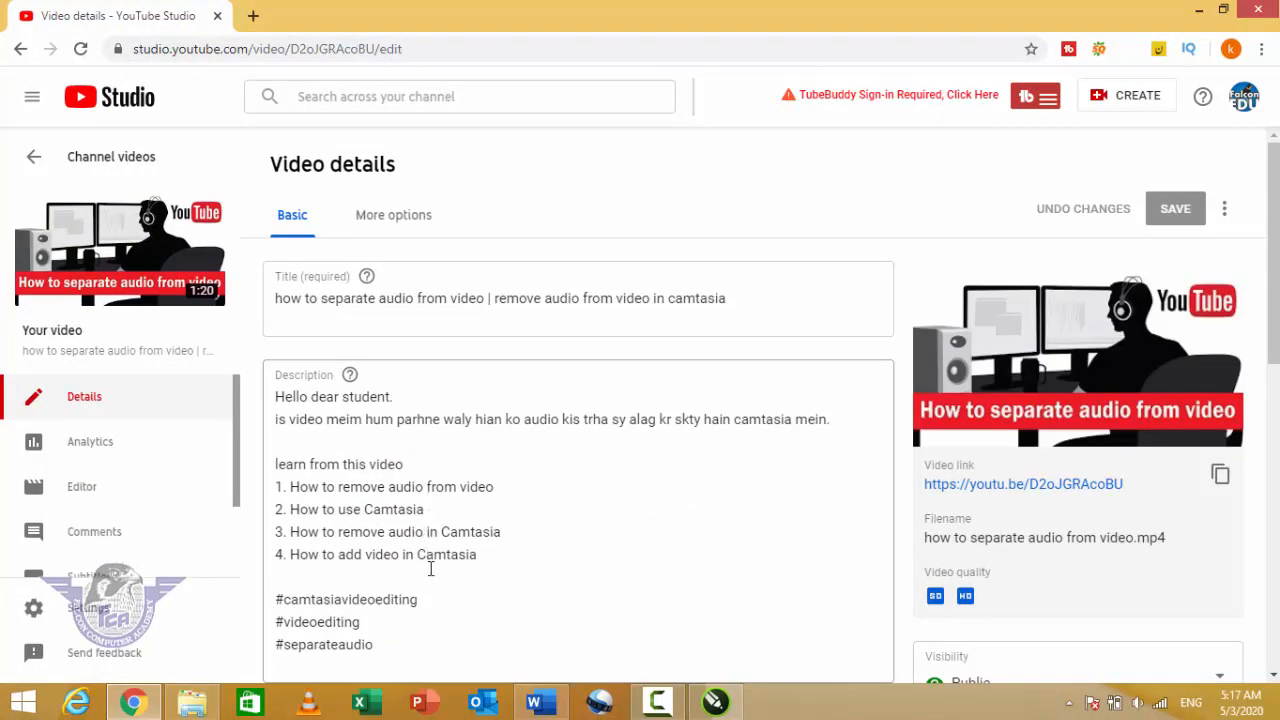
pyautogui.scroll(-2, 432, 569)
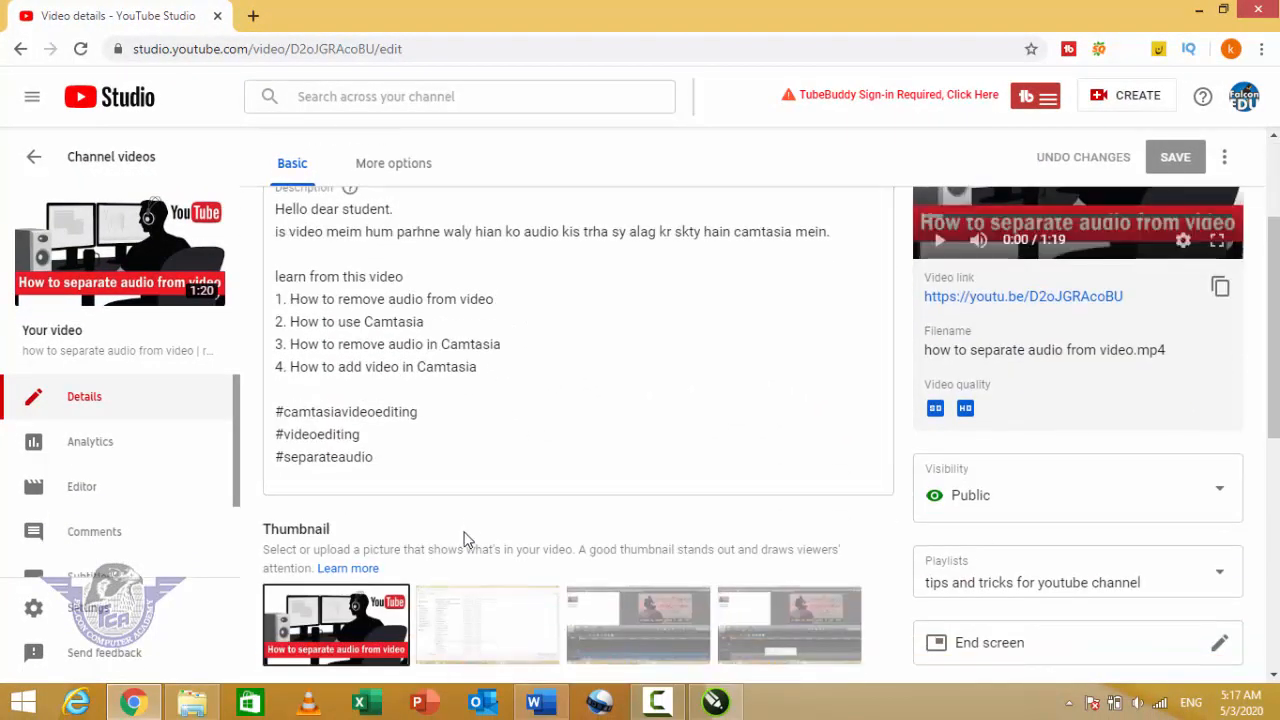
pyautogui.scroll(2, 474, 511)
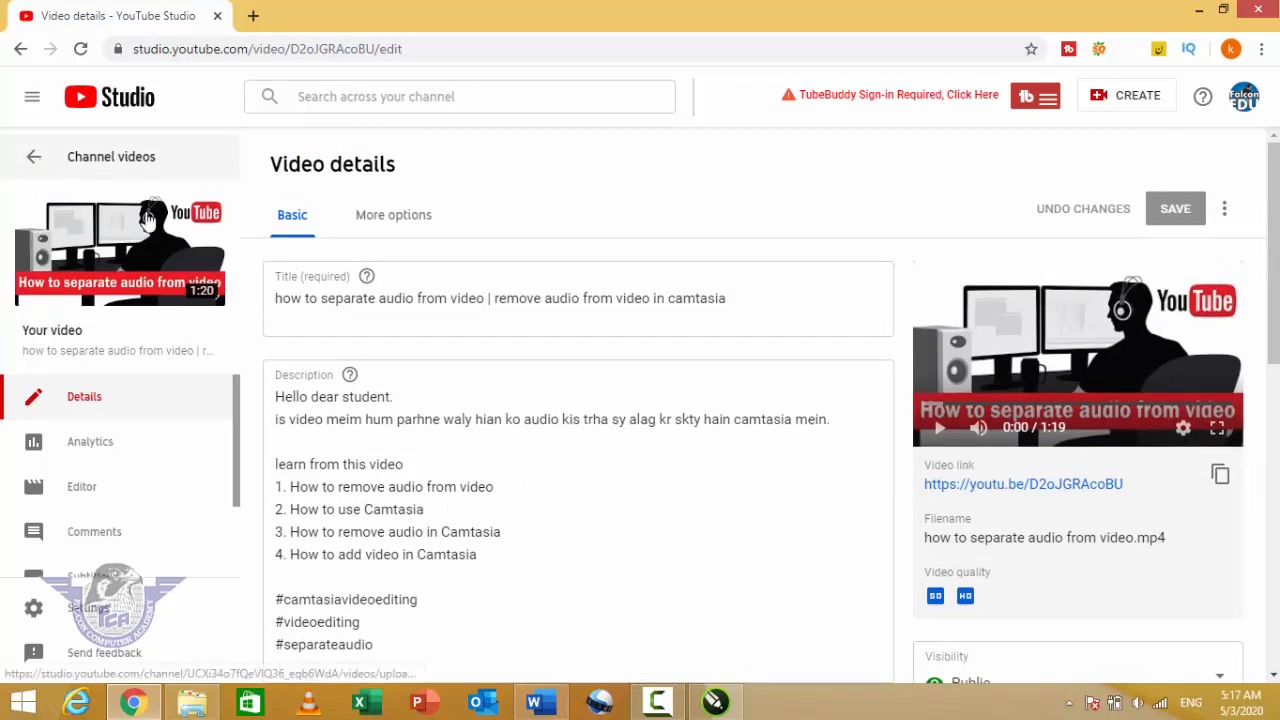
pyautogui.click(34, 158)
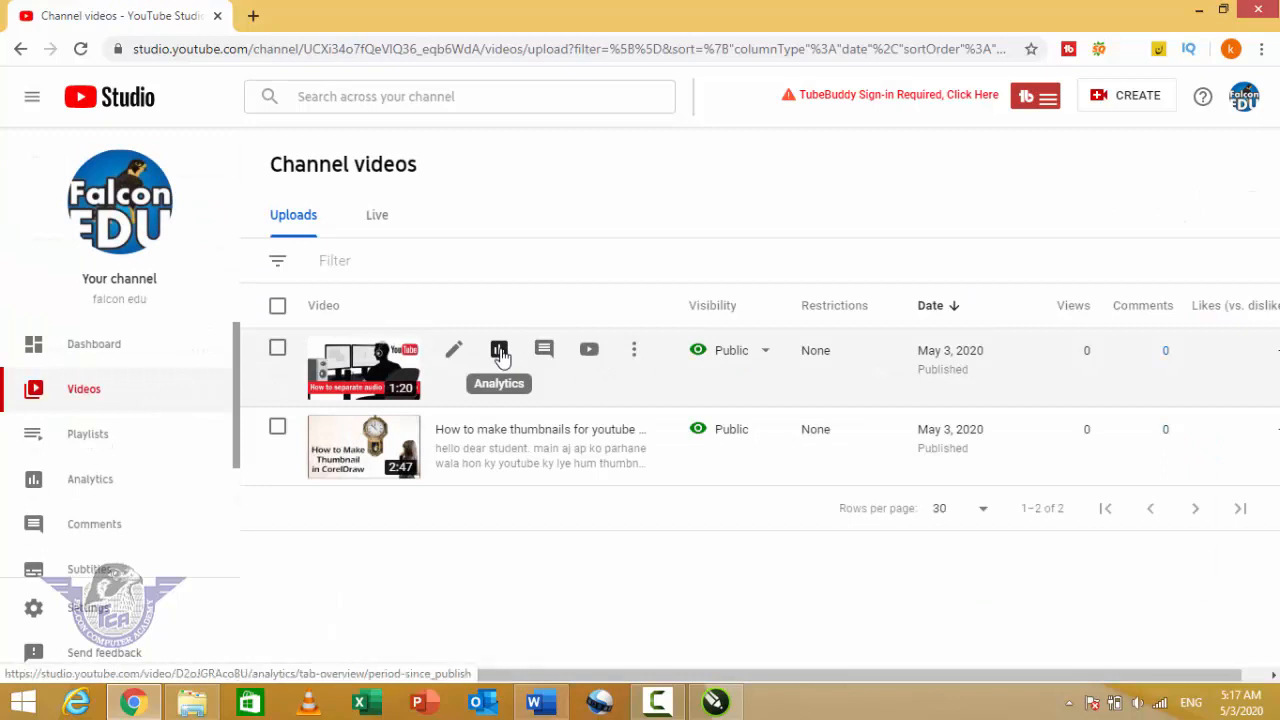
# Examine the analytics shortcut and the additional options available for the published audio separation video, leaving them unused
pyautogui.click(499, 352)
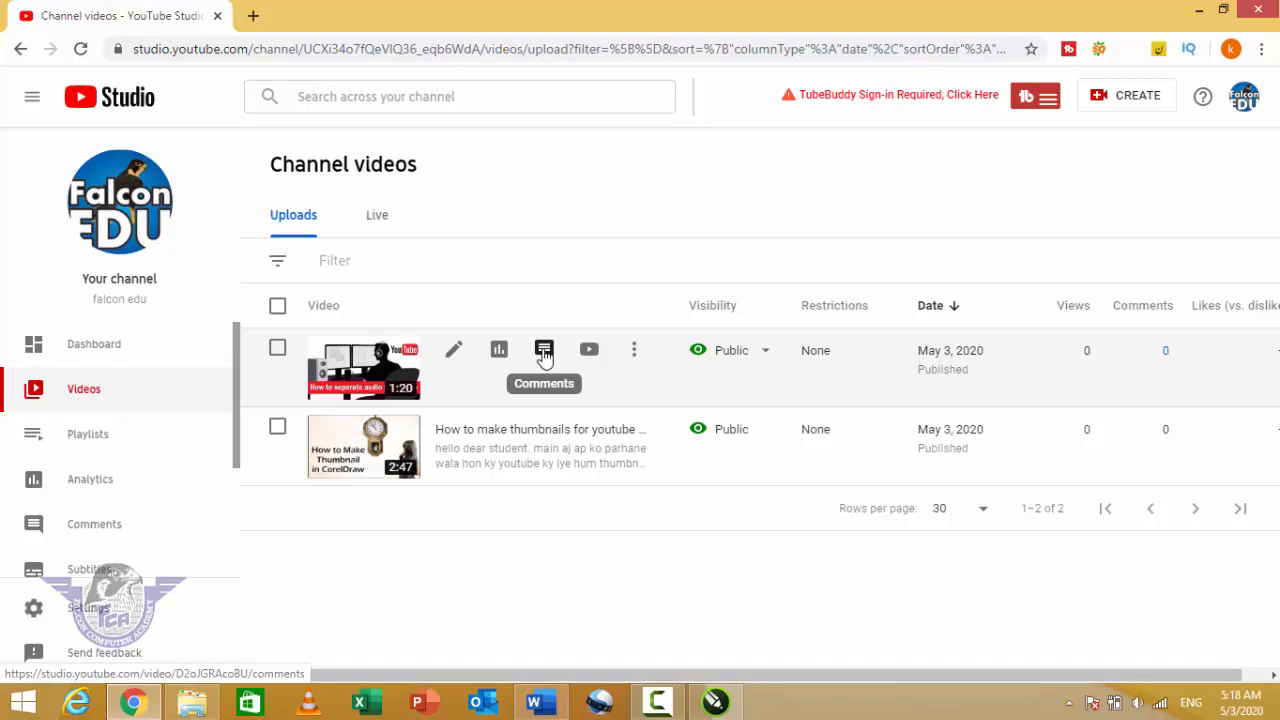
pyautogui.click(633, 350)
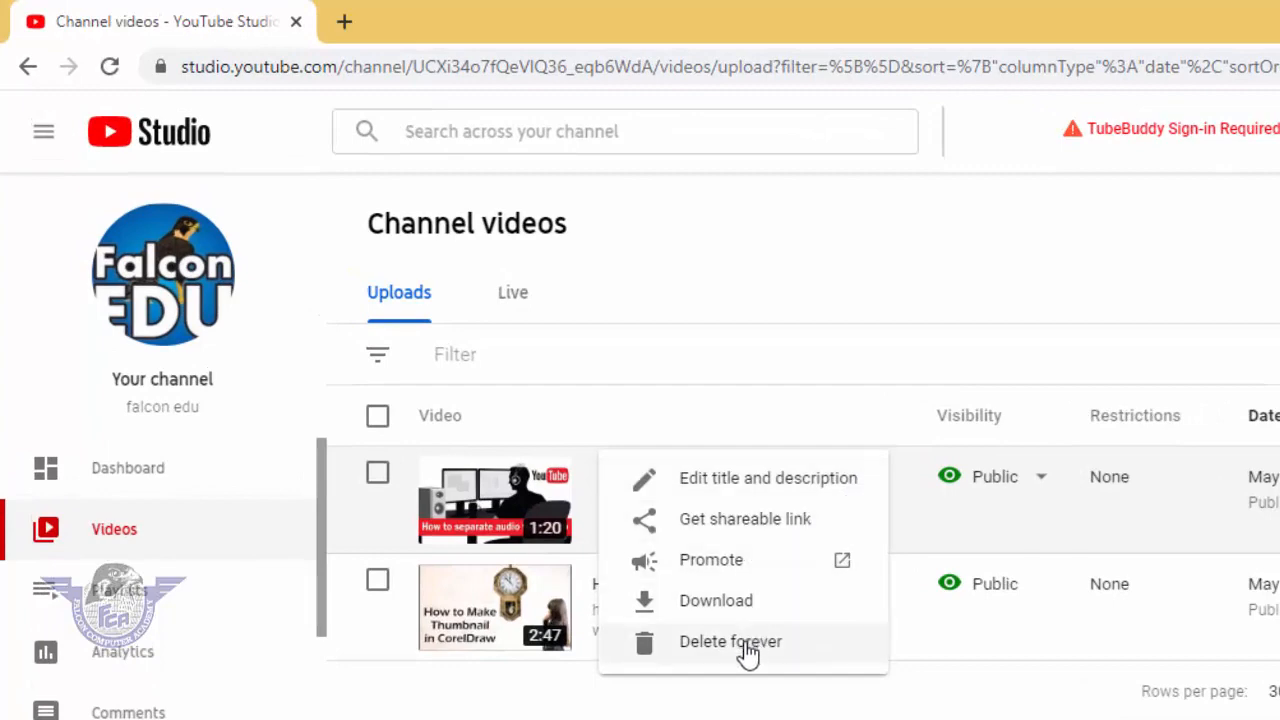
pyautogui.click(864, 418)
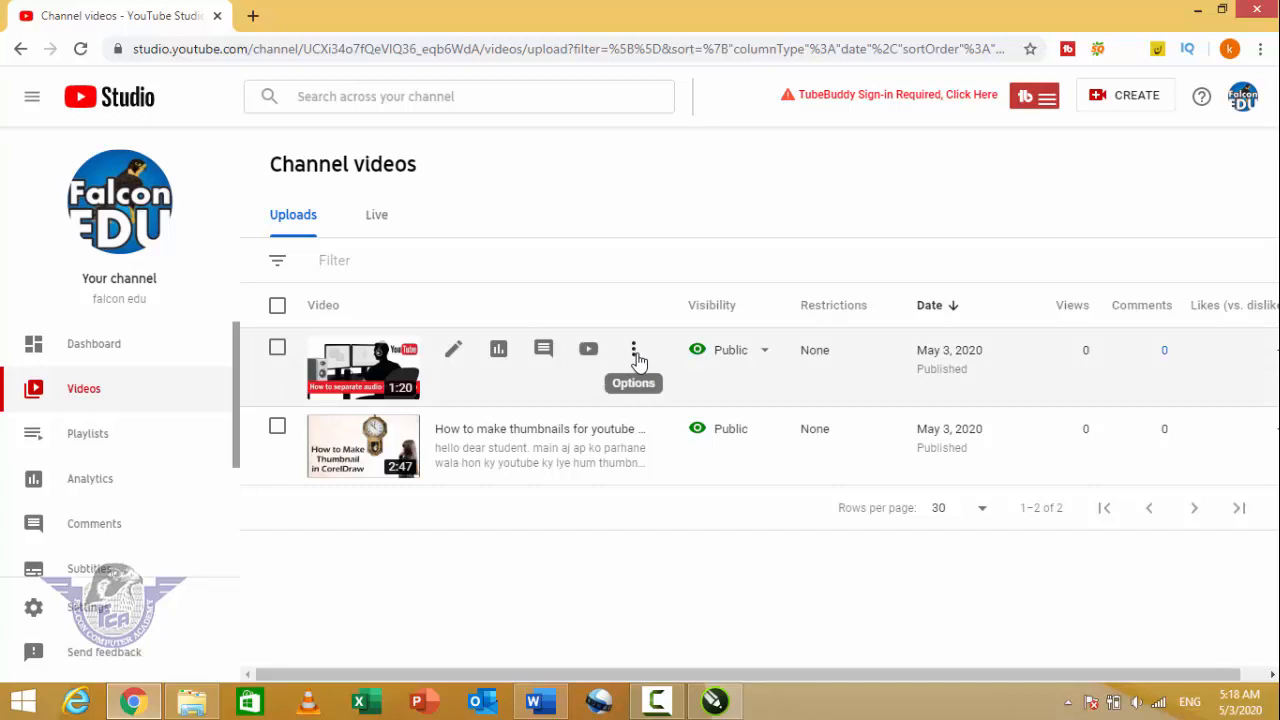
pyautogui.click(632, 356)
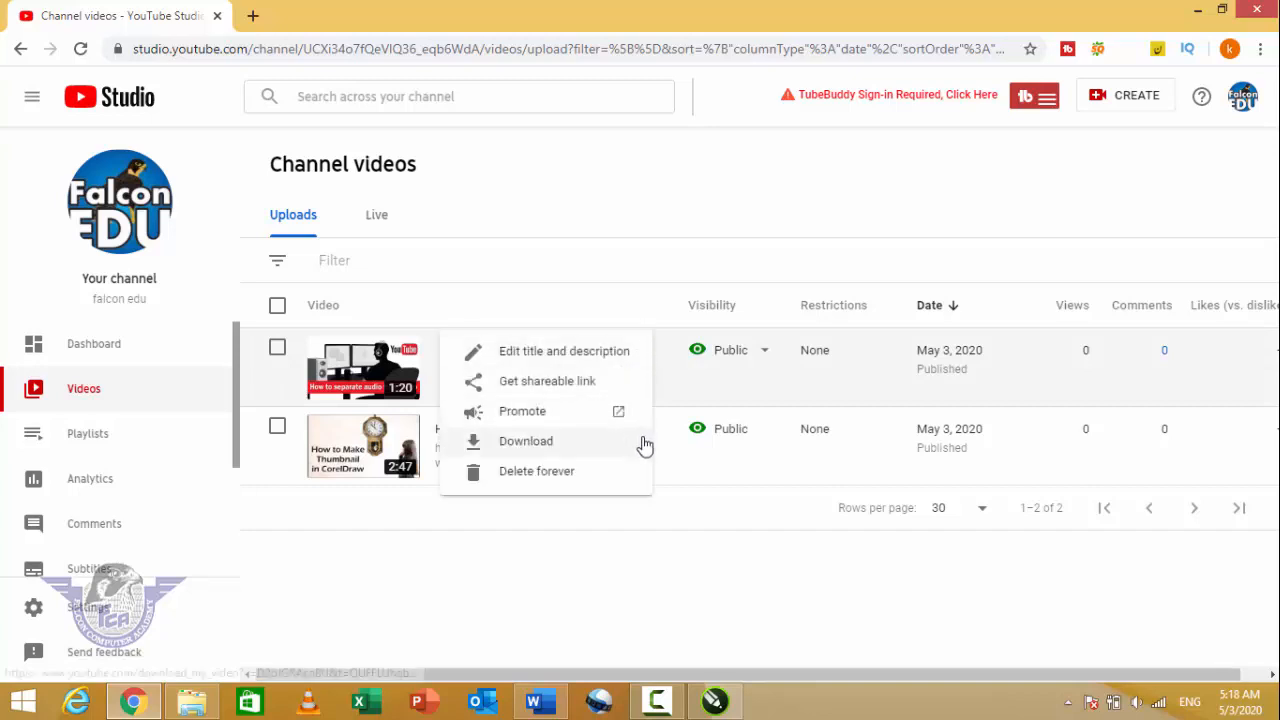
pyautogui.click(601, 304)
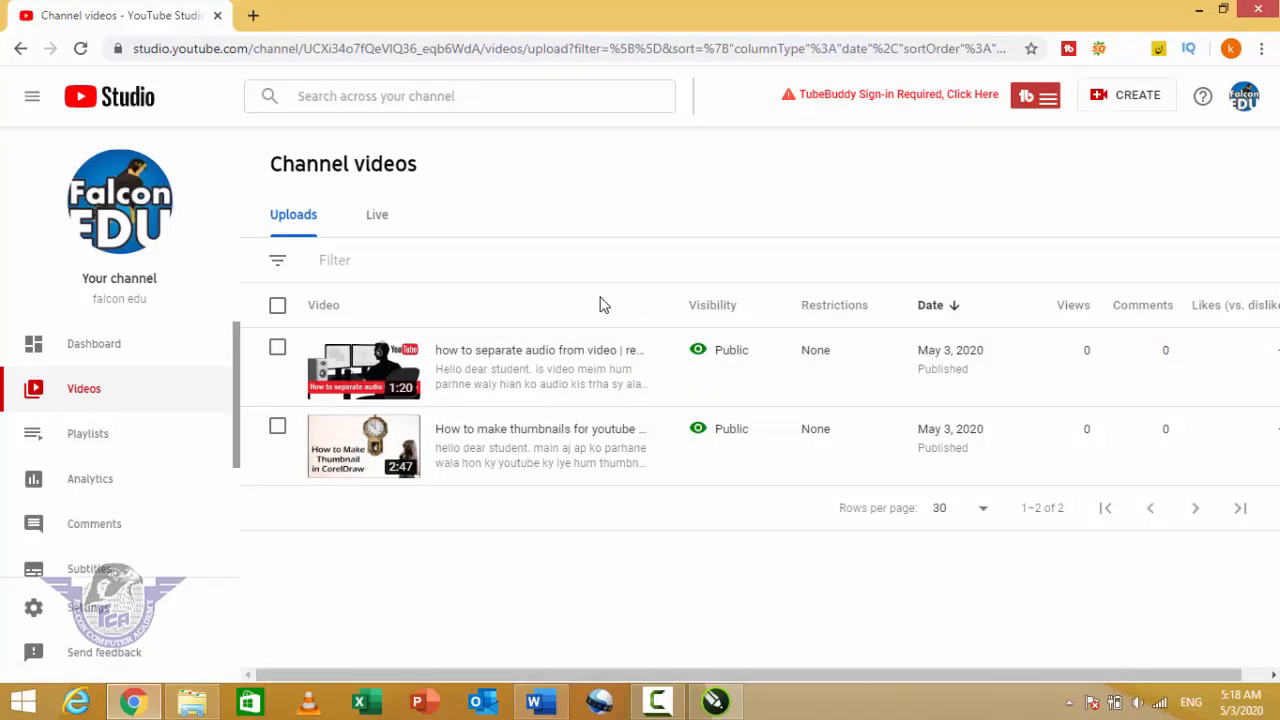